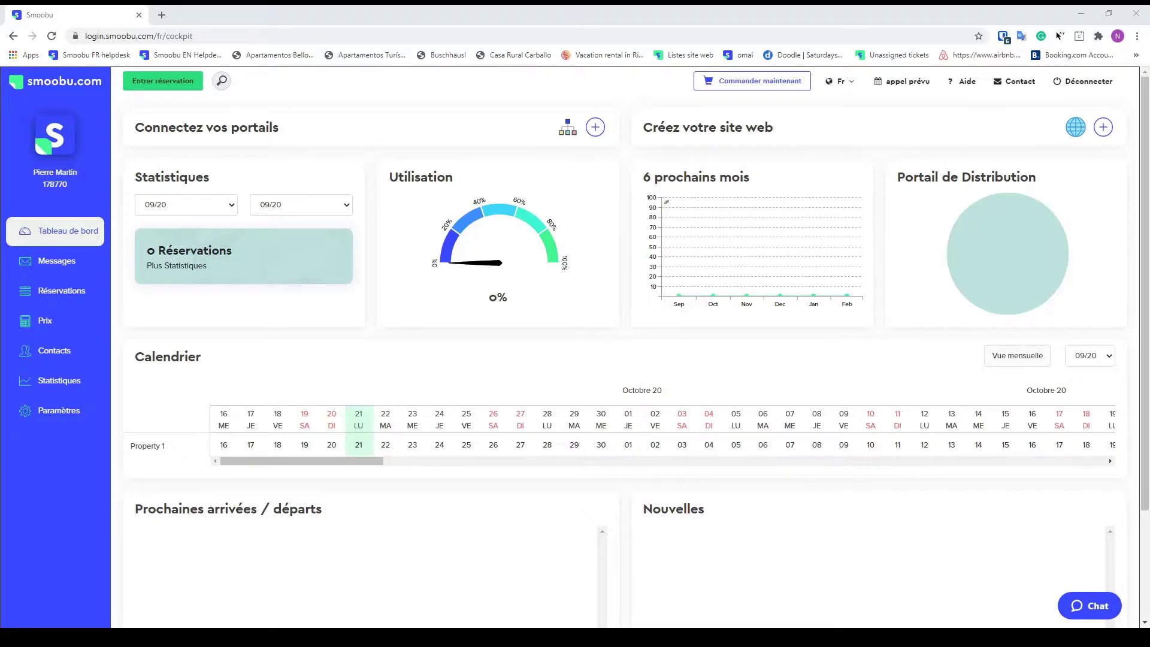
Toggle the calendar to monthly and back, then rename Property 1 to 'Casa Blanca'
click(1017, 356)
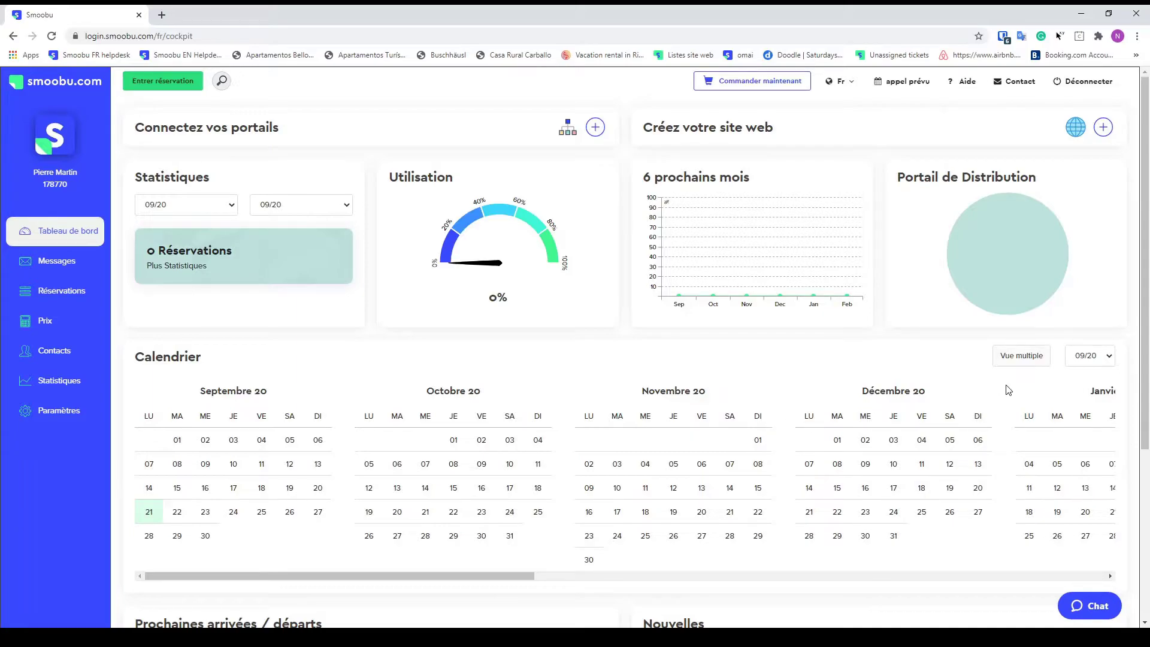
click(1021, 360)
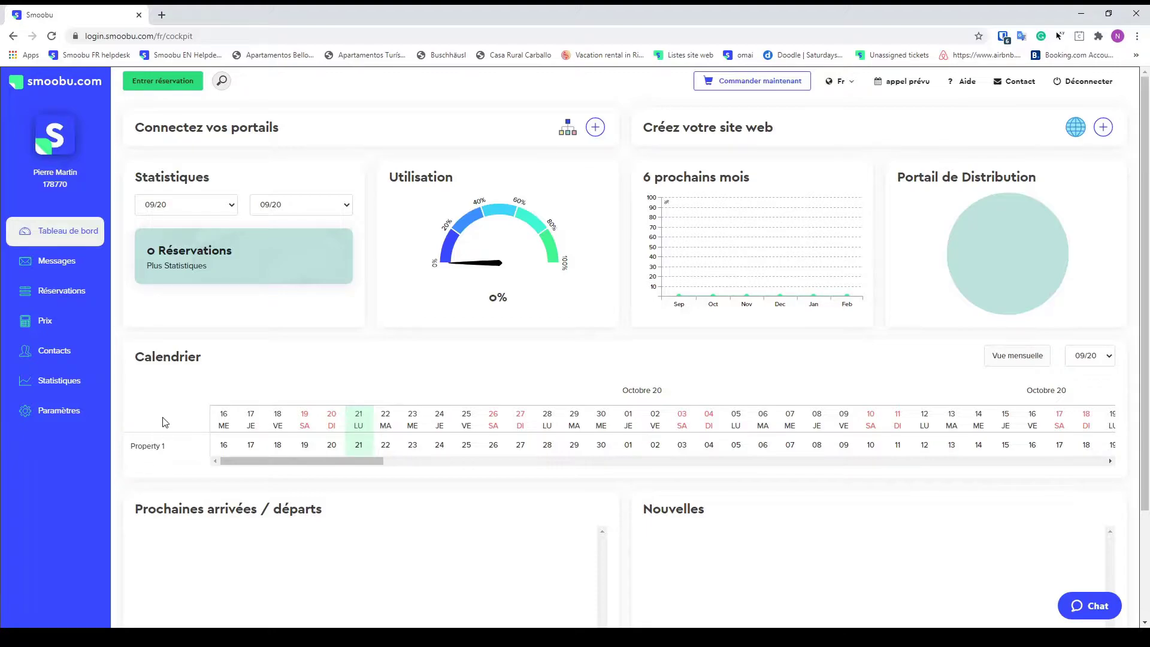
click(178, 446)
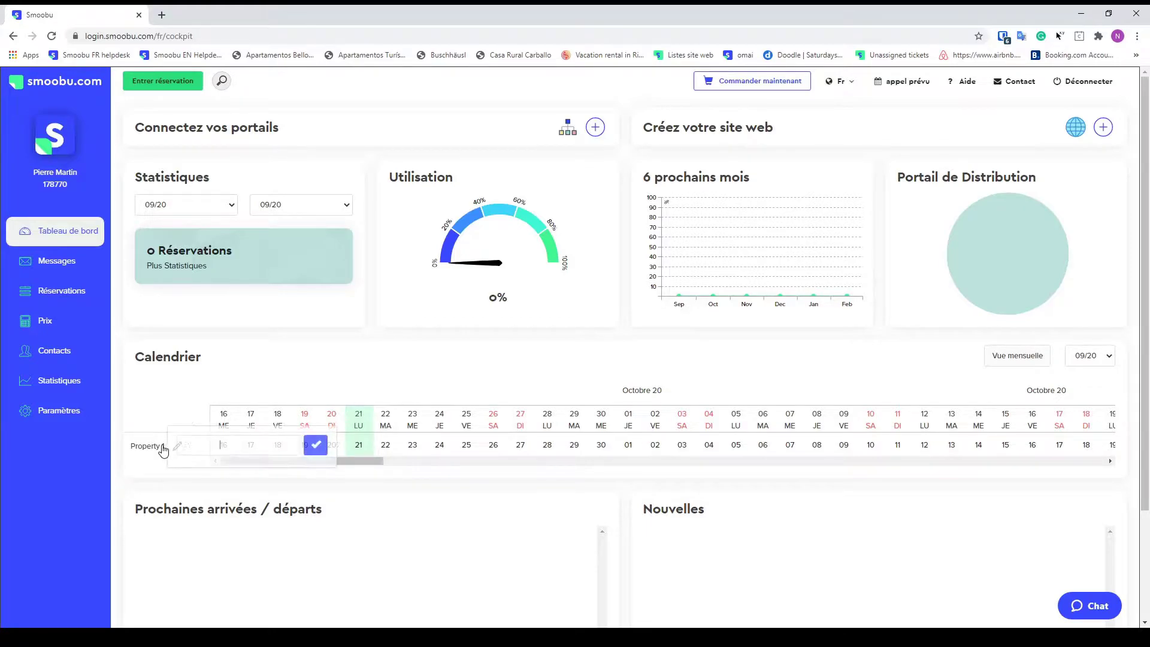
drag(233, 446, 179, 443)
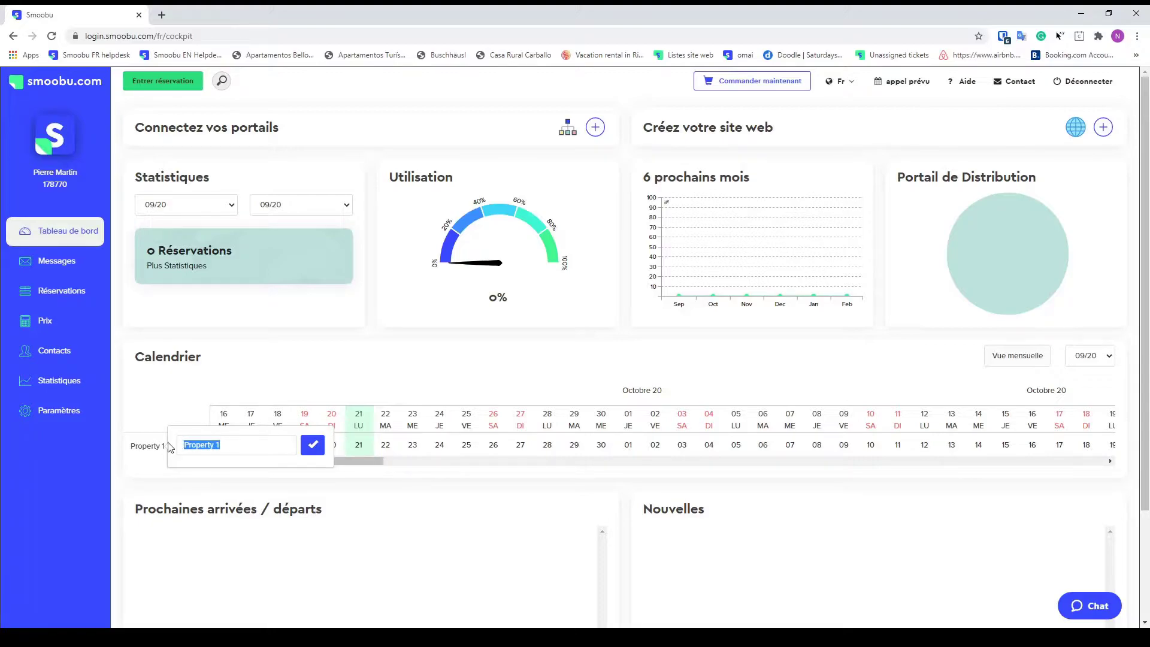
text(Casa Blanca)
key(Return)
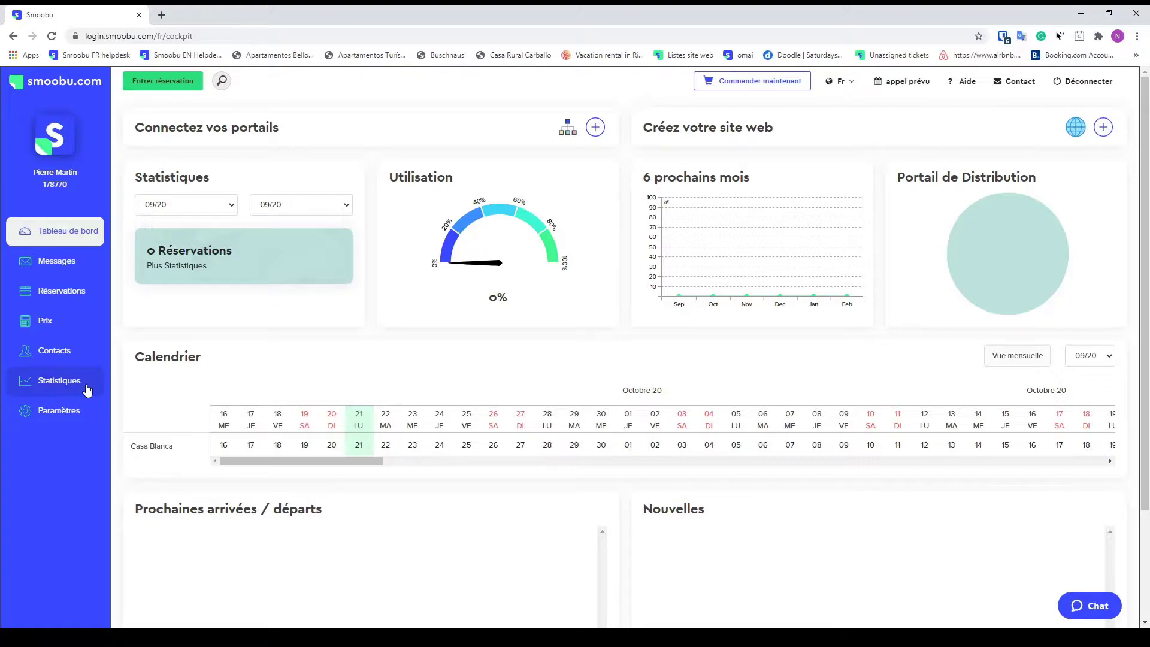
Add a new property named 'Casa Rosa' on the Propriété settings page
click(82, 411)
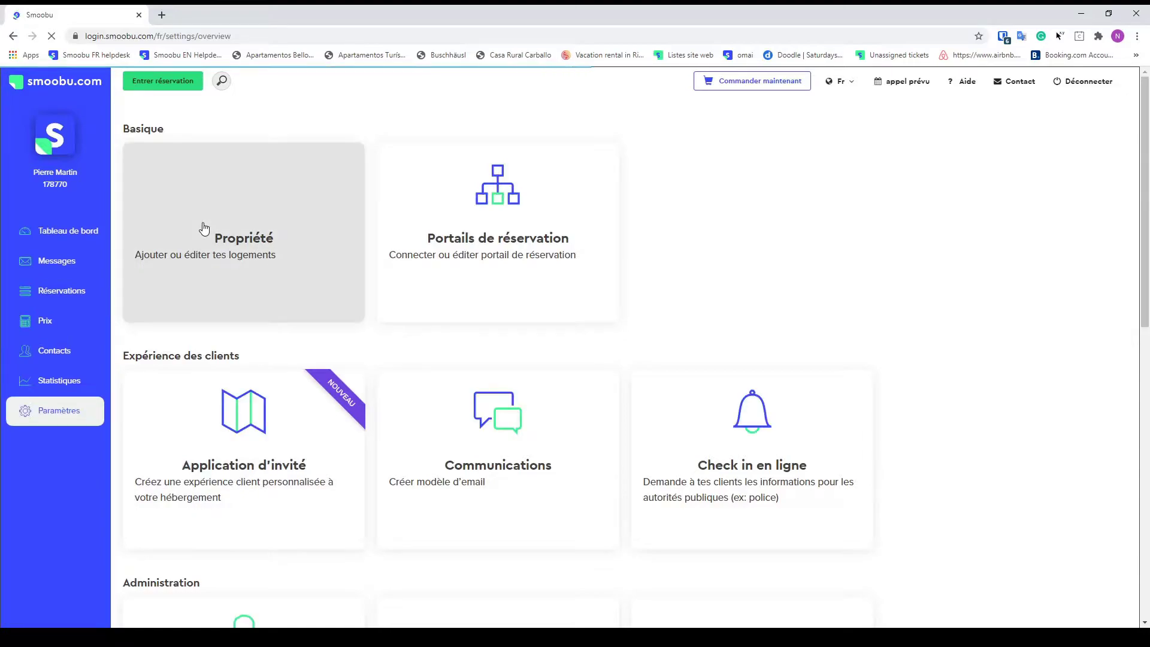
click(203, 227)
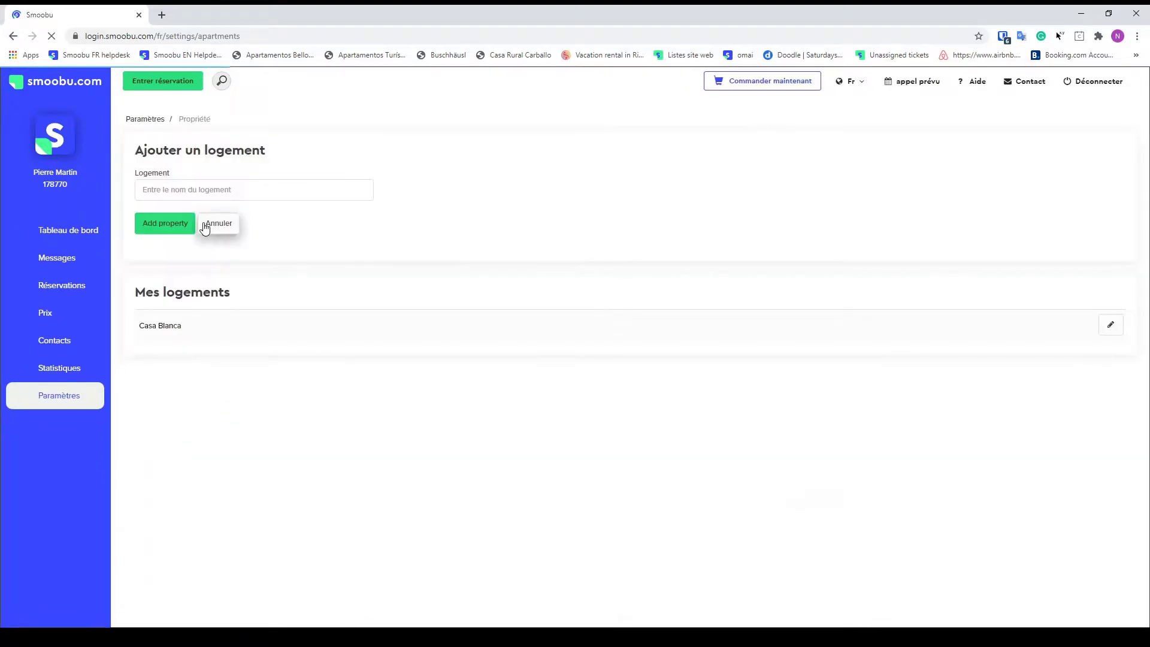
click(223, 190)
text(Casa)
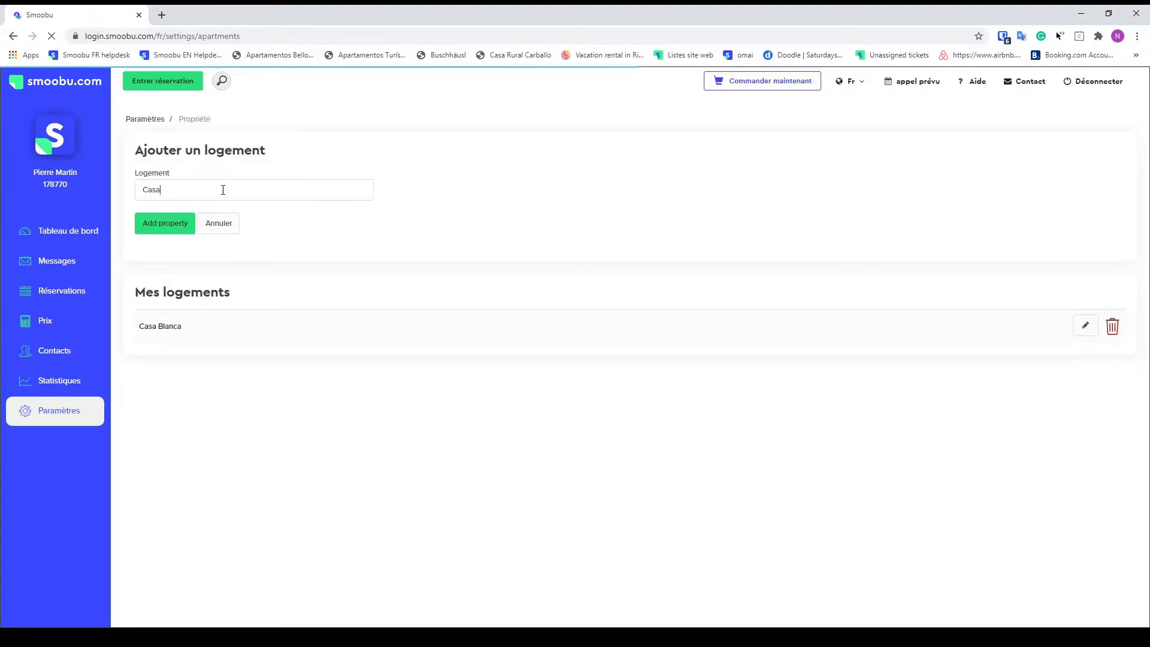
text( Rosa)
click(173, 223)
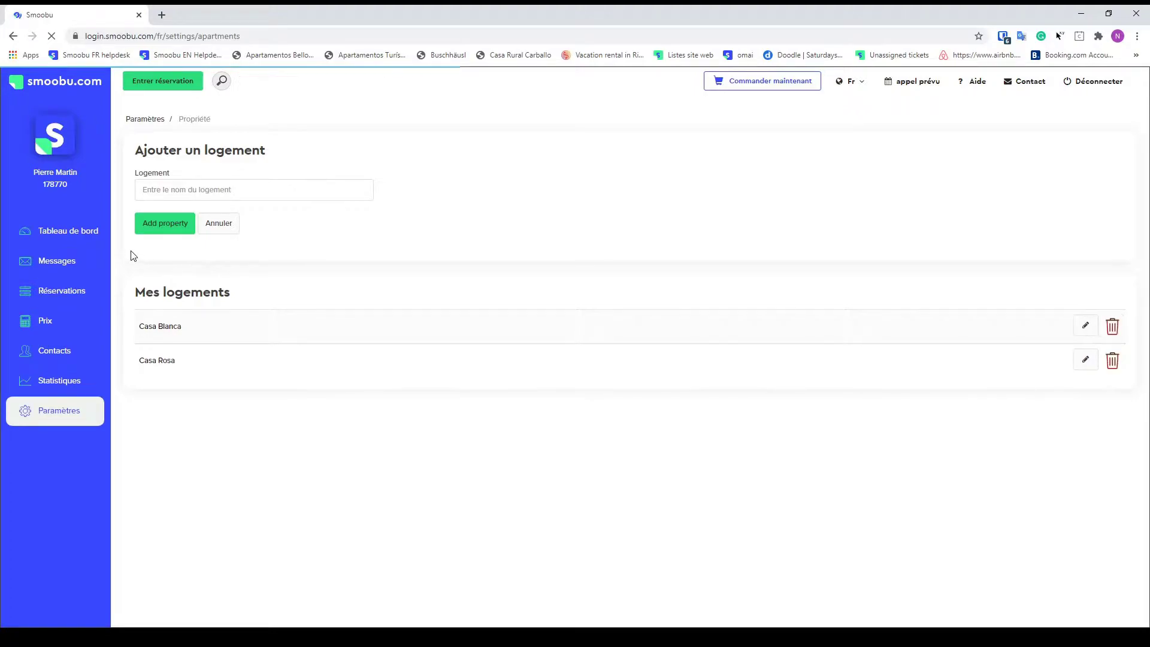
Check Casa Rosa on the dashboard calendar, then return to the Paramètres overview
click(96, 234)
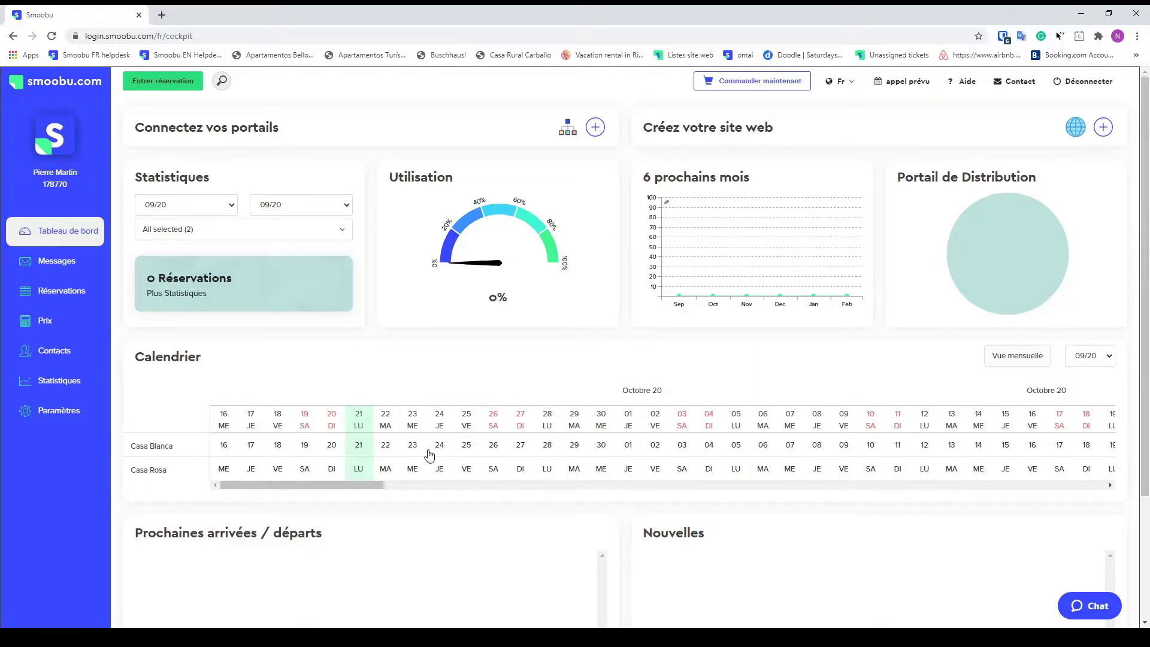
scroll(154, 326, down, 1)
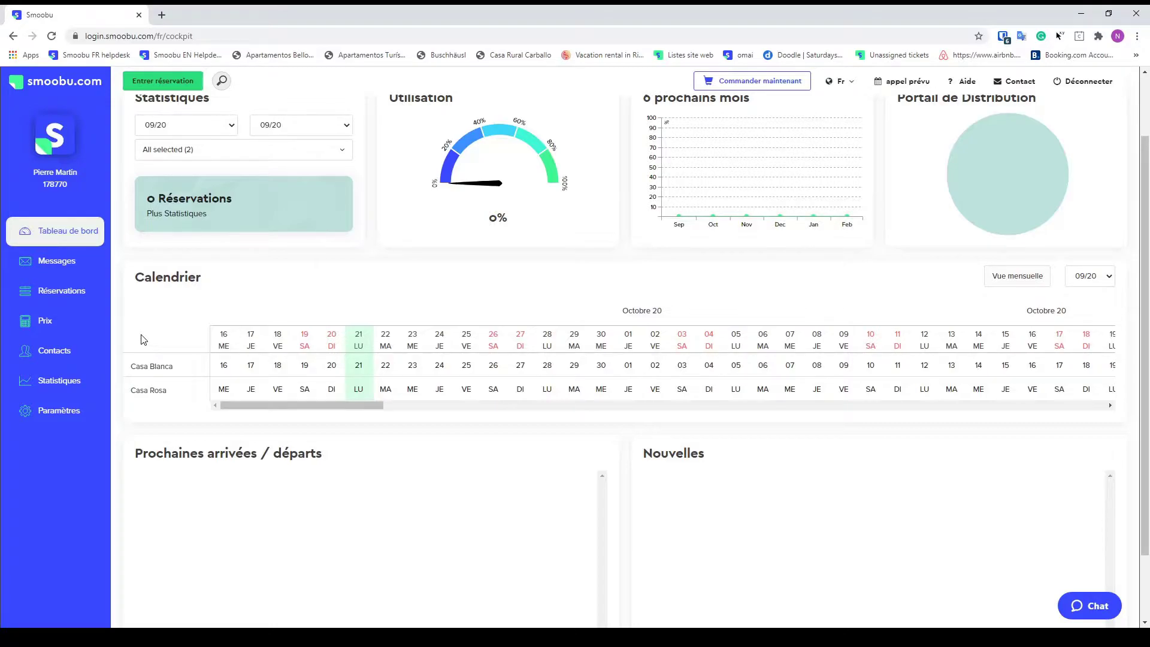
click(83, 410)
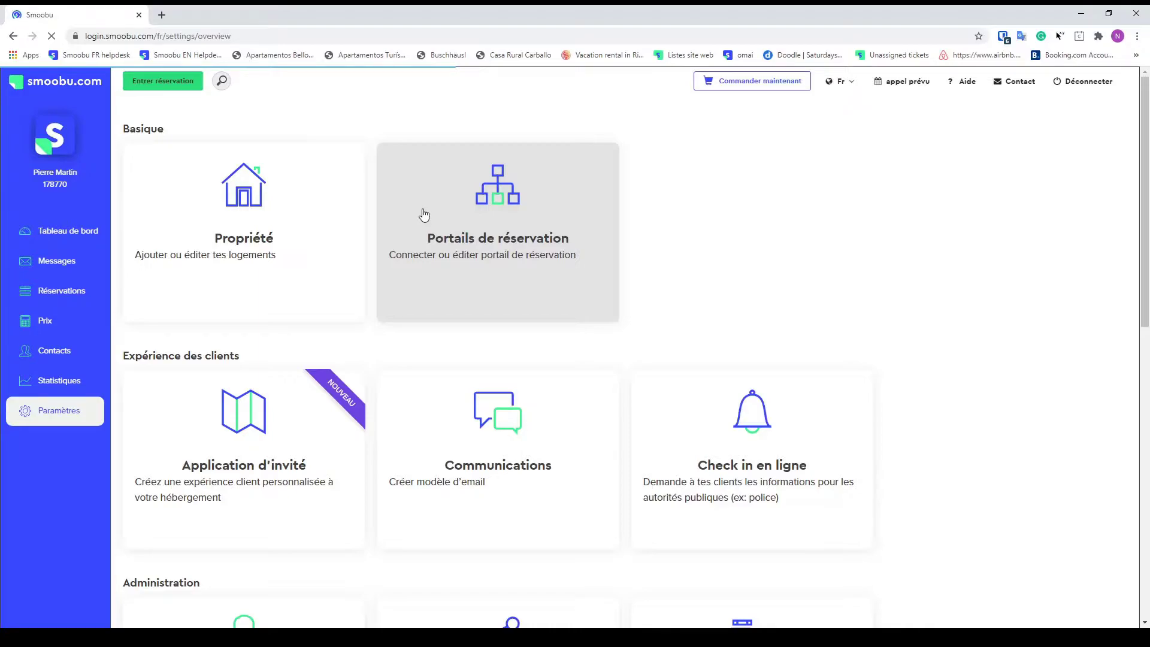
Add Airbnb under Portails de réservation and review its connection instructions
click(424, 214)
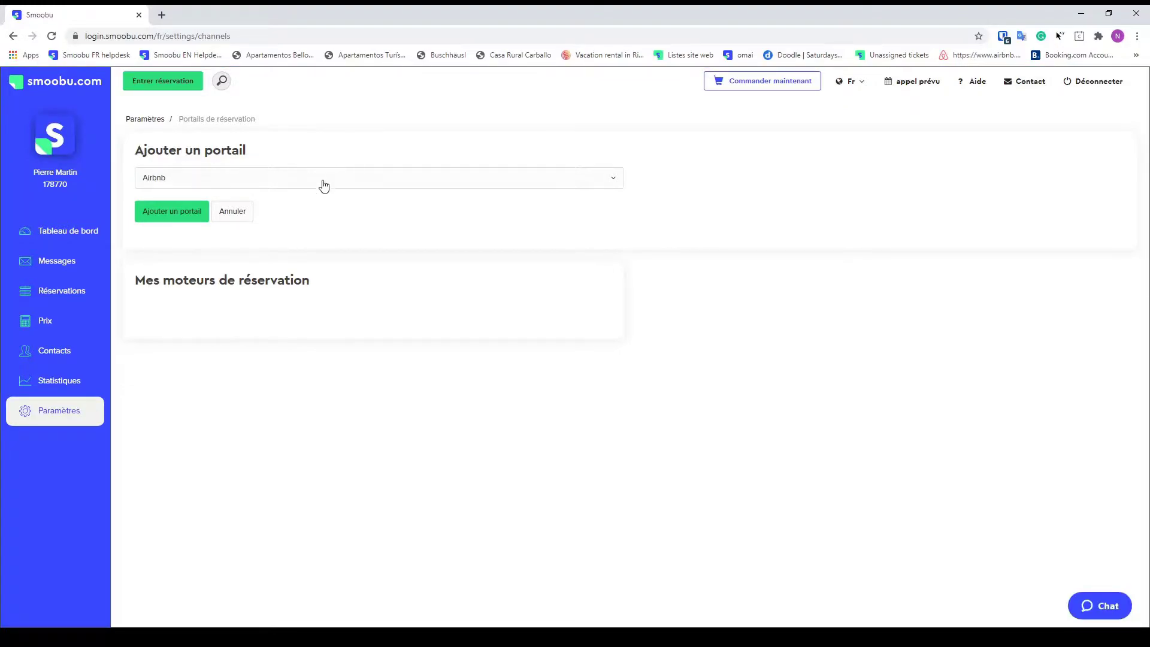
click(152, 223)
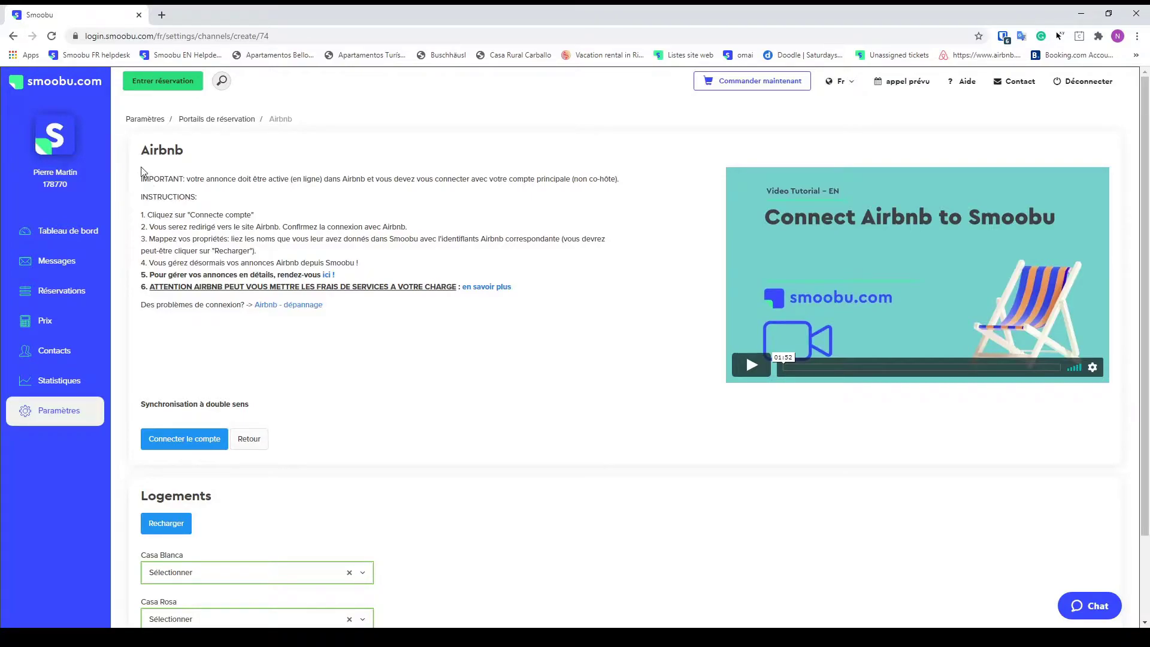
drag(144, 178, 472, 308)
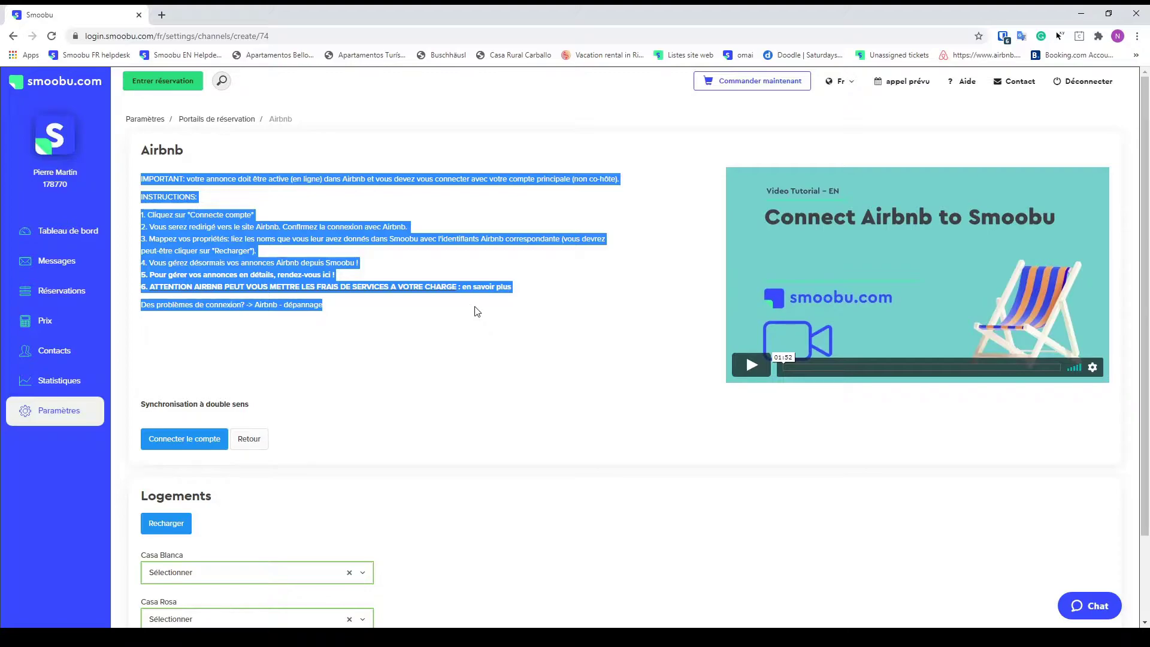
click(478, 310)
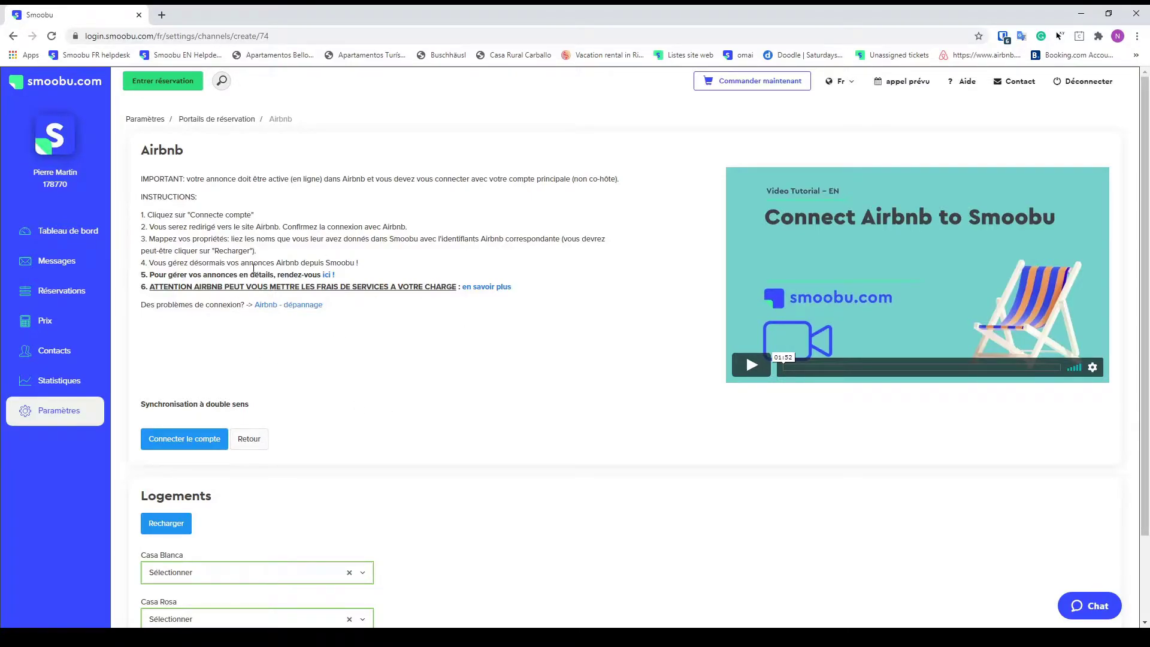
Connect the Airbnb account, accepting Airbnb's additional terms and authorising Smoobu's access
click(180, 445)
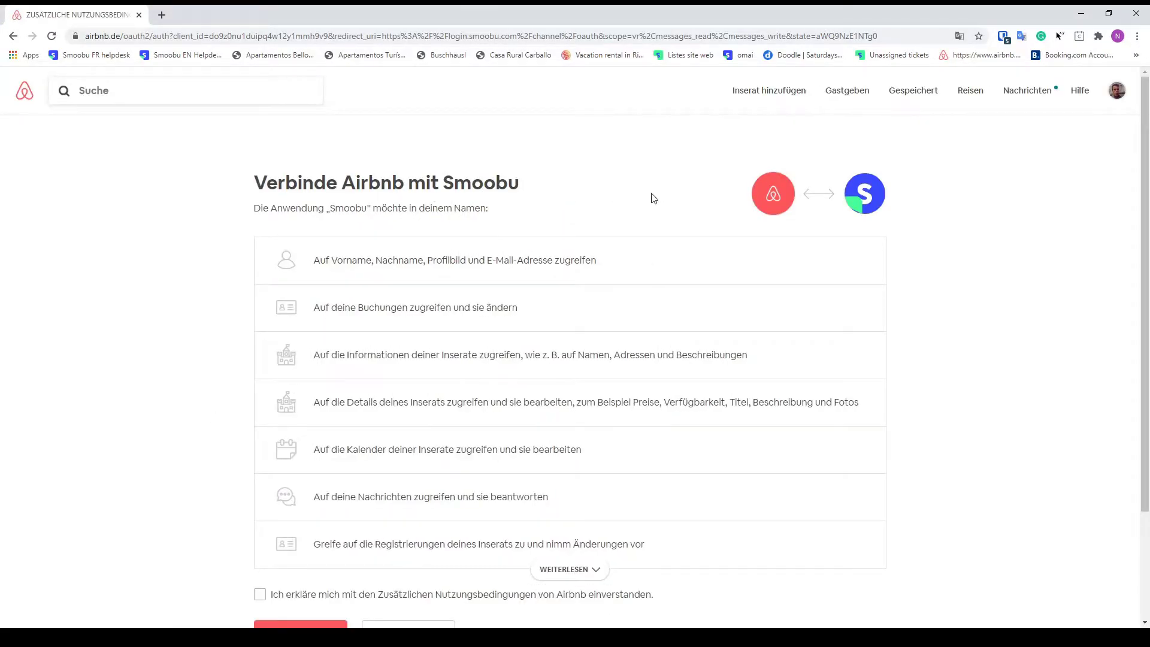
scroll(504, 223, down, 2)
scroll(504, 223, down, 1)
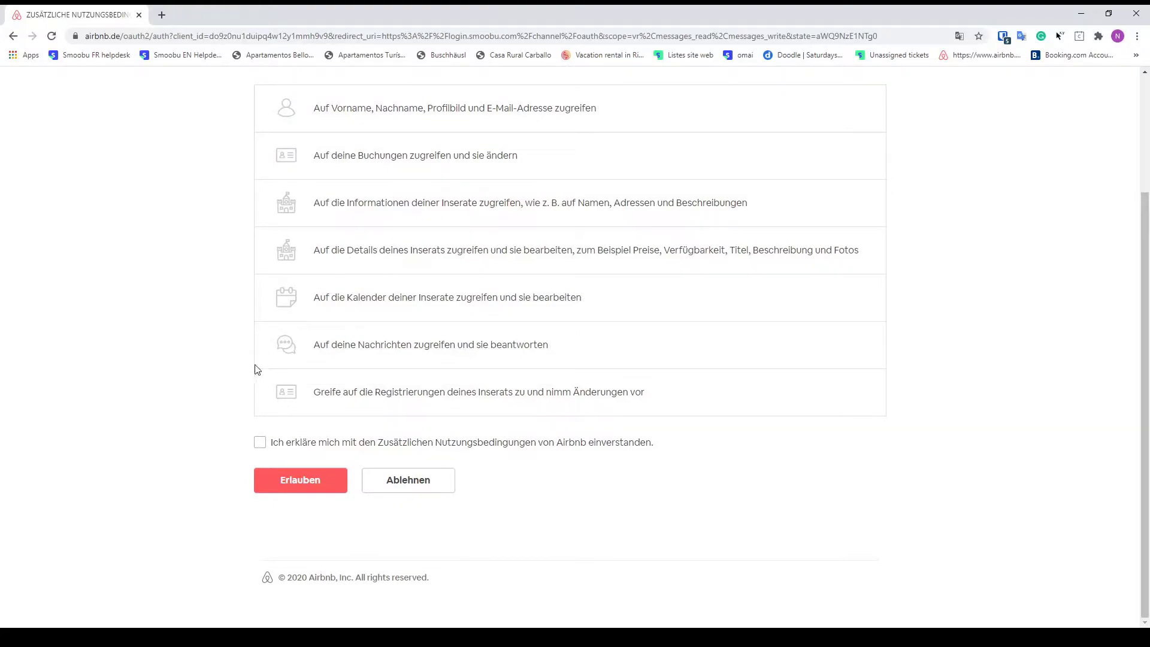
scroll(480, 398, up, 2)
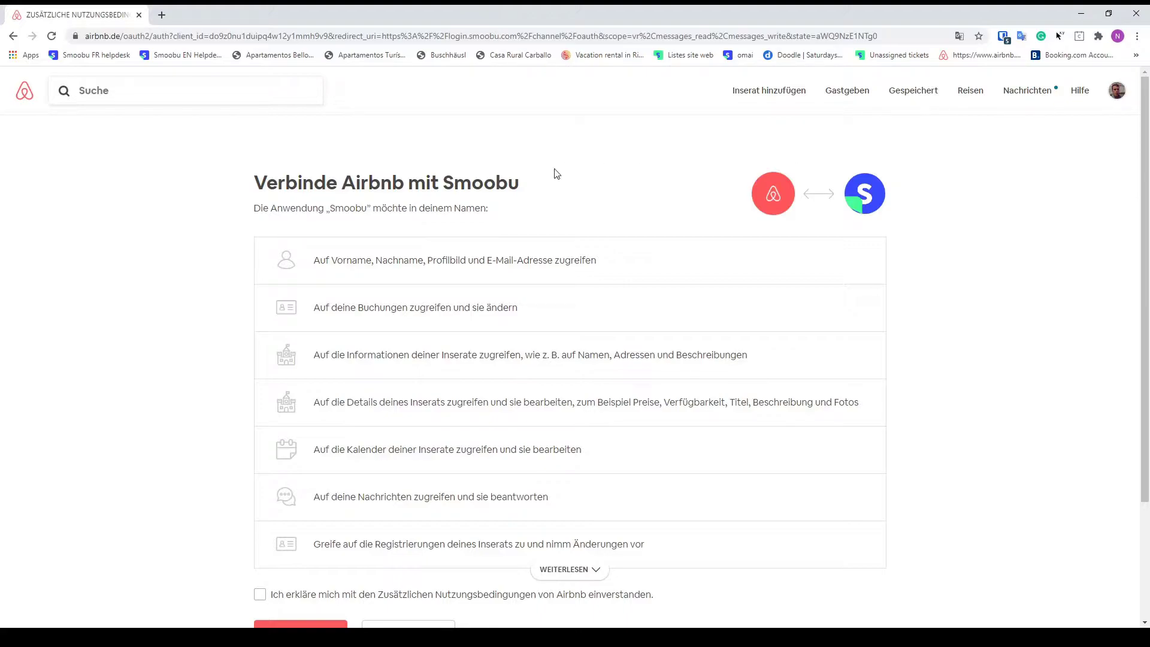
scroll(747, 198, down, 3)
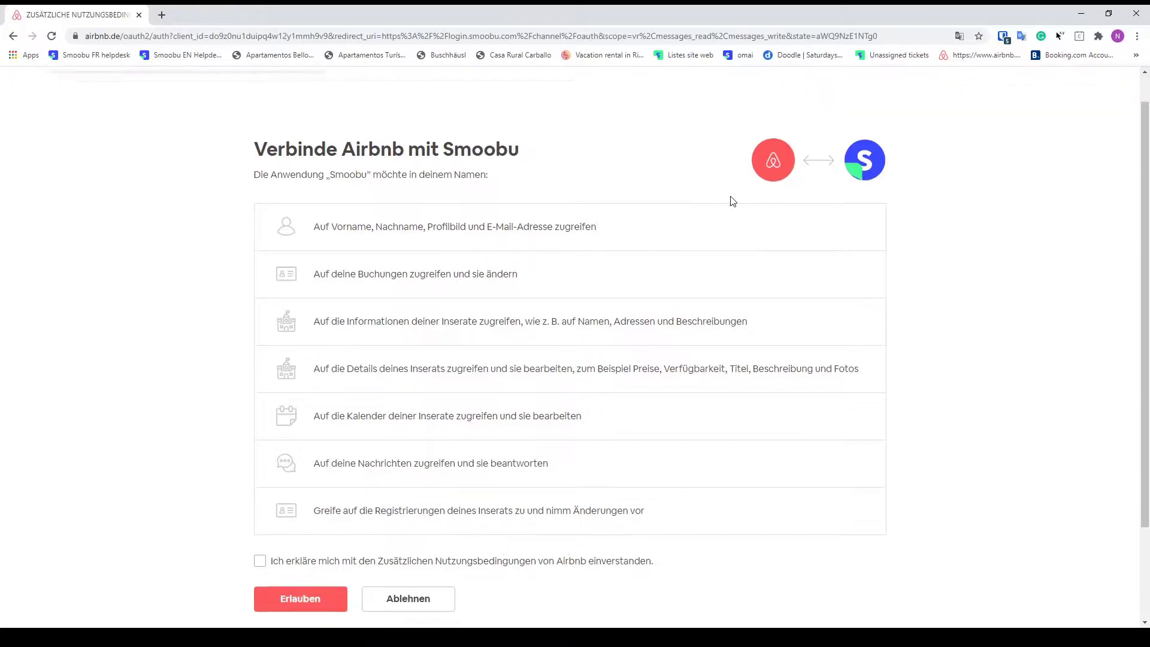
click(261, 444)
click(282, 482)
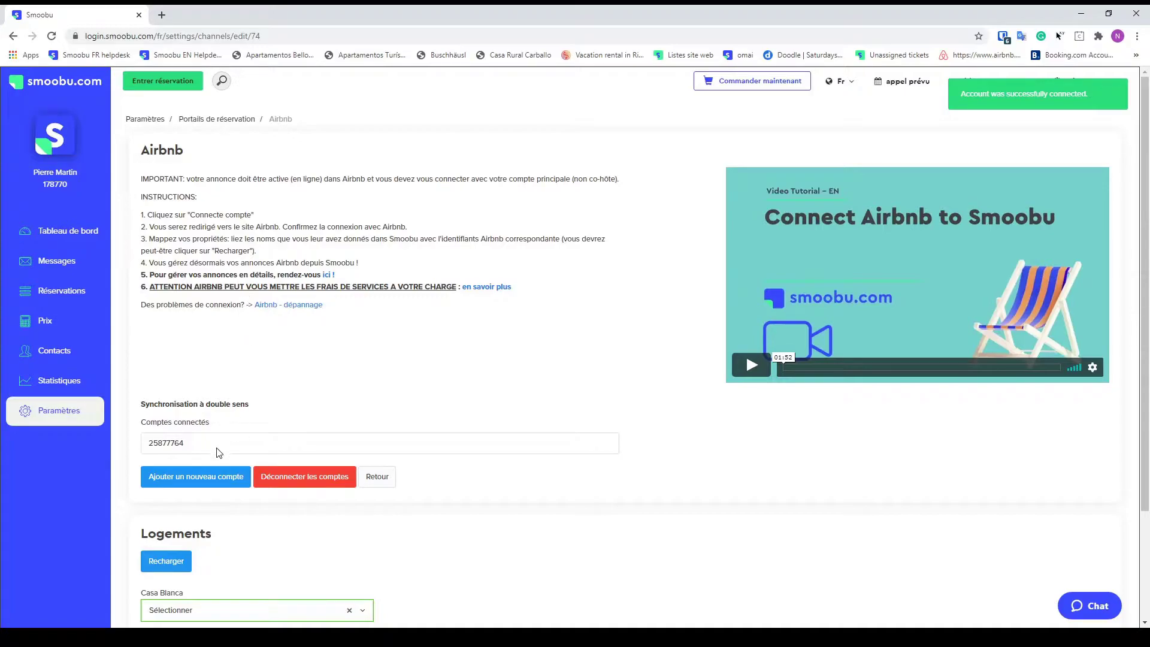
drag(201, 446, 149, 443)
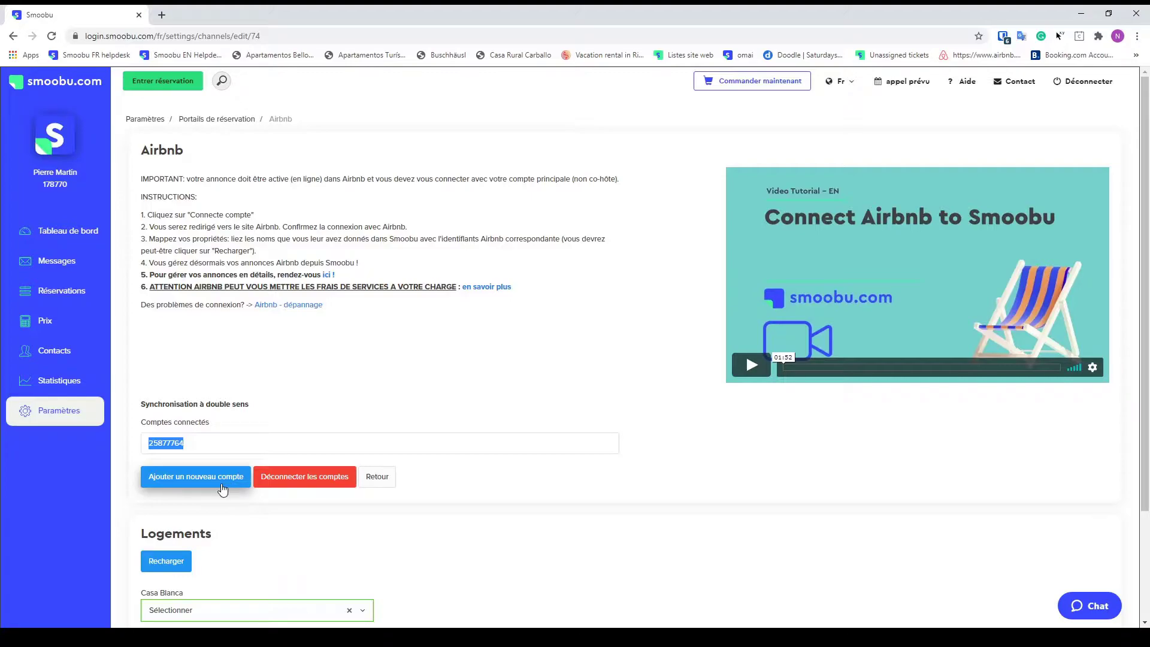
scroll(324, 348, down, 2)
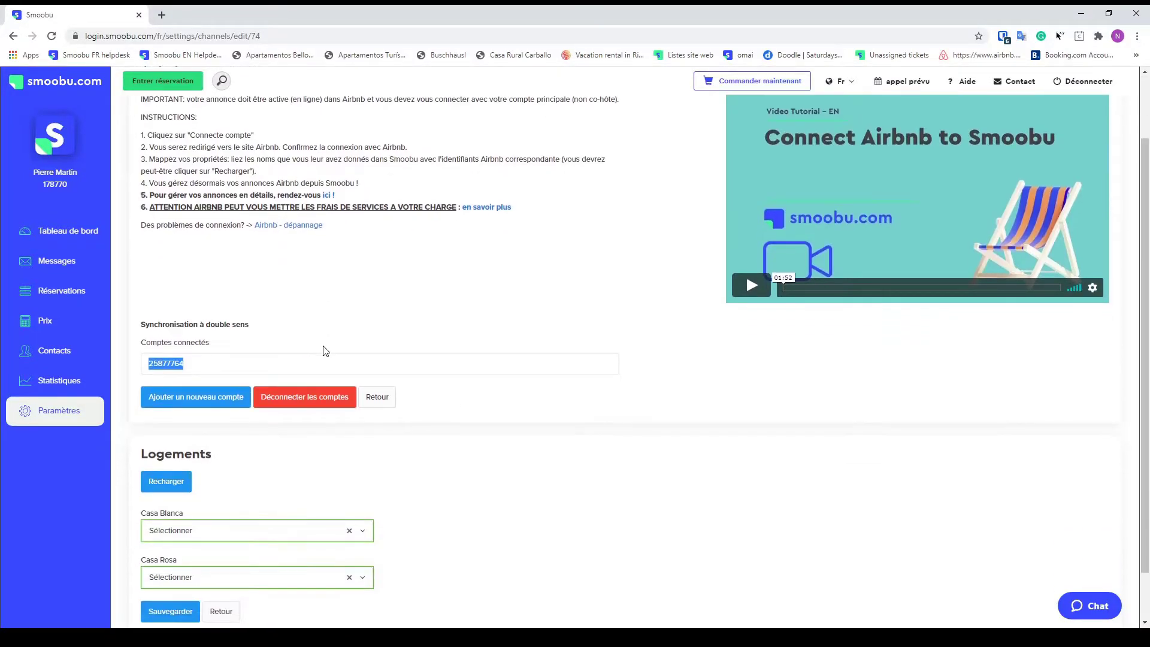
scroll(368, 346, down, 1)
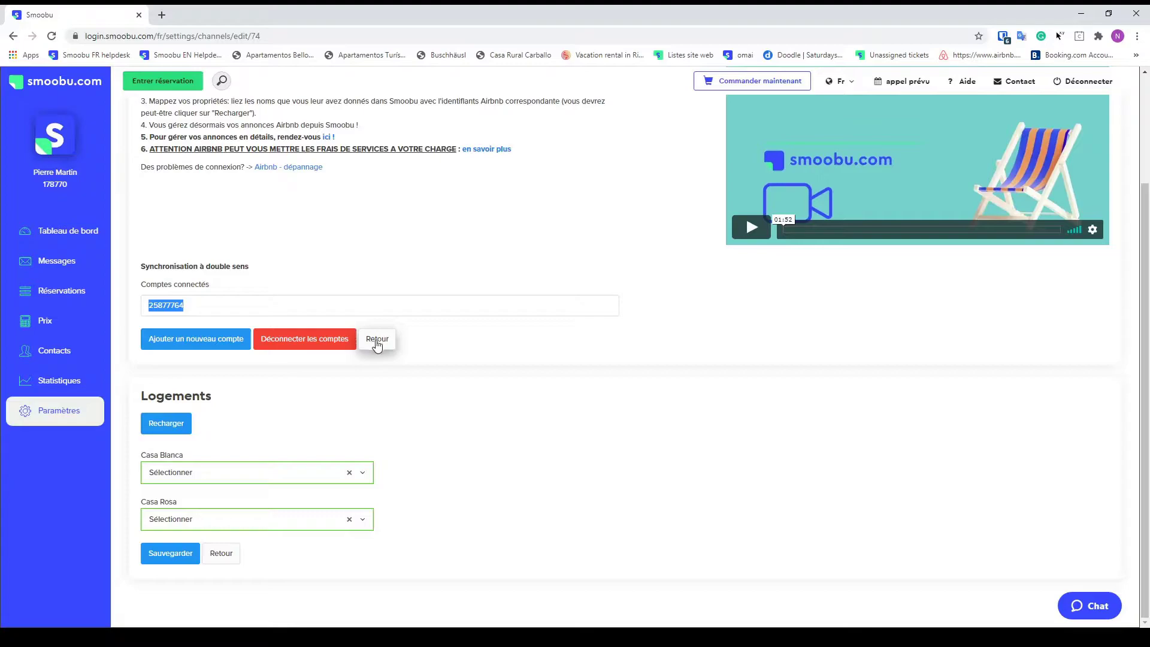
drag(220, 398, 142, 396)
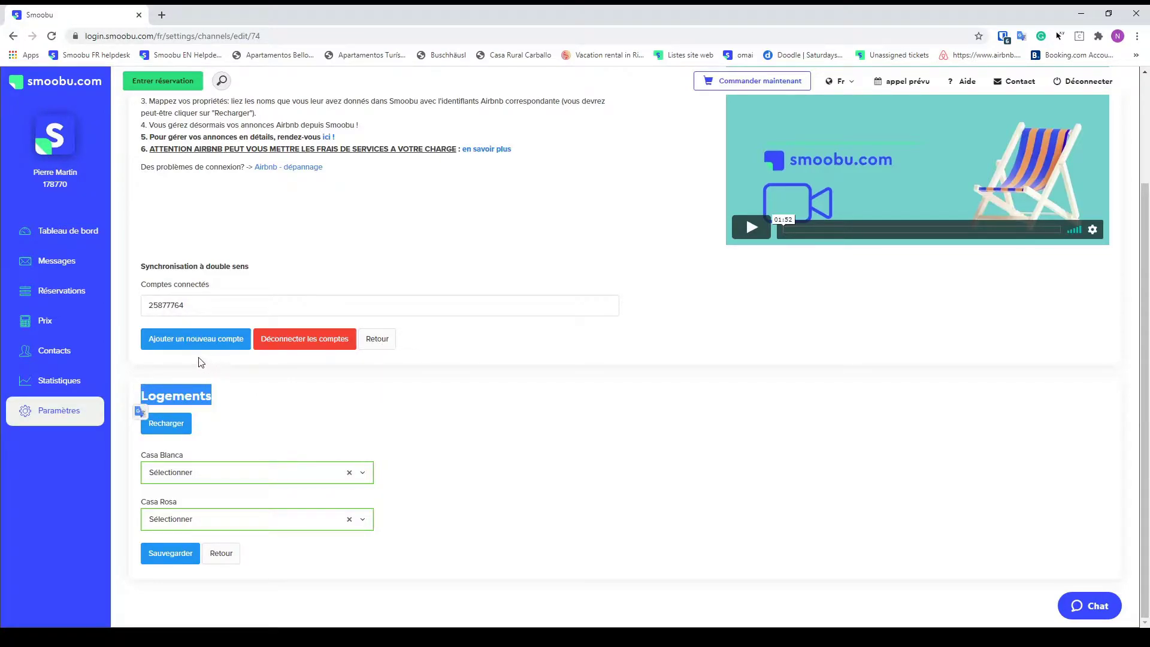
click(236, 390)
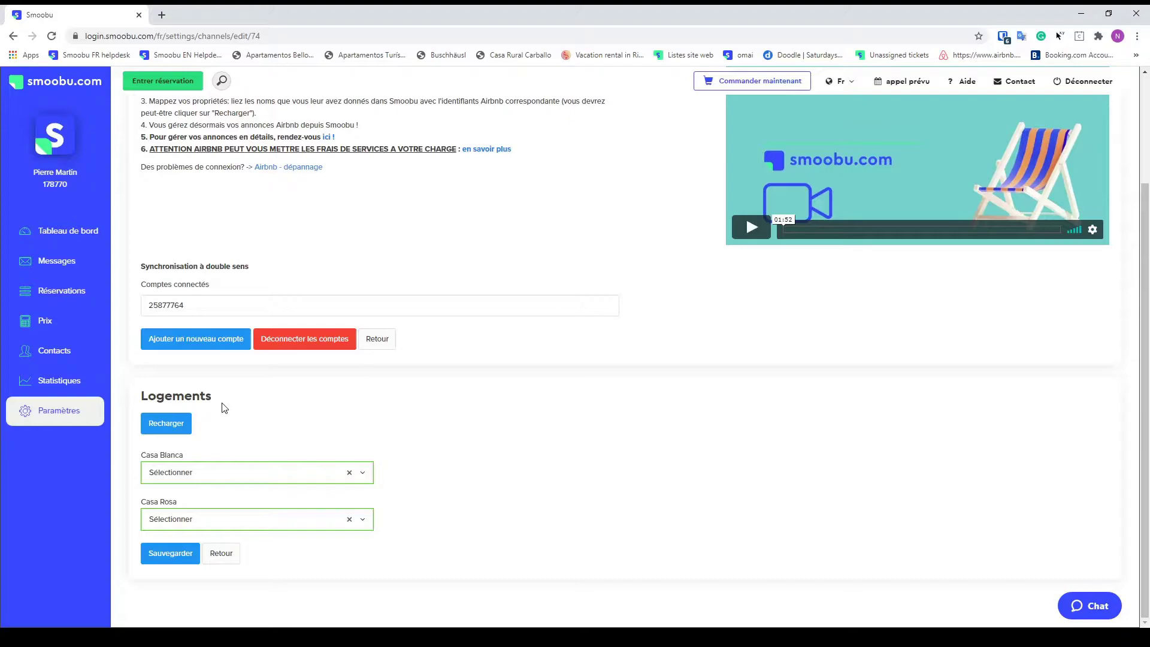
drag(223, 404, 142, 398)
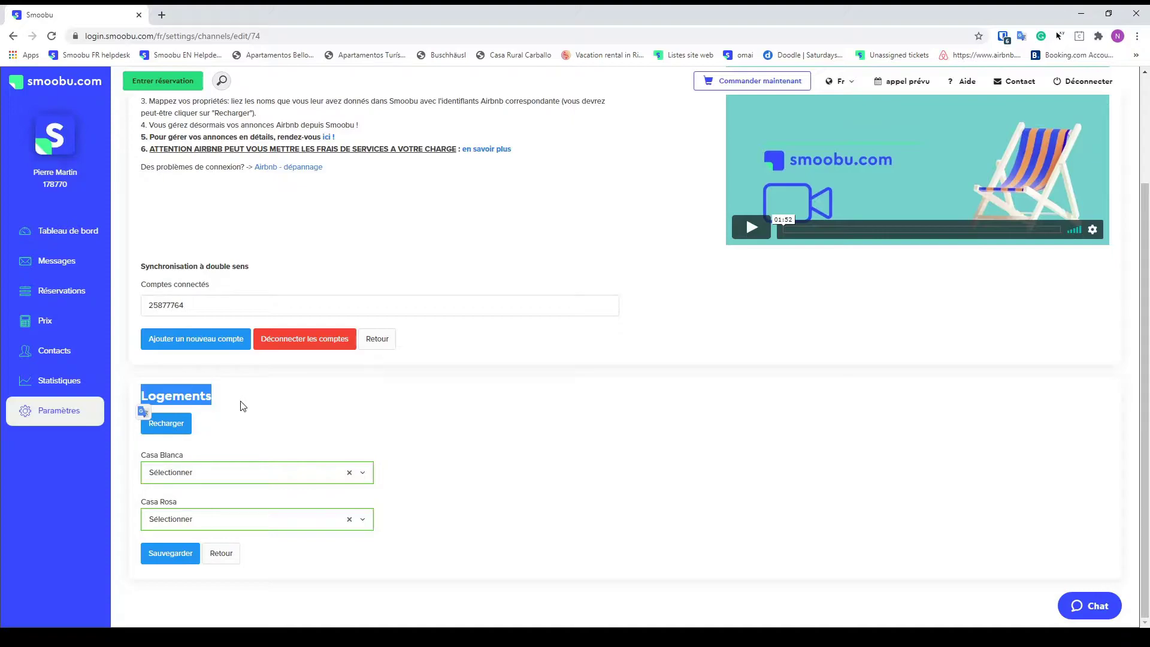
drag(185, 457, 145, 461)
Map Casa Blanca to the Haus Konstantin Airbnb listing and save the mapping
click(275, 437)
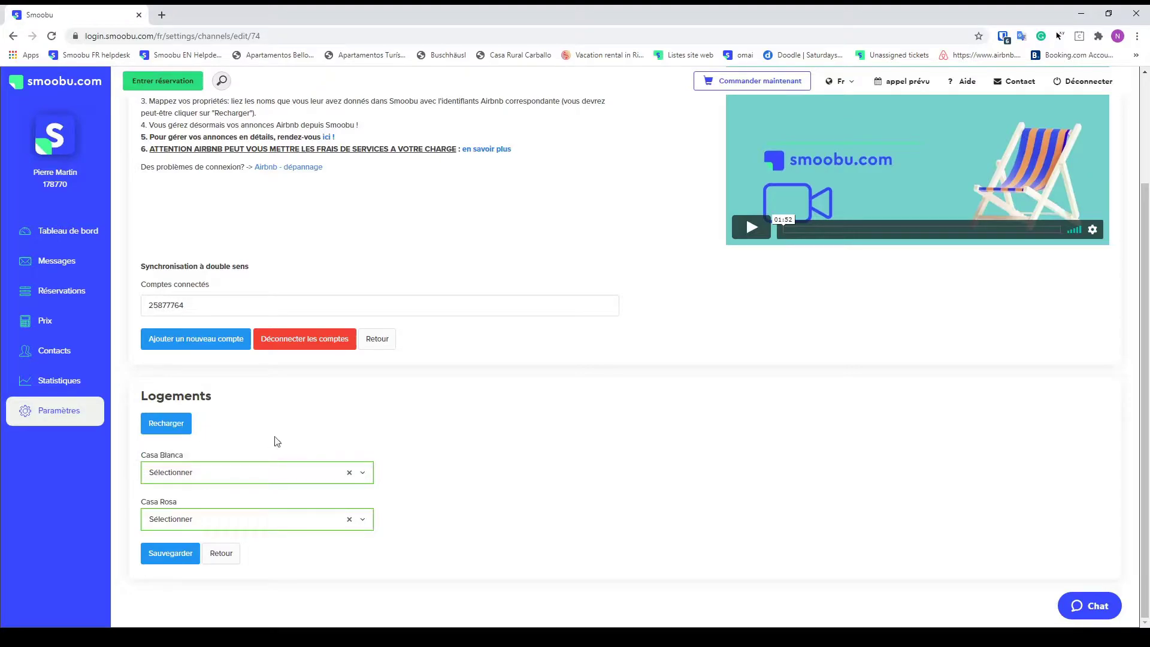
click(241, 477)
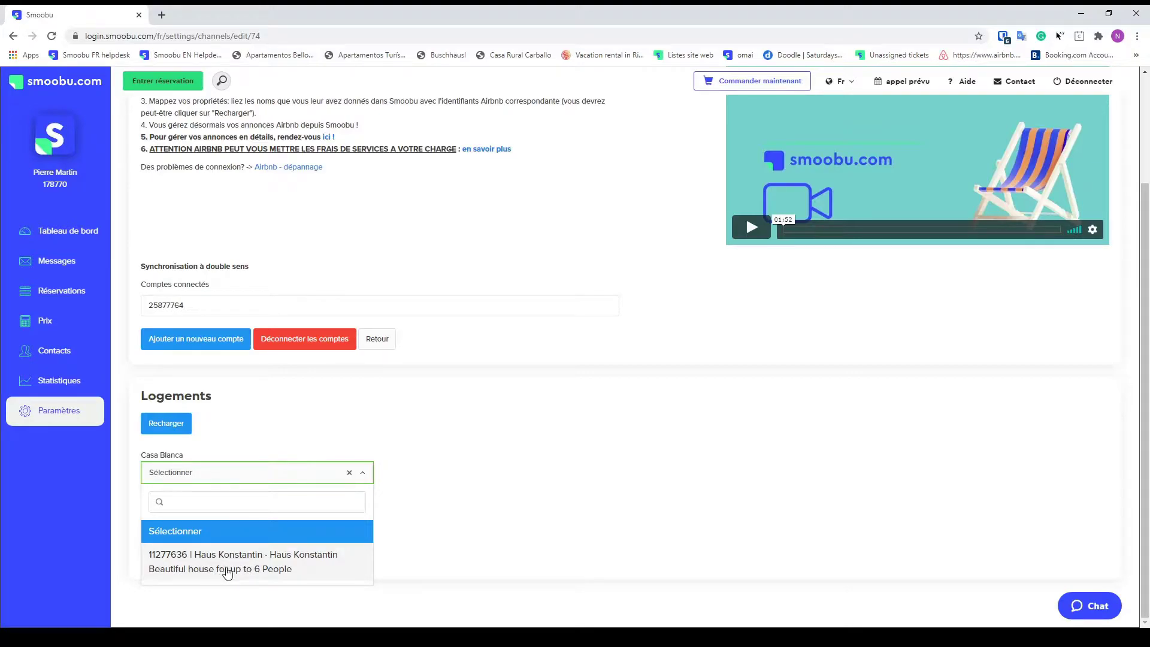
click(240, 569)
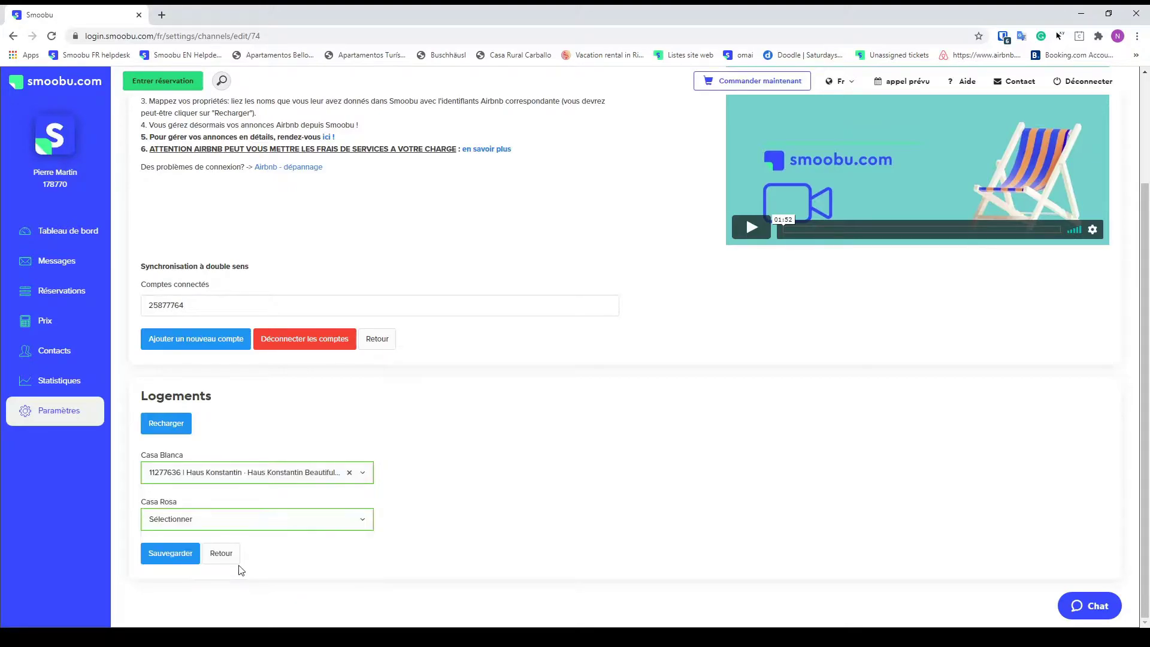
click(166, 561)
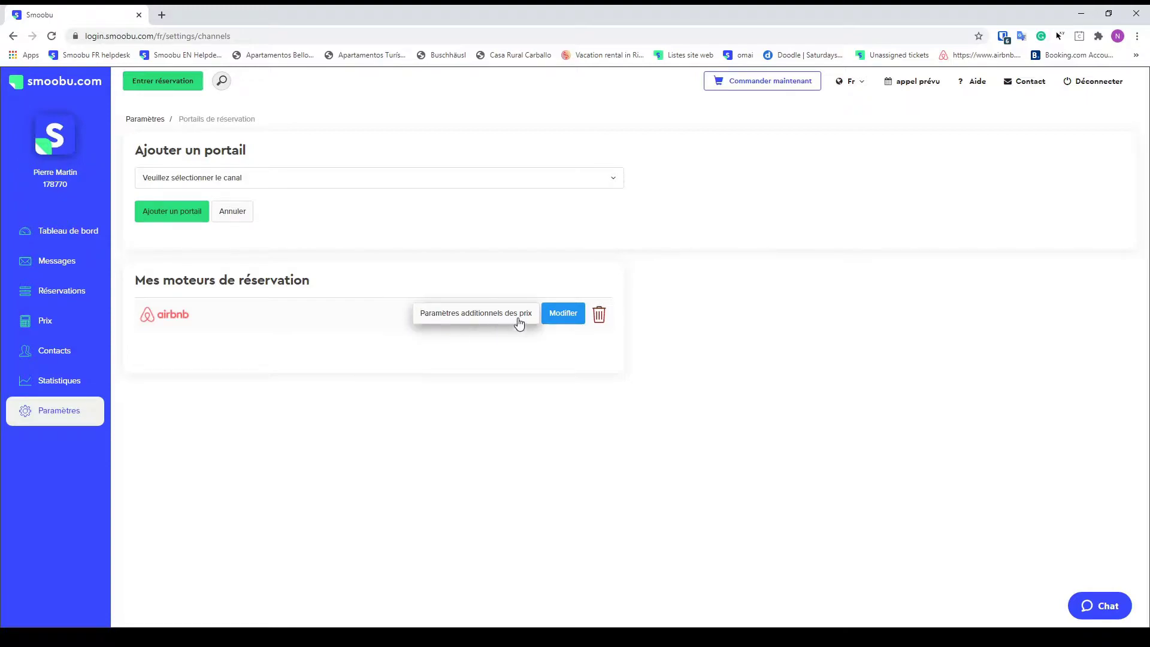
Open the additional Airbnb price settings and review the 365-day bookable window
click(443, 320)
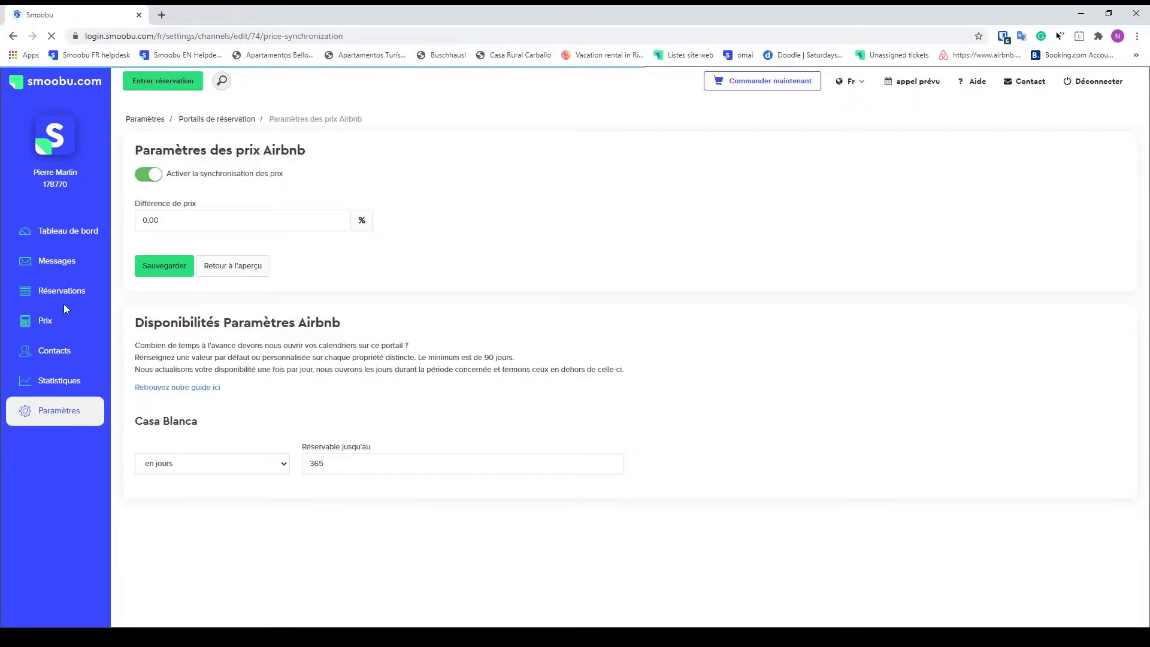
drag(135, 324, 425, 331)
click(425, 332)
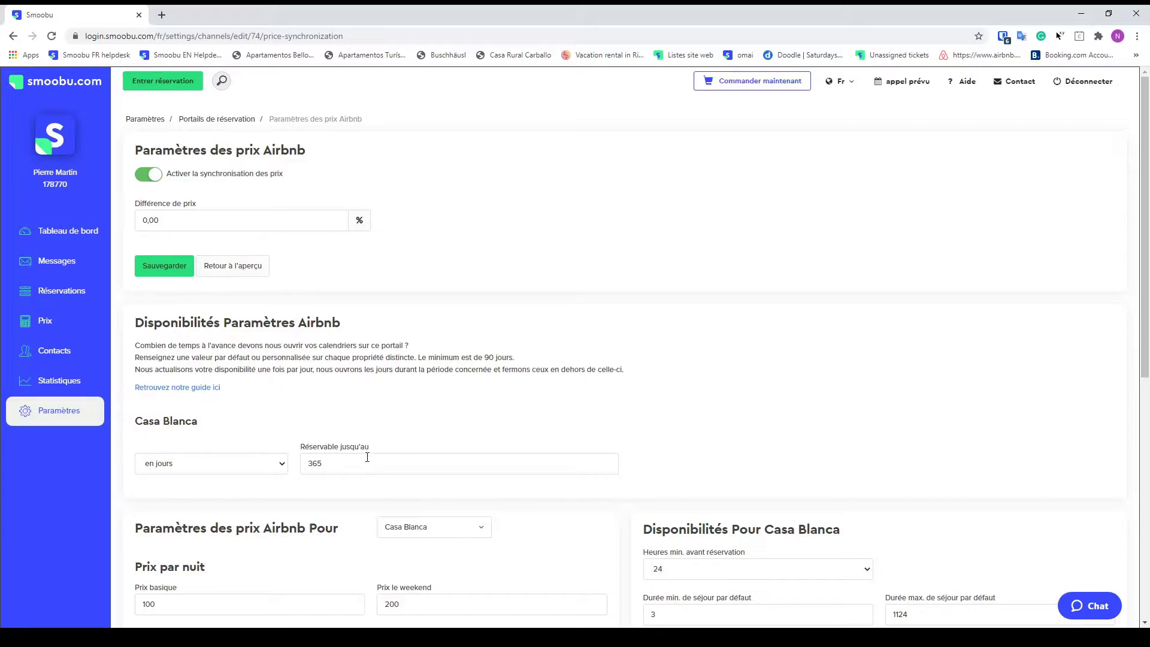
drag(367, 457, 308, 459)
click(334, 462)
drag(327, 463, 274, 467)
click(349, 447)
drag(319, 466, 301, 469)
click(186, 469)
click(188, 492)
click(318, 469)
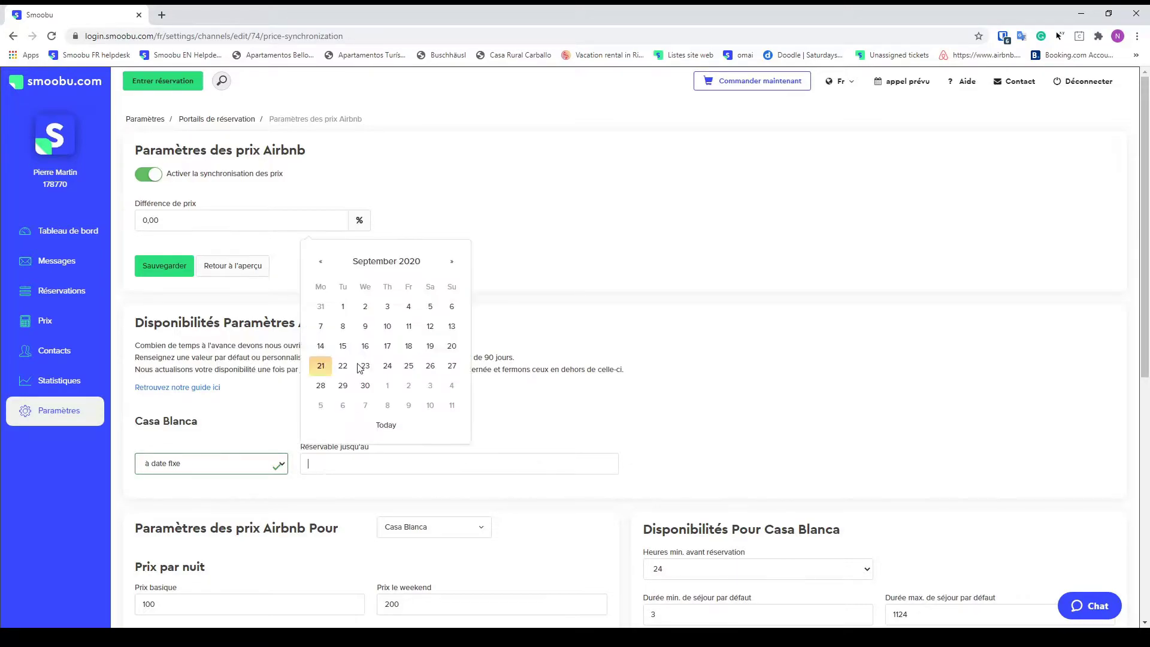
click(453, 261)
click(454, 260)
click(453, 260)
click(454, 261)
click(453, 261)
click(454, 261)
click(456, 260)
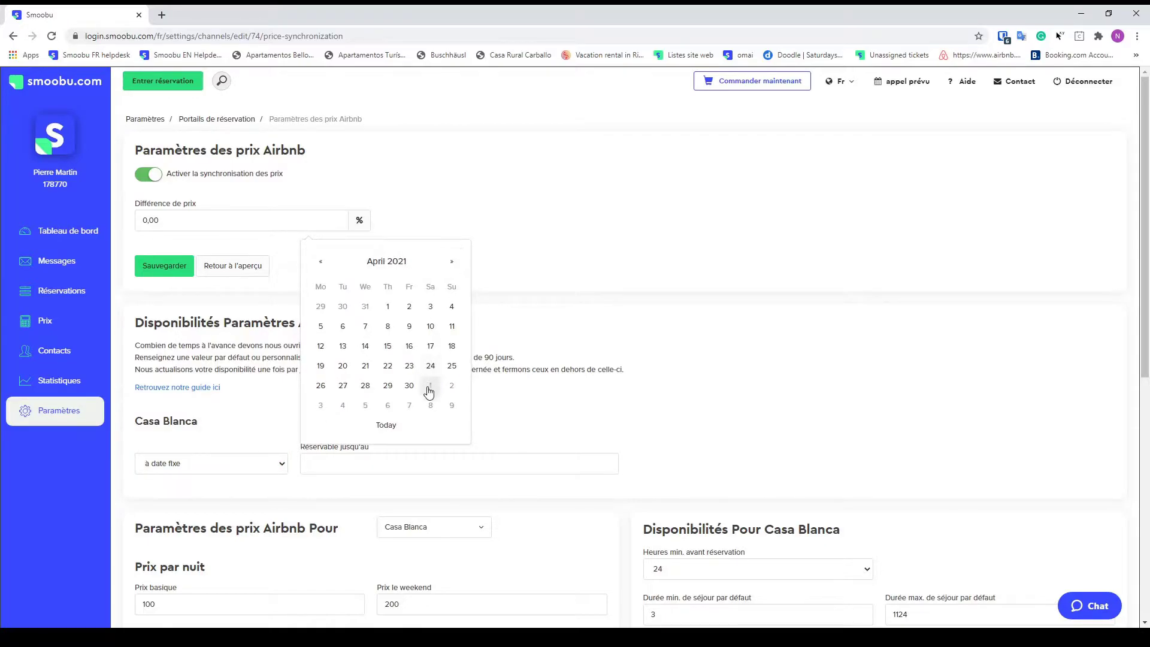
click(410, 386)
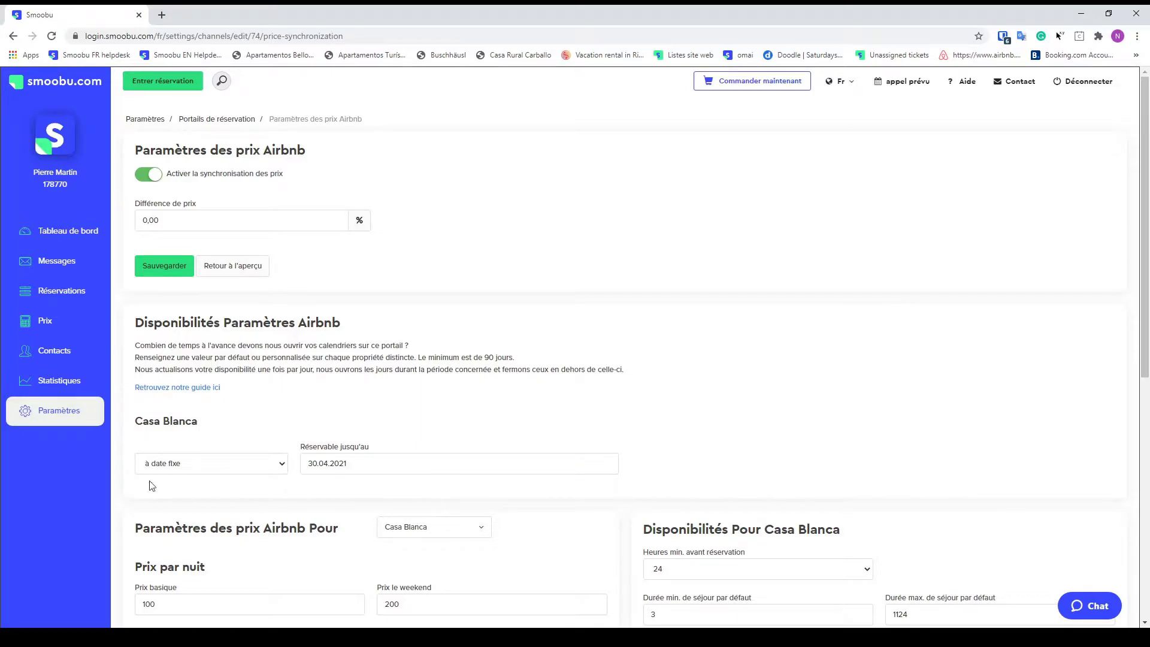
click(176, 467)
click(174, 485)
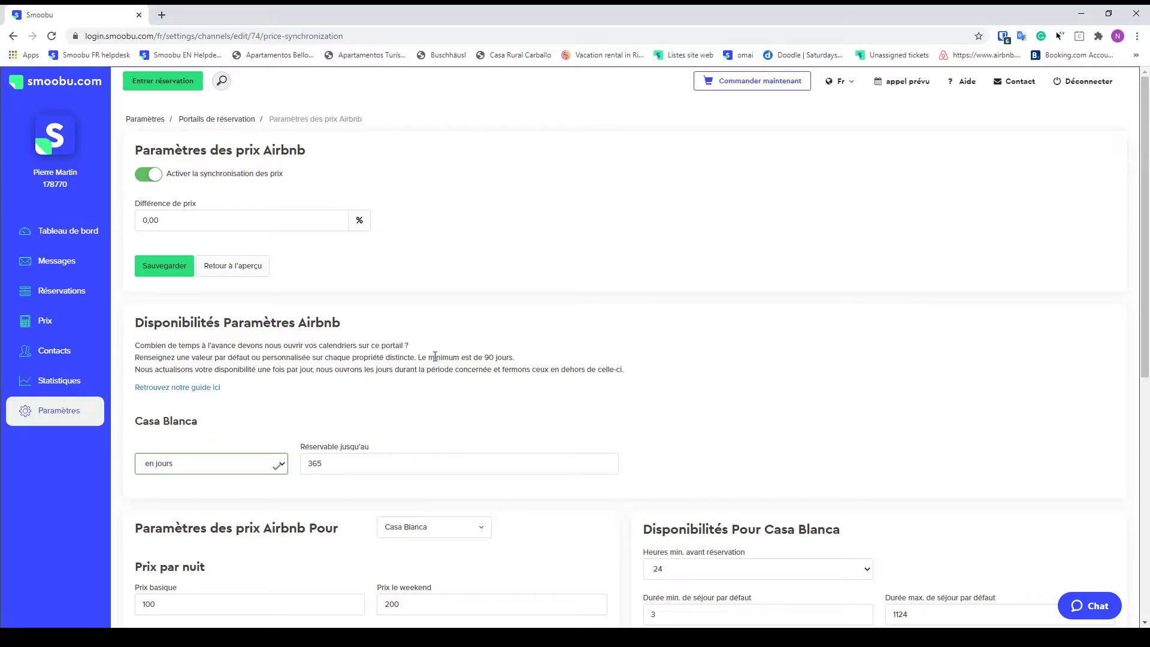
scroll(417, 389, down, 8)
scroll(440, 335, up, 4)
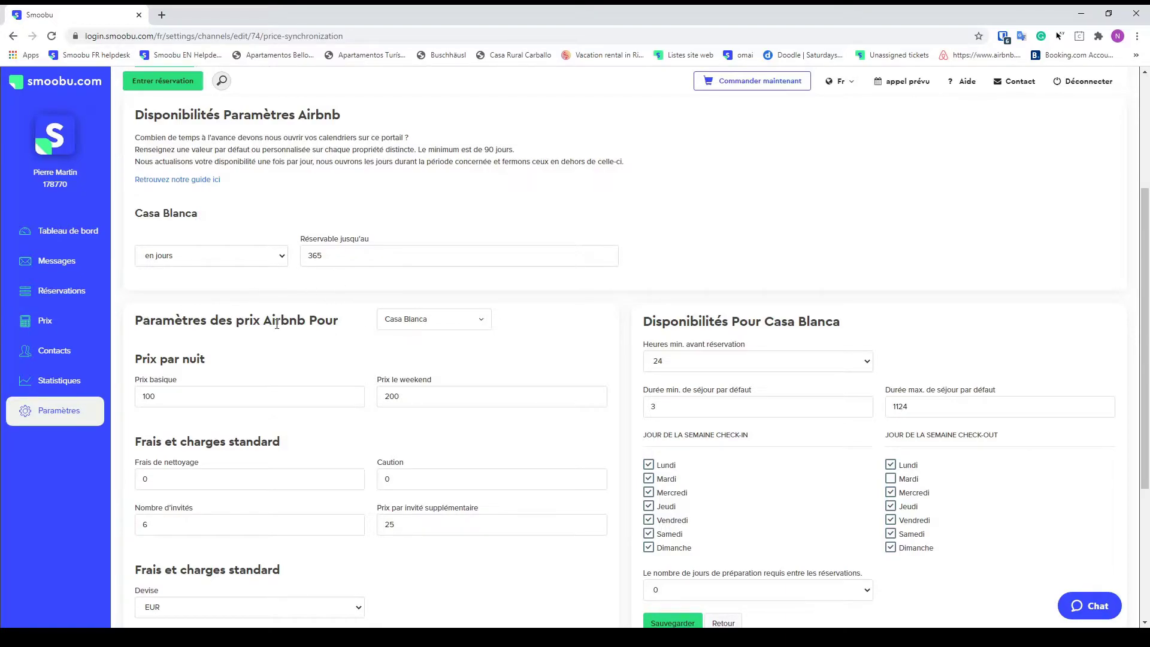
click(413, 324)
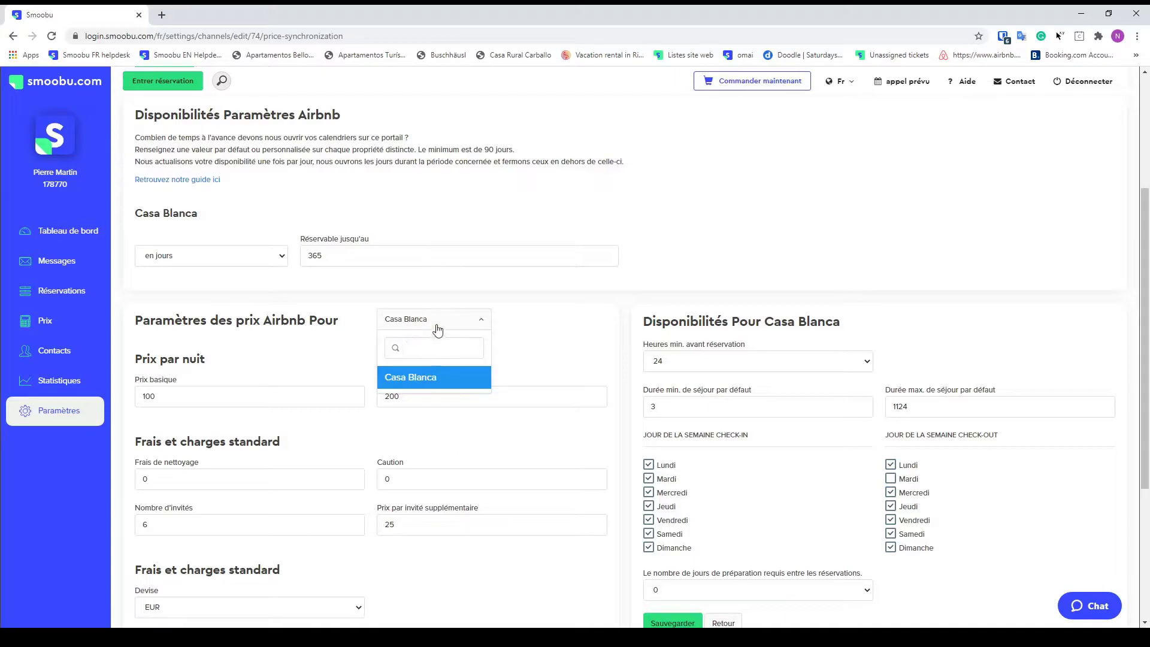
click(440, 329)
scroll(348, 338, down, 1)
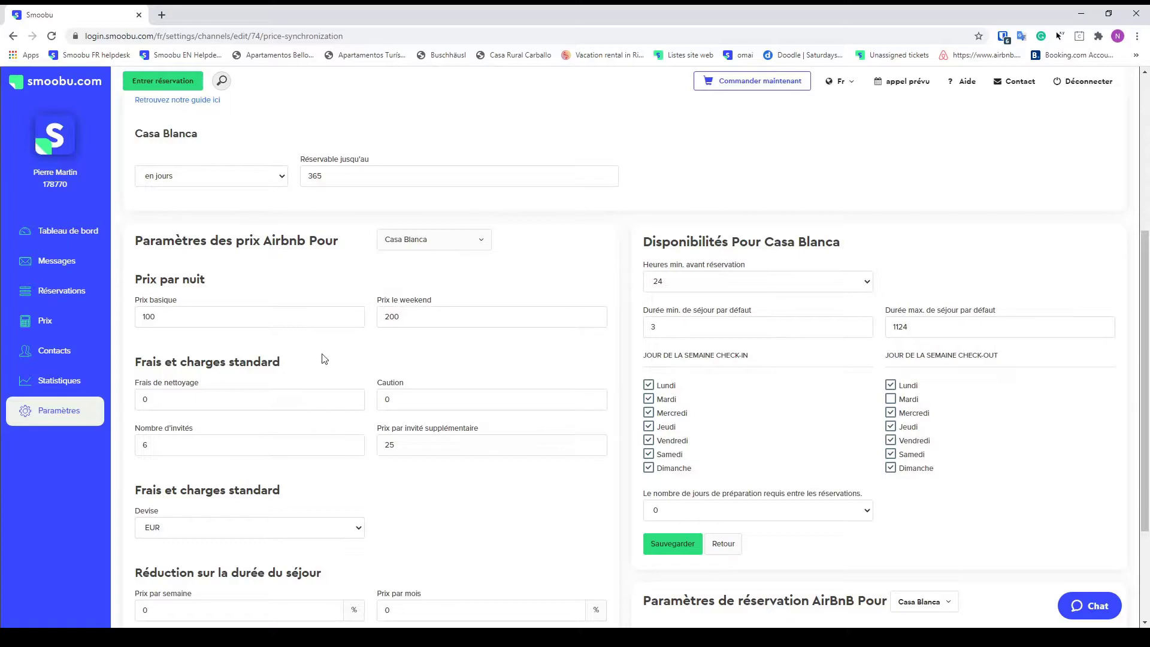
scroll(326, 358, down, 1)
drag(146, 281, 328, 280)
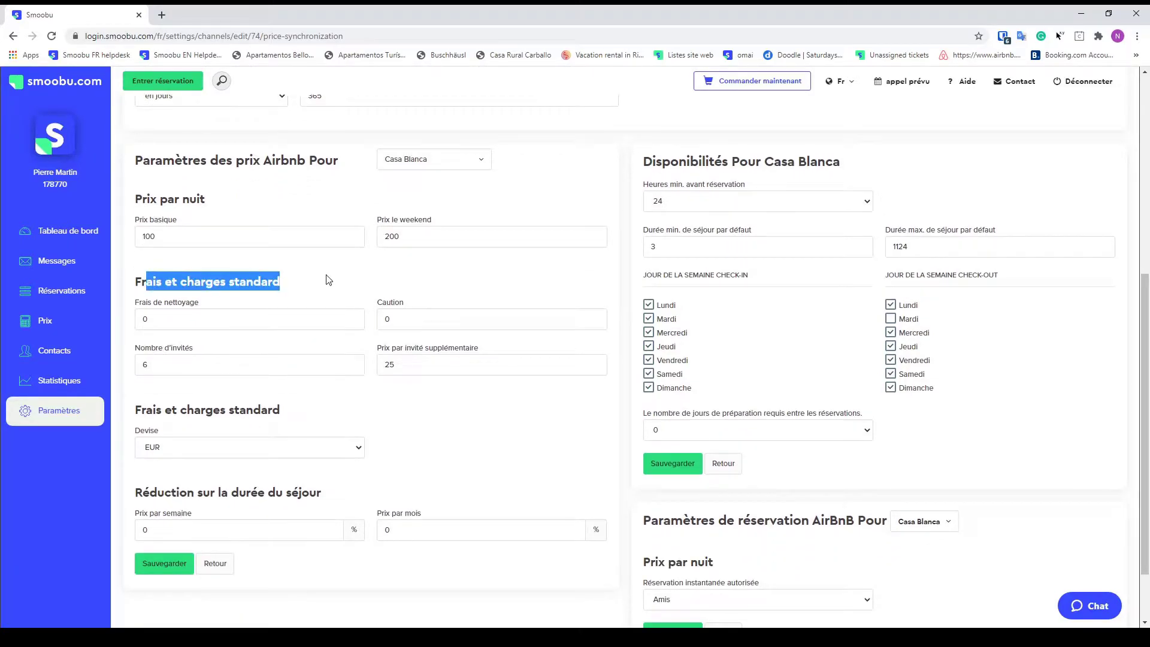
click(191, 319)
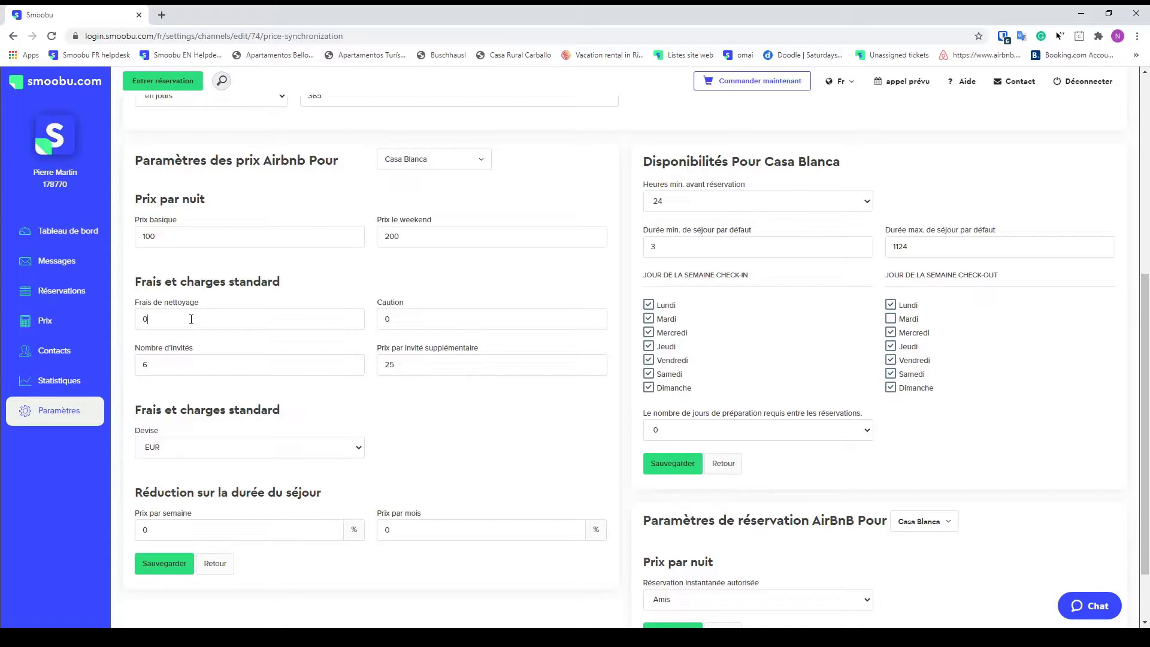
click(195, 321)
double_click(195, 322)
click(226, 361)
double_click(226, 361)
double_click(482, 362)
click(429, 389)
drag(337, 489, 150, 494)
drag(422, 514, 393, 519)
Set Heures min. avant réservation to 6 and review the 1124 maximum stay value
click(824, 187)
key(6)
drag(911, 246, 887, 244)
drag(766, 272, 1006, 275)
click(723, 324)
Block Tuesday and Sunday check-in, allow Tuesday check-out, block Sunday check-out, and save
click(669, 319)
click(649, 388)
click(892, 388)
click(891, 319)
click(670, 465)
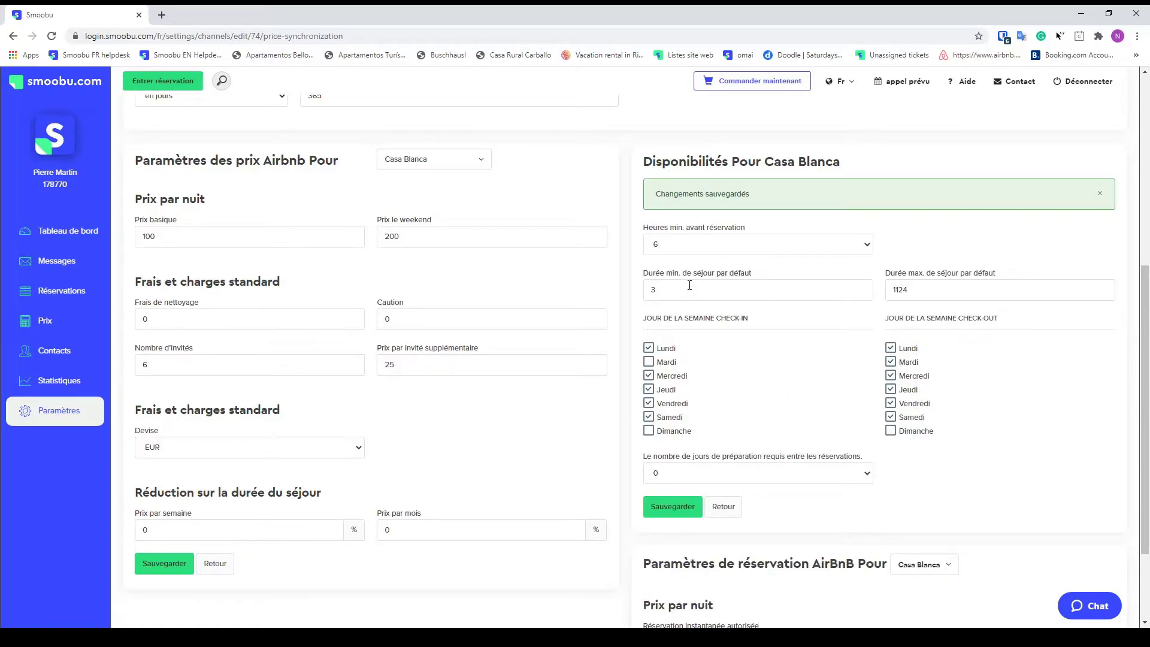
Replace the Frais de nettoyage value with 50 and the Caution value with 200
scroll(698, 282, down, 2)
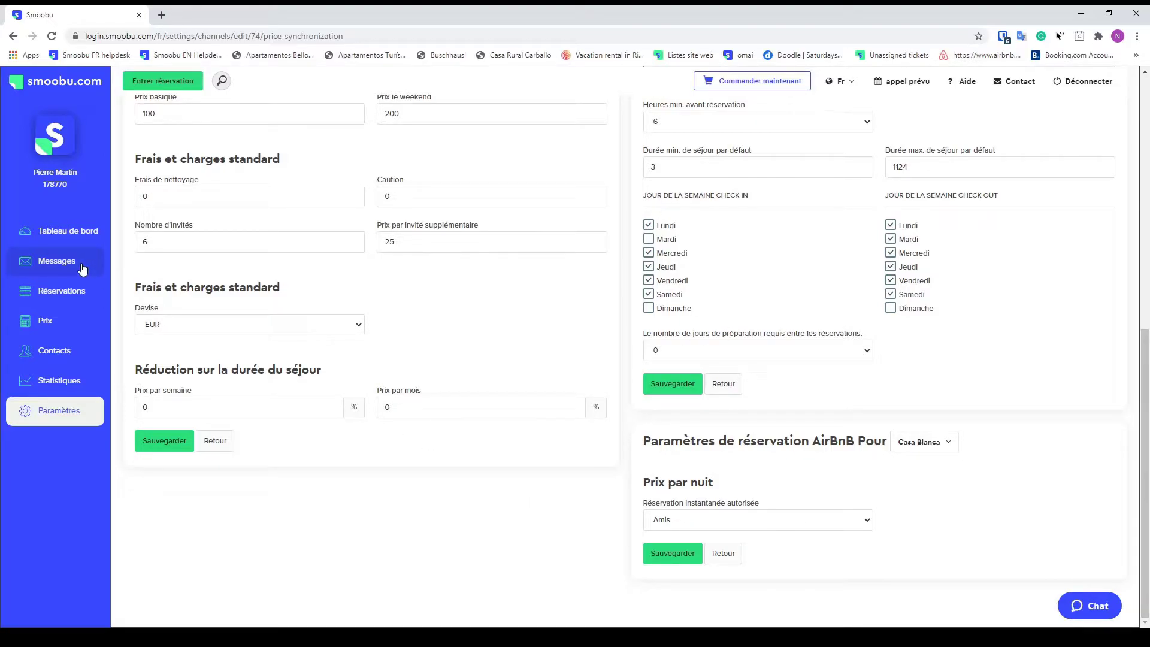
scroll(219, 281, up, 4)
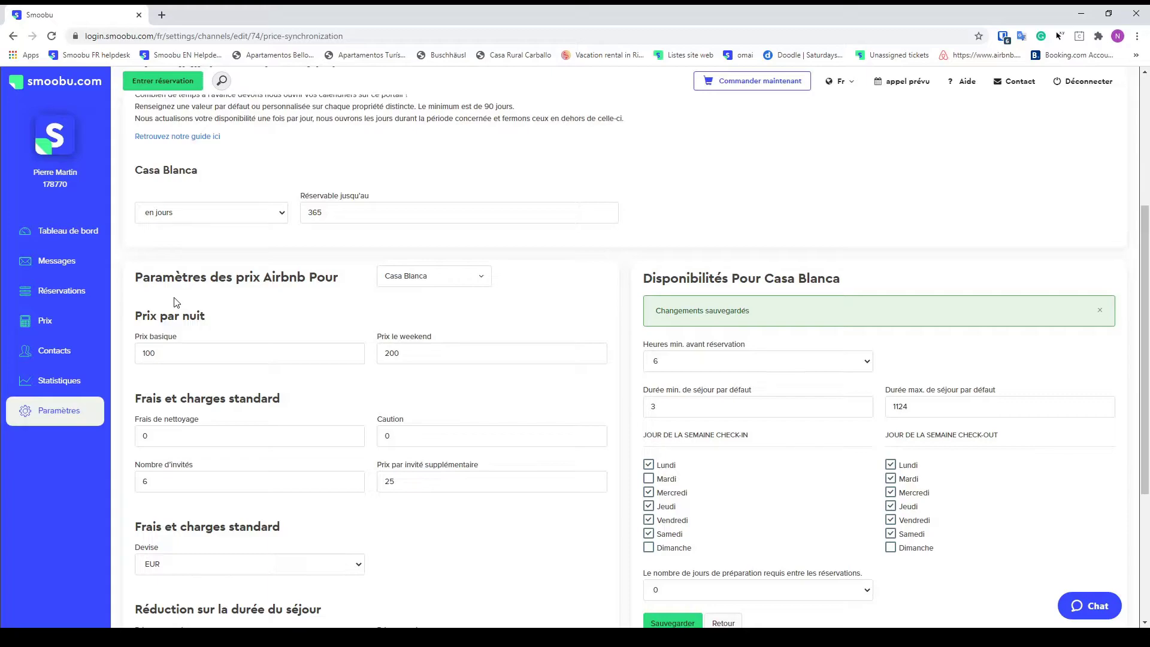
double_click(196, 430)
text(5)
double_click(413, 444)
text(200)
In the Prix calendar, review the Airbnb nightly prices and choose Paramètres > Importer prix
click(58, 323)
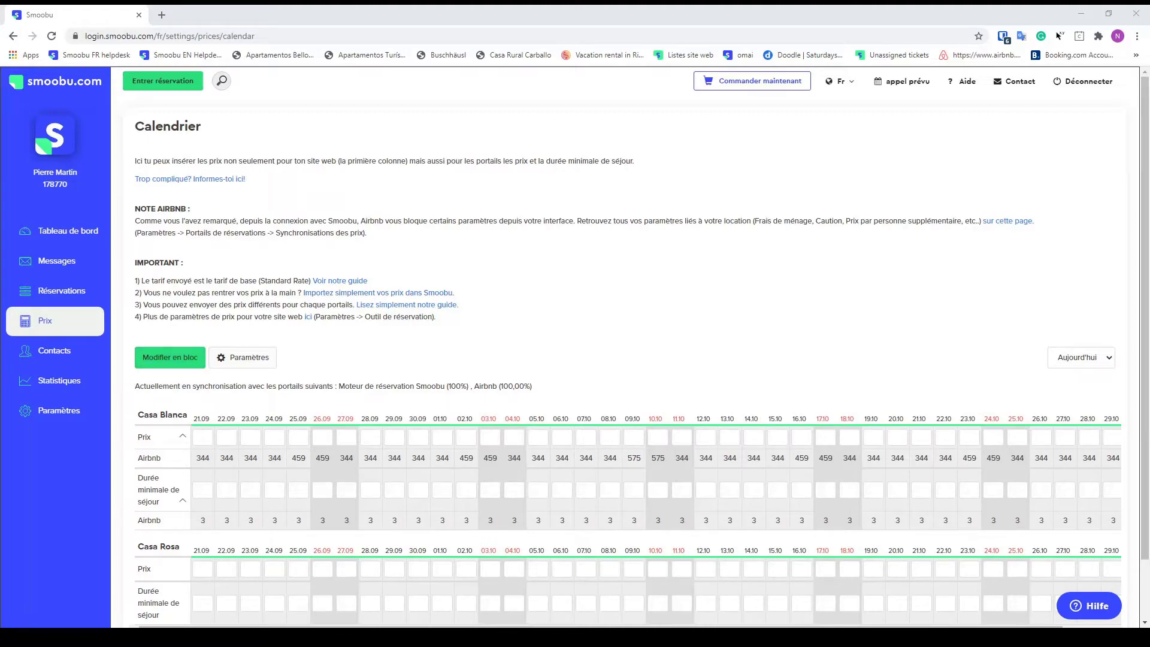
drag(195, 458, 621, 460)
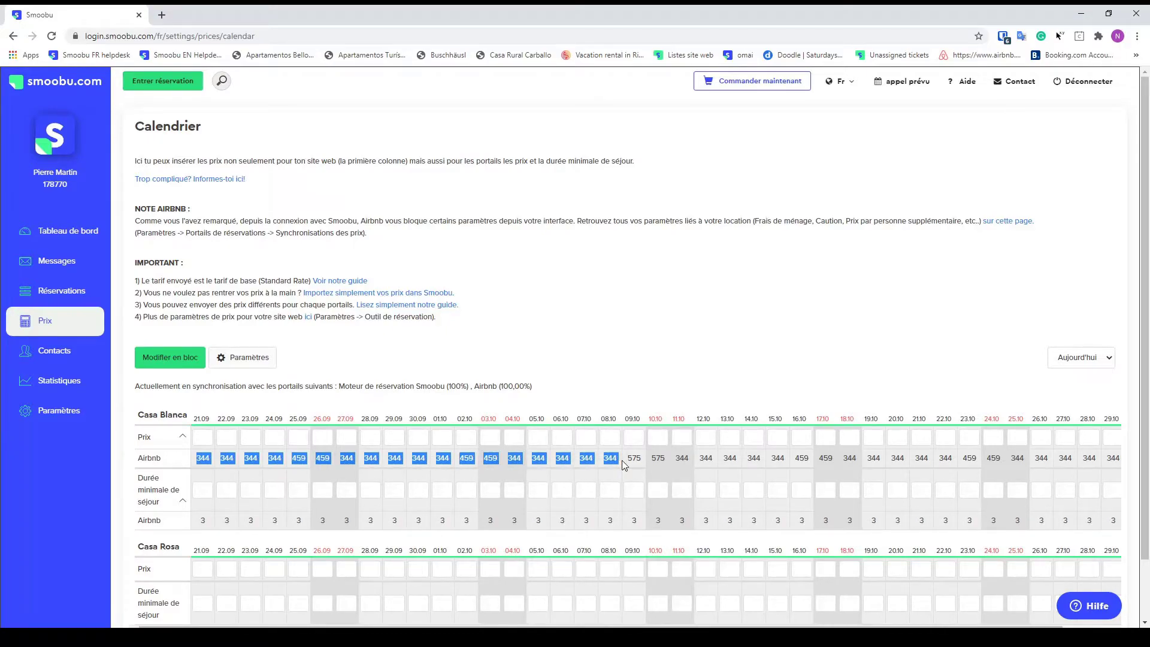
click(637, 331)
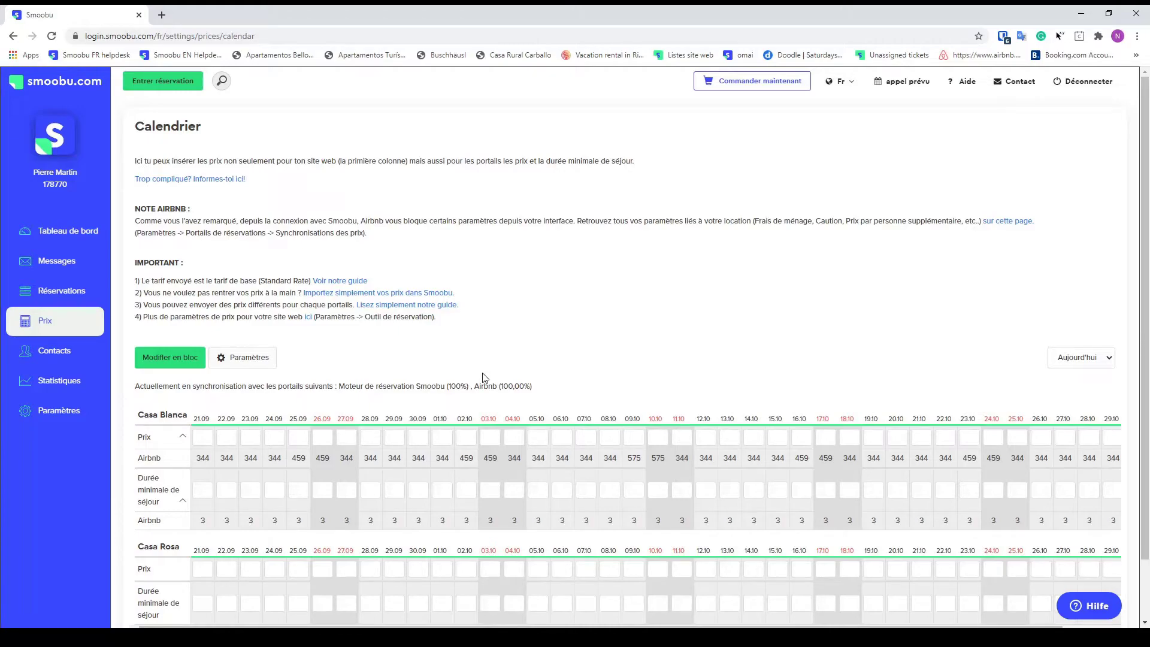
click(273, 364)
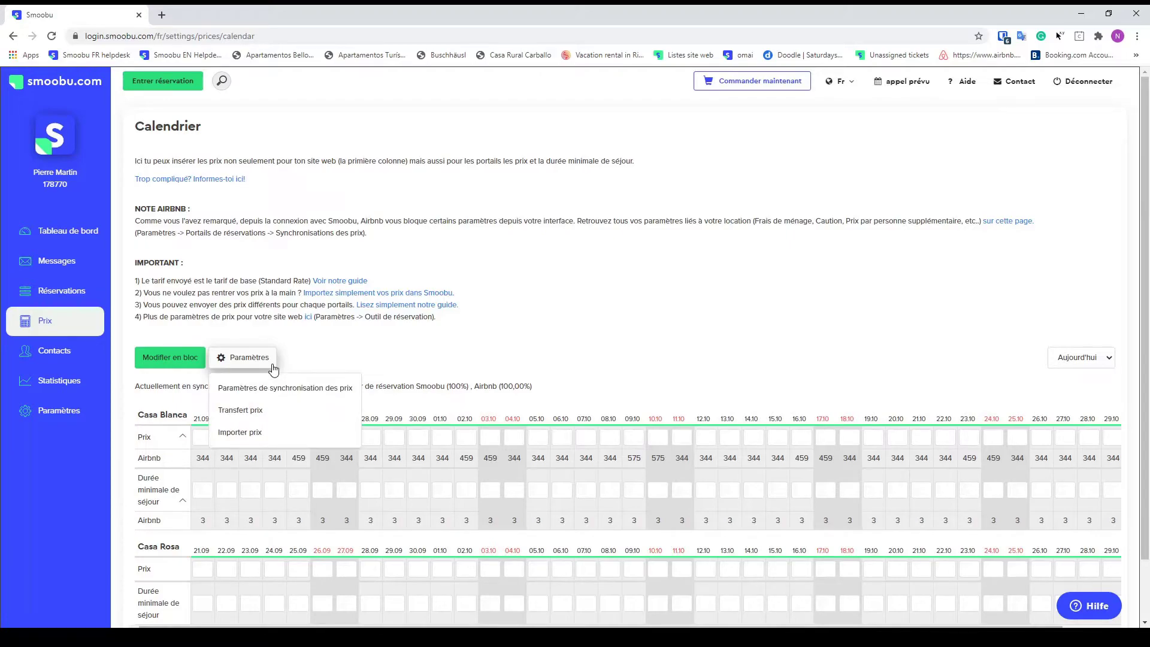
click(257, 433)
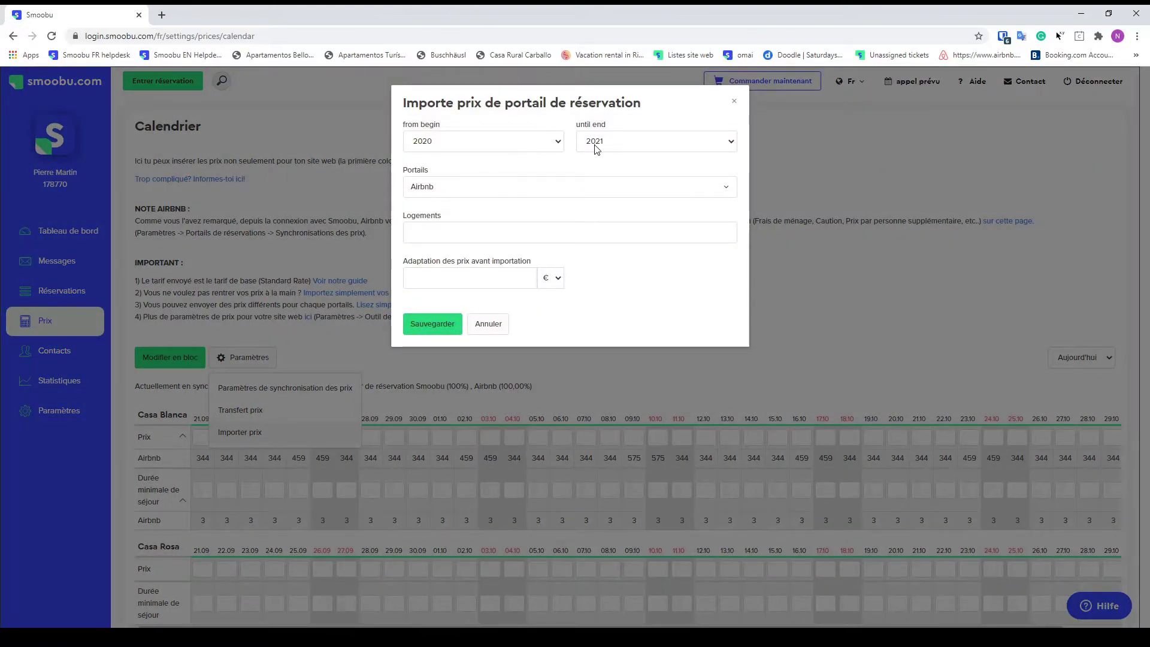
Set the Airbnb import end year to 2022, add Casa Blanca under Logements, and save
key(Down)
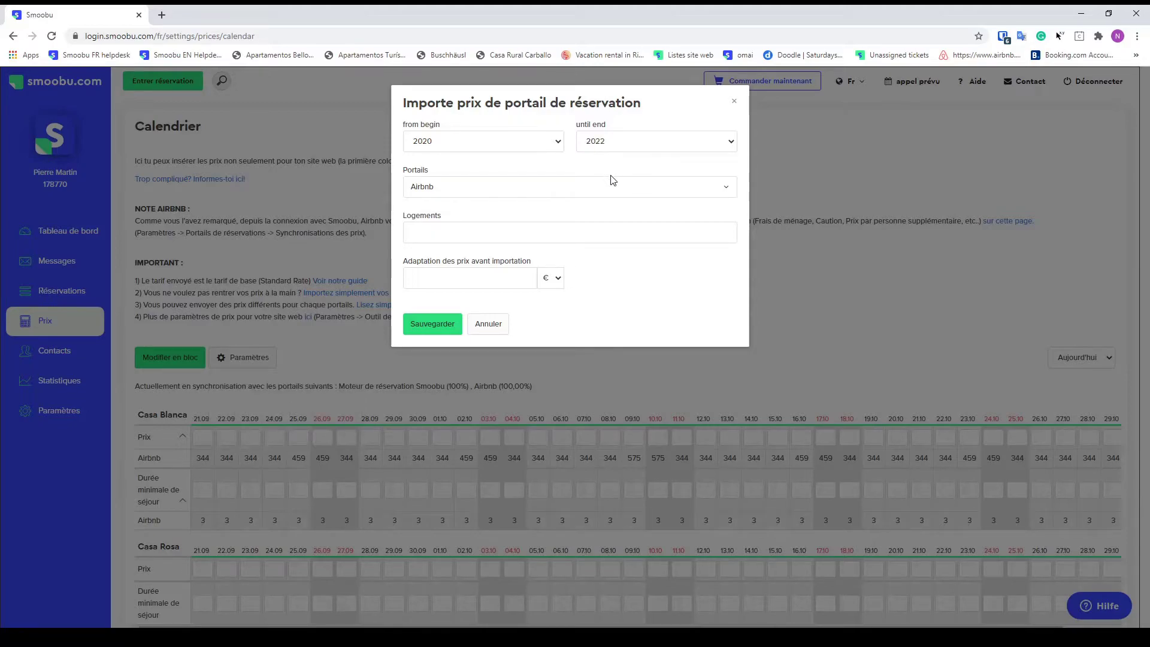
click(442, 235)
click(442, 257)
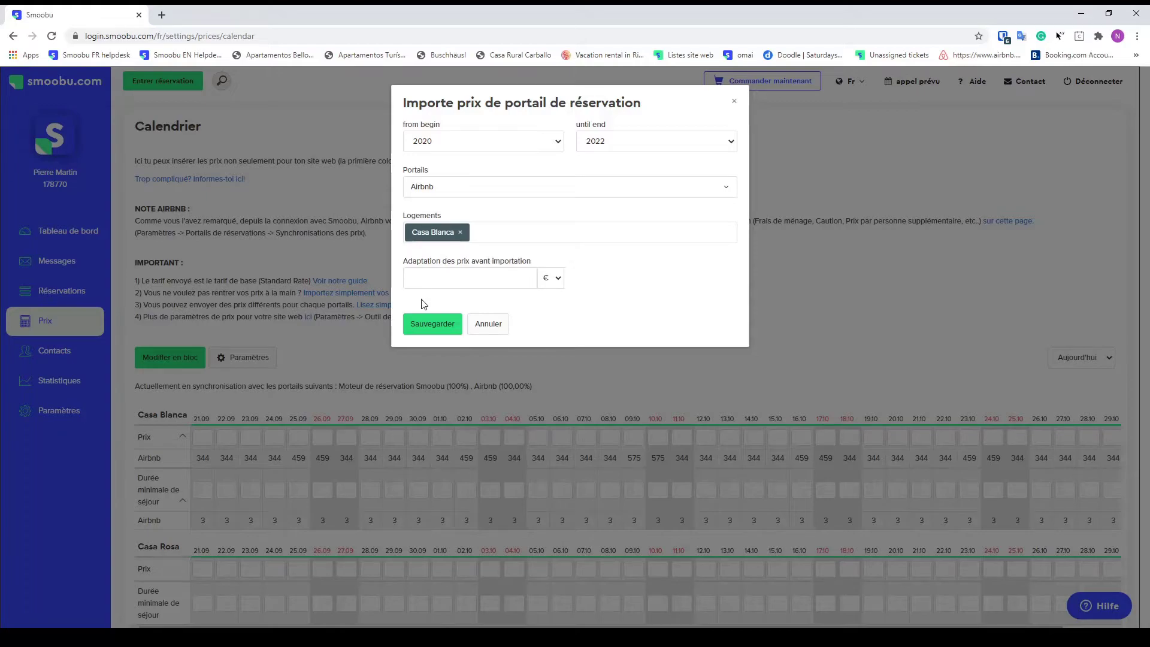
click(422, 334)
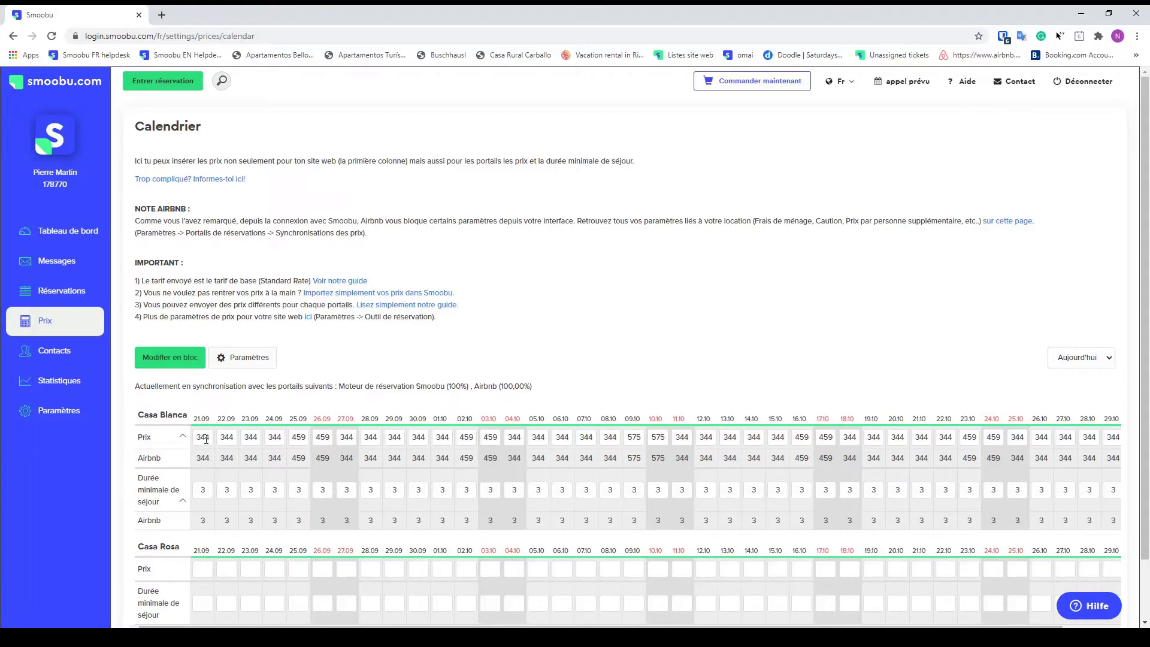
double_click(204, 438)
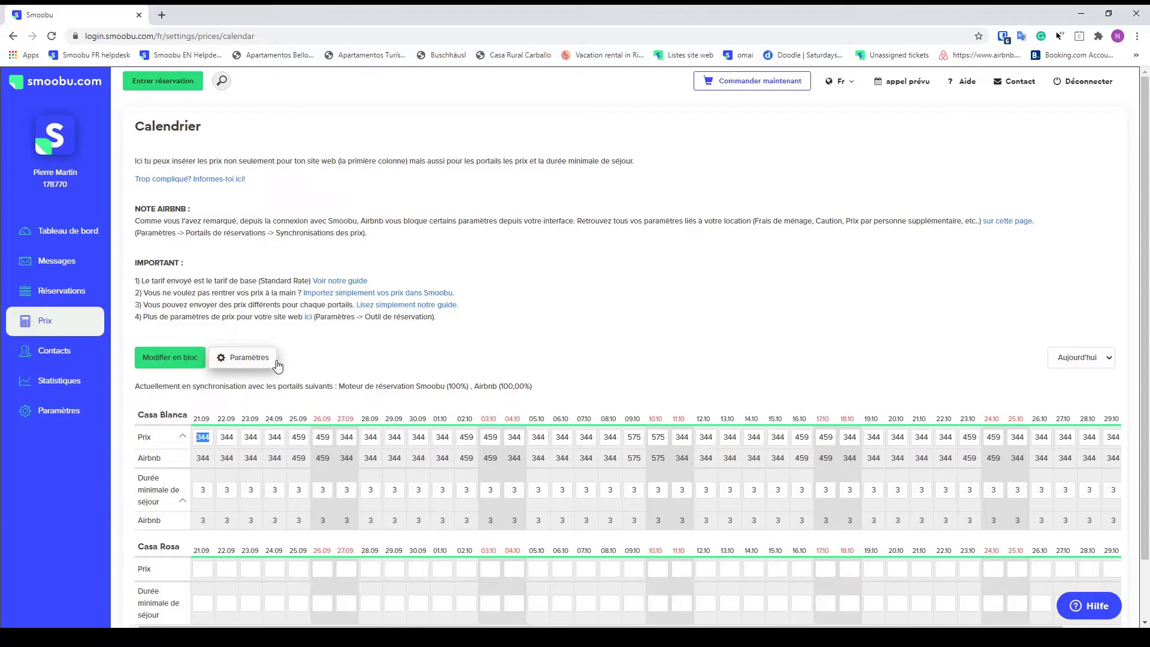
Change the Airbnb price difference from 0,00 to 15 in price synchronisation settings and save
click(241, 361)
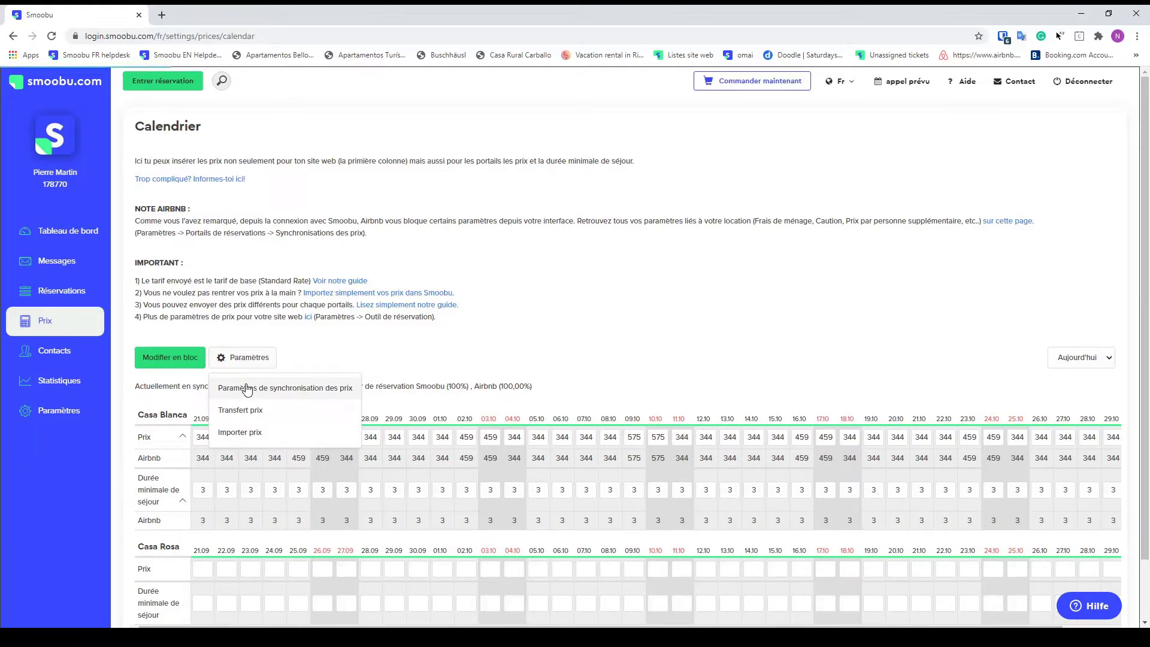
click(247, 390)
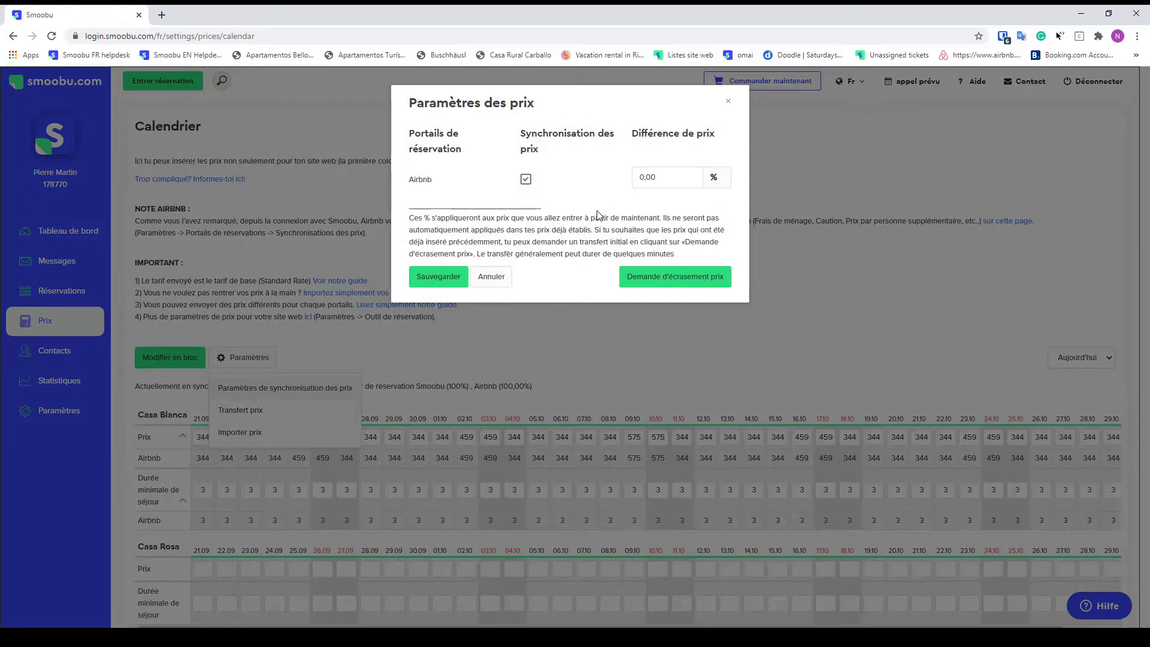
double_click(646, 177)
text(15)
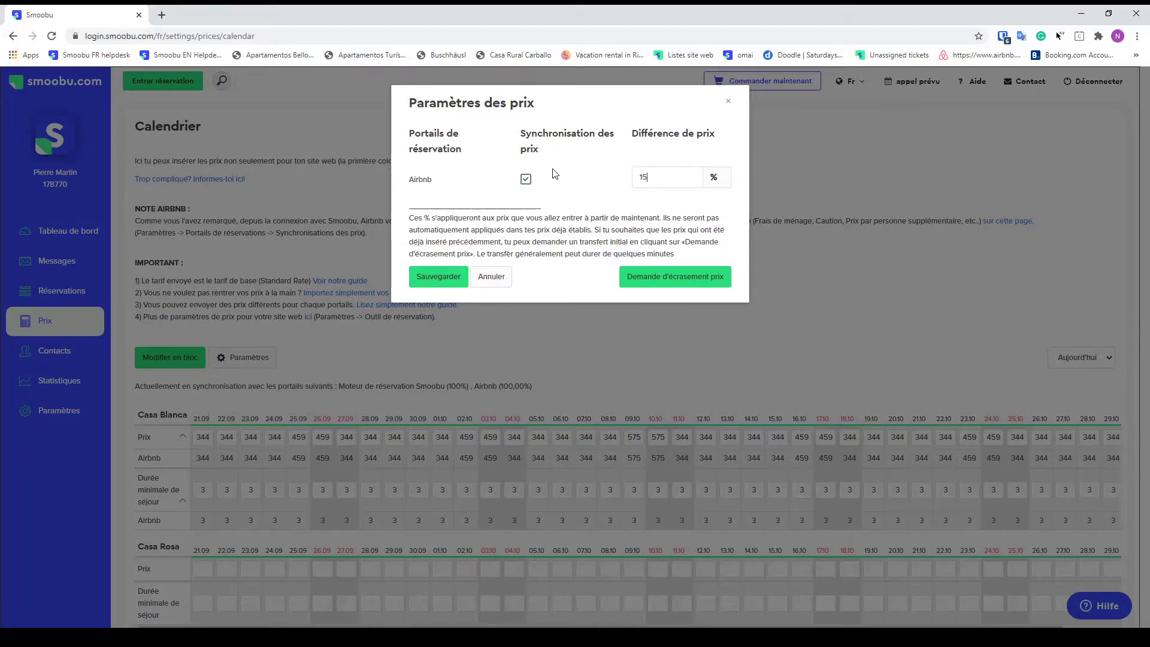
click(444, 278)
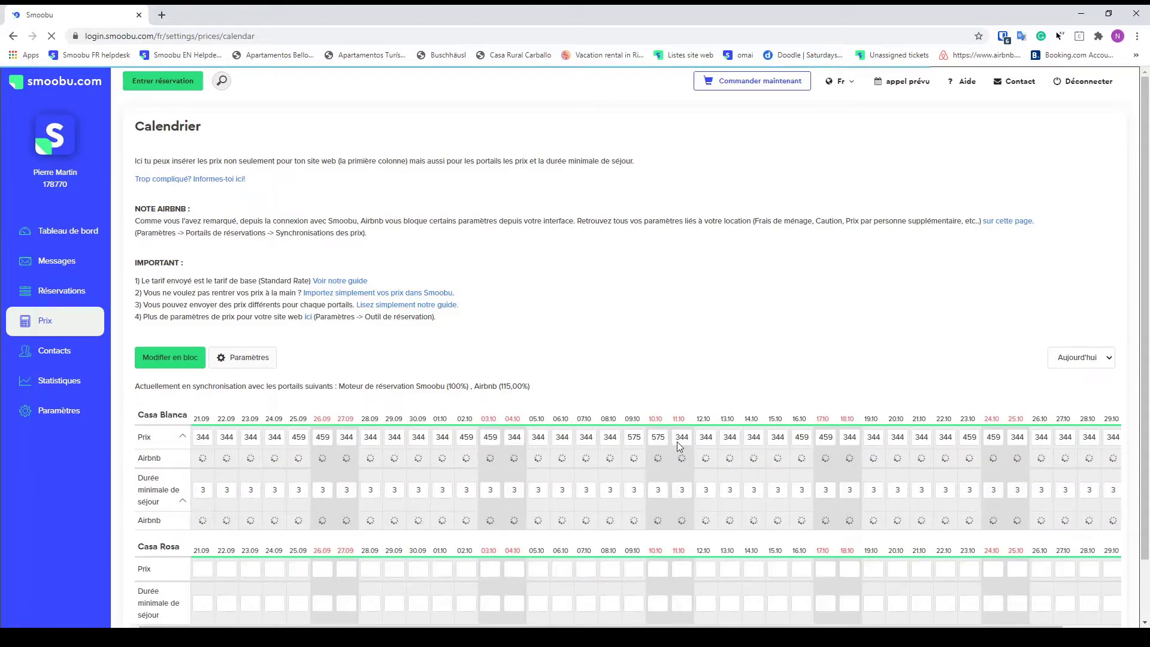
Highlight the Airbnb (115,00%) rate and reopen the price synchronisation settings
drag(531, 387, 481, 387)
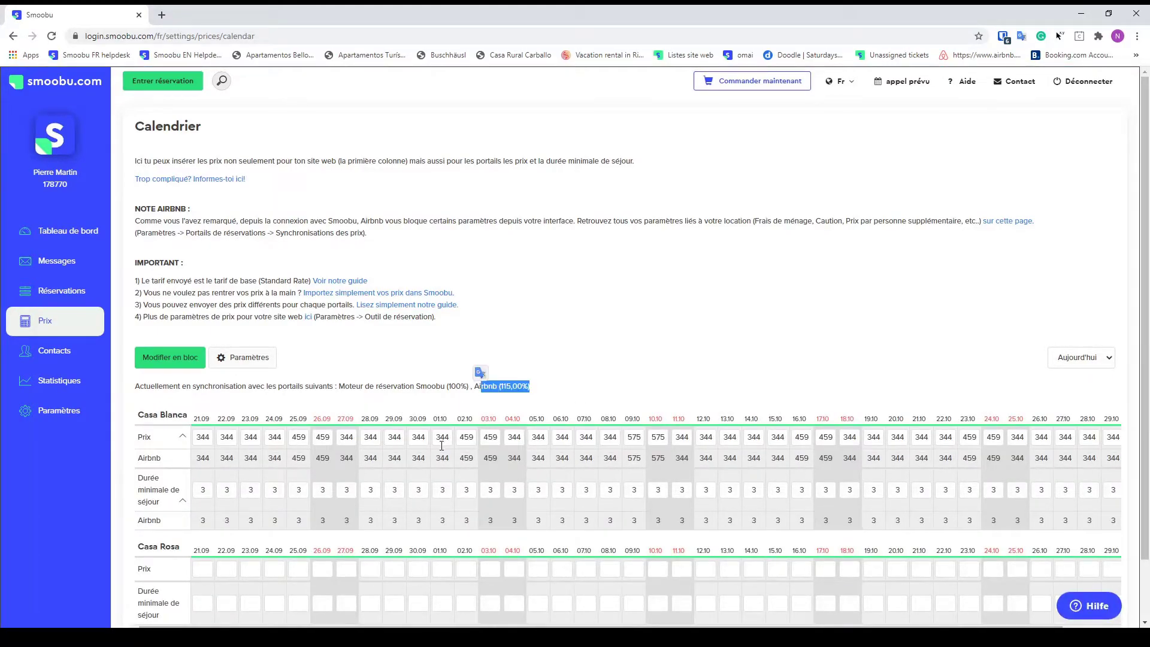
click(250, 359)
click(276, 389)
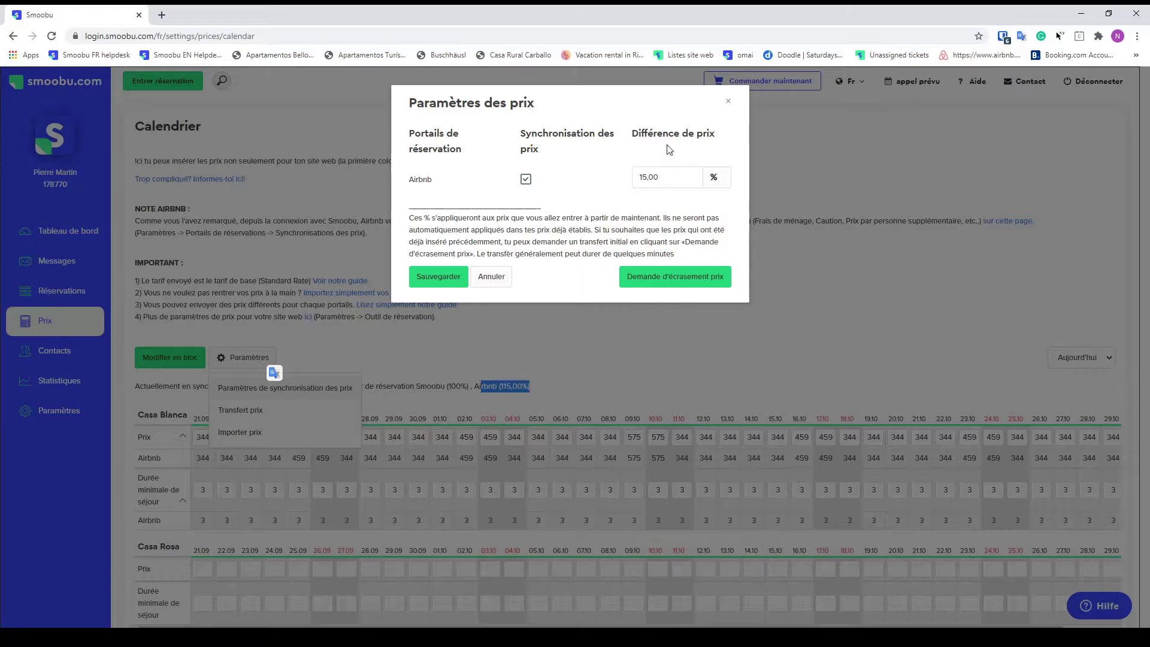
Close the Paramètres des prix dialog, leaving the Airbnb difference at 15,00 %
click(728, 102)
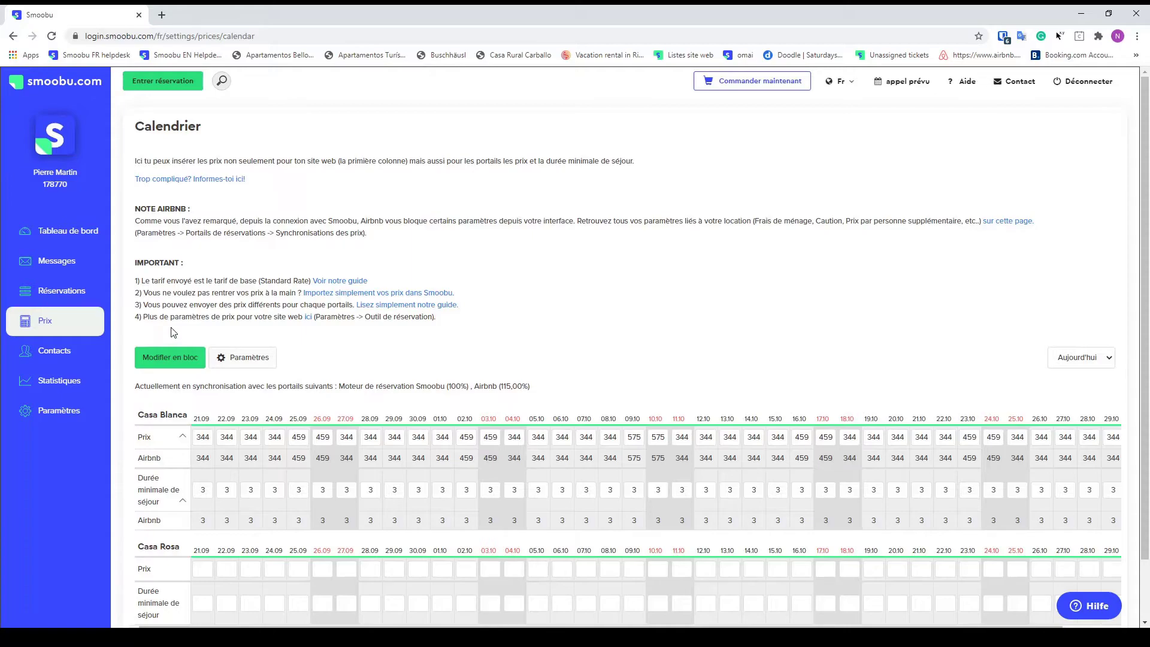
In the bulk price editor, set the period end date to 31.12.20
click(177, 355)
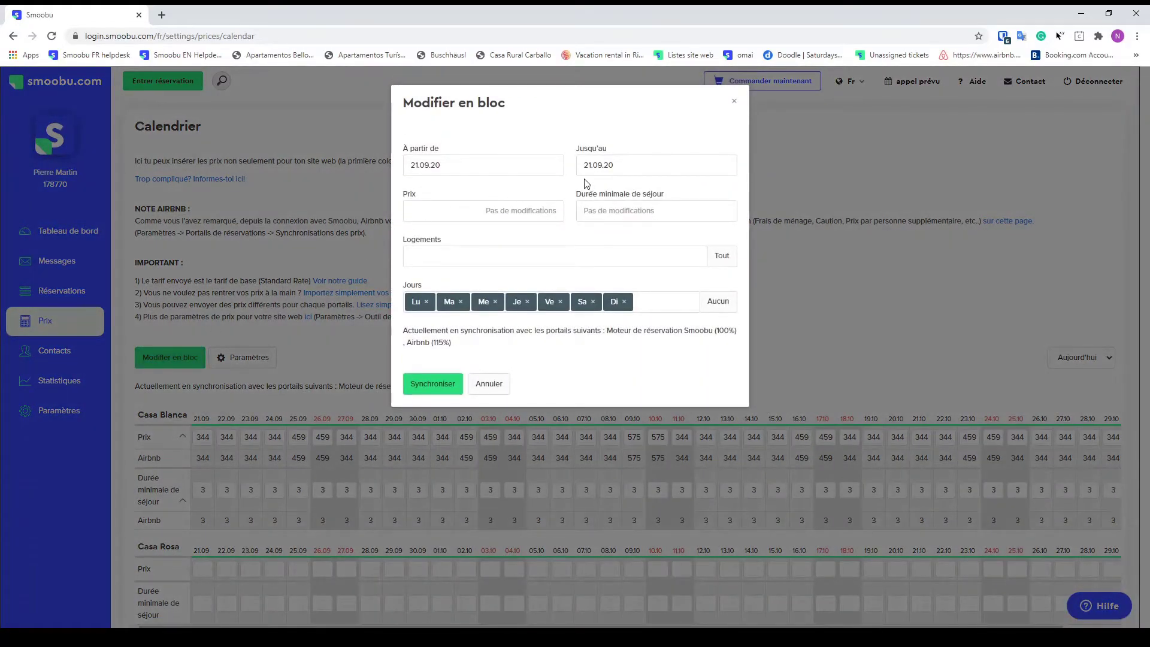
click(637, 164)
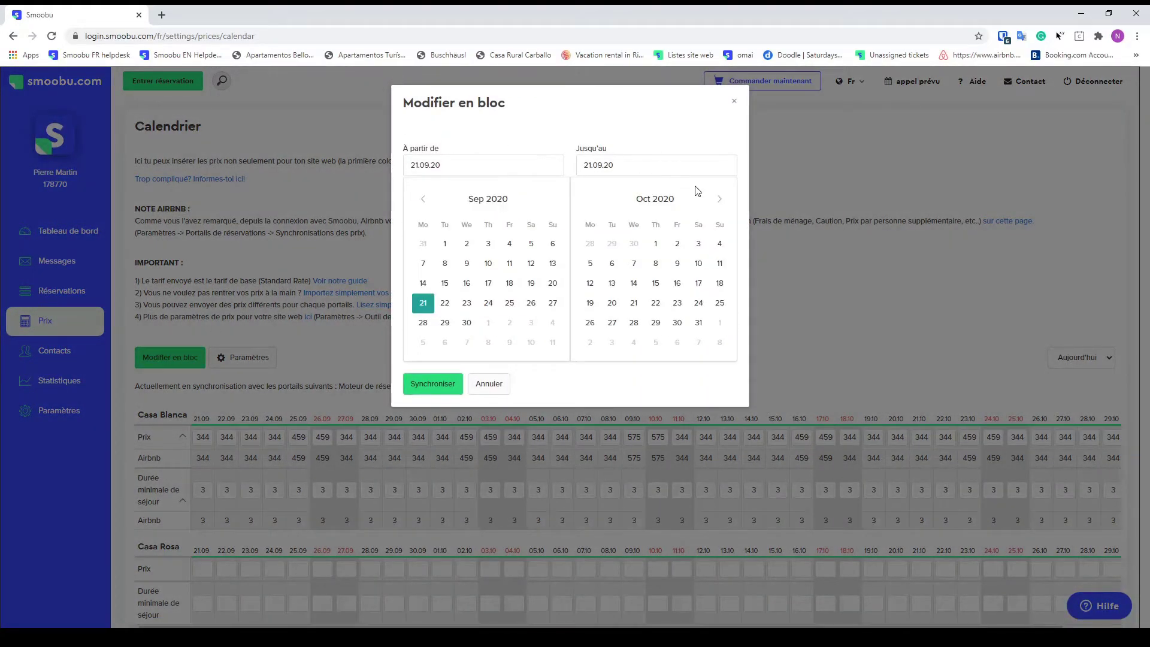
click(719, 200)
click(719, 201)
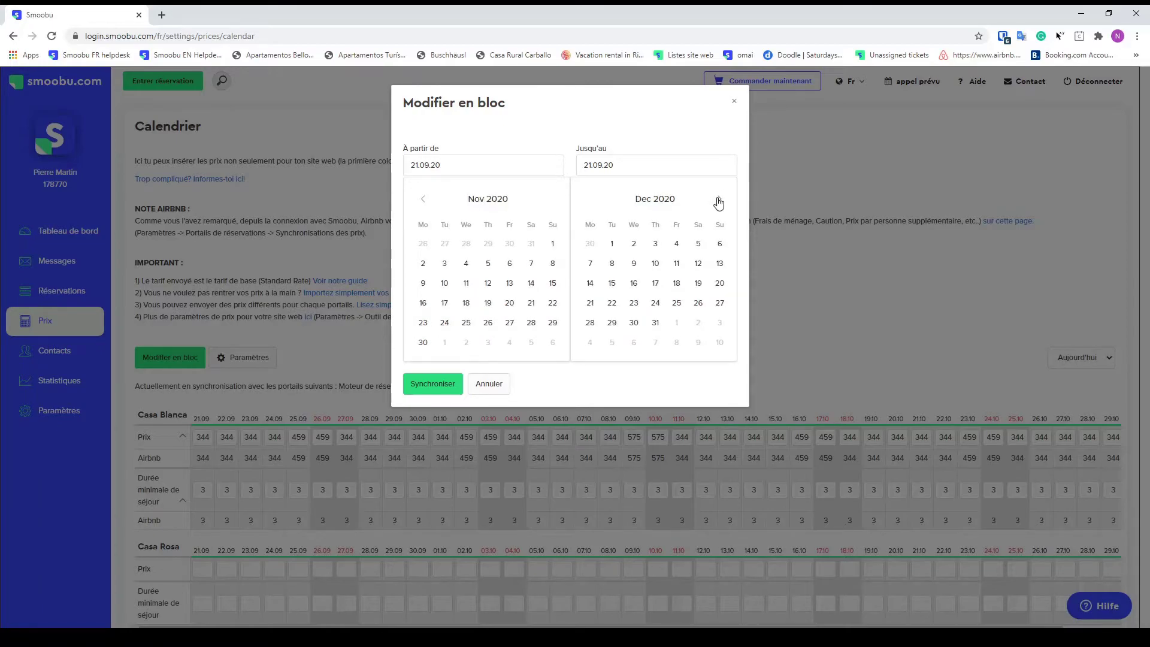
click(658, 324)
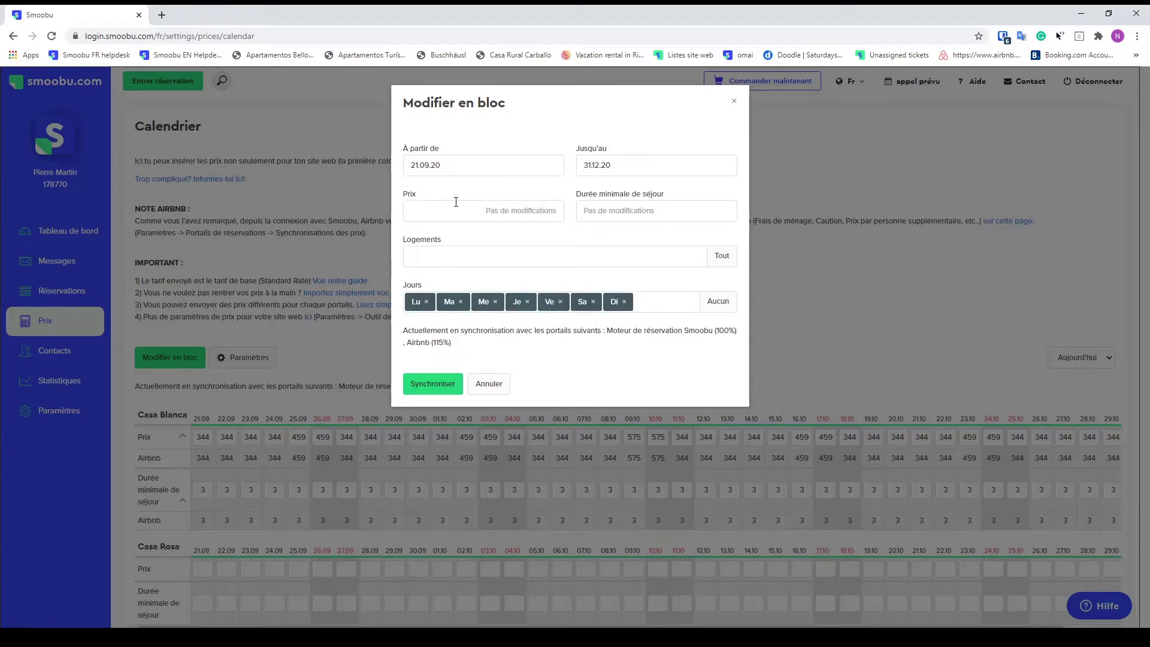
Set price 100 and 2-night minimum for Casa Blanca, excluding Fridays and Saturdays, and synchronise
text(100)
text(2)
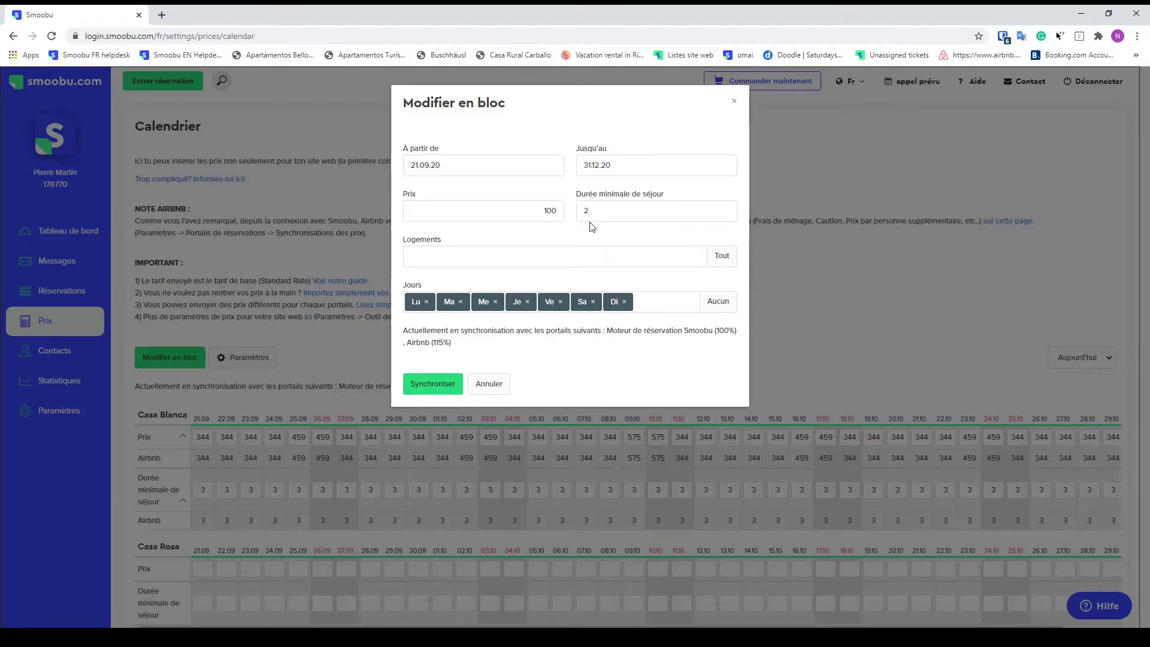
double_click(436, 241)
click(472, 261)
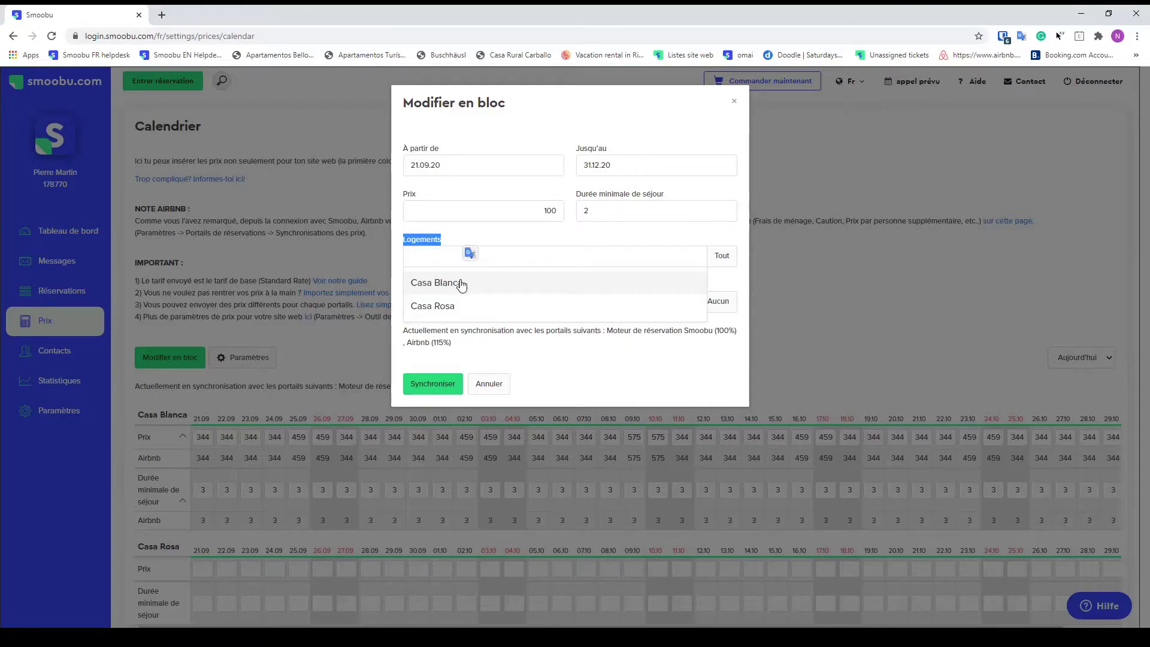
click(461, 284)
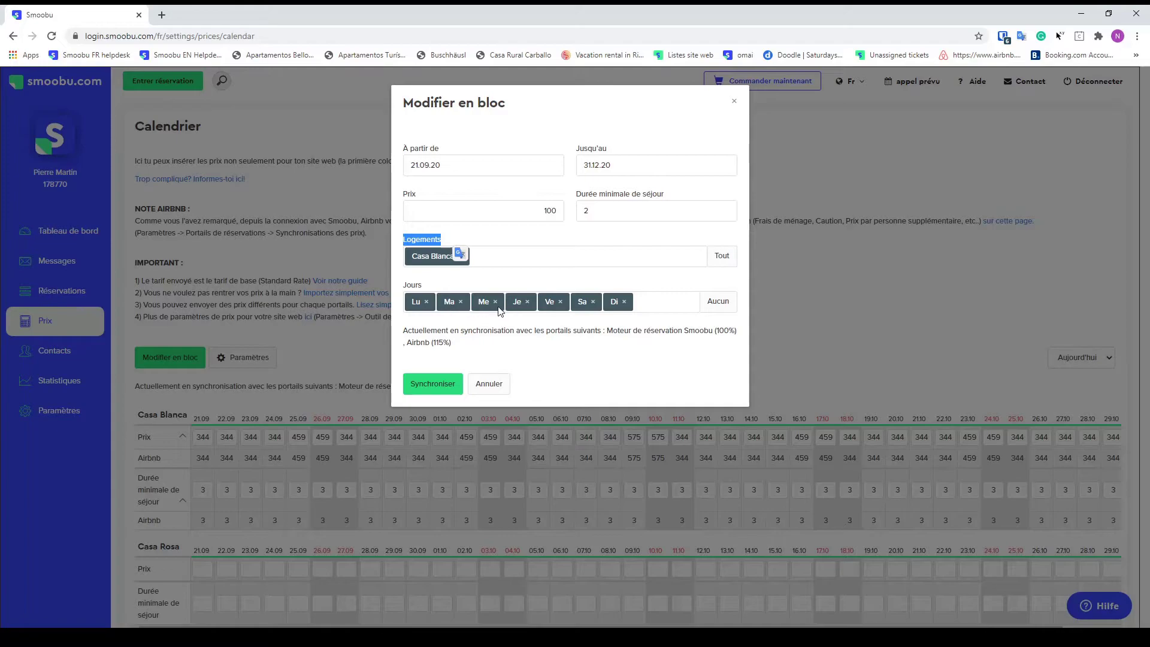
click(560, 302)
click(560, 302)
click(580, 301)
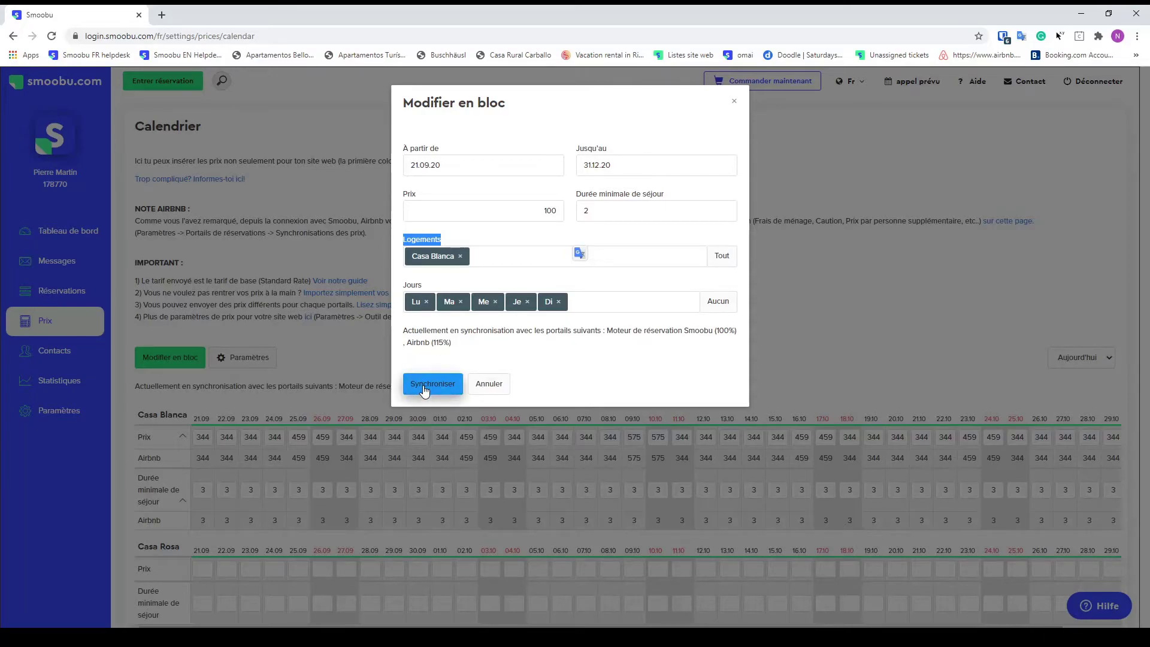
double_click(553, 209)
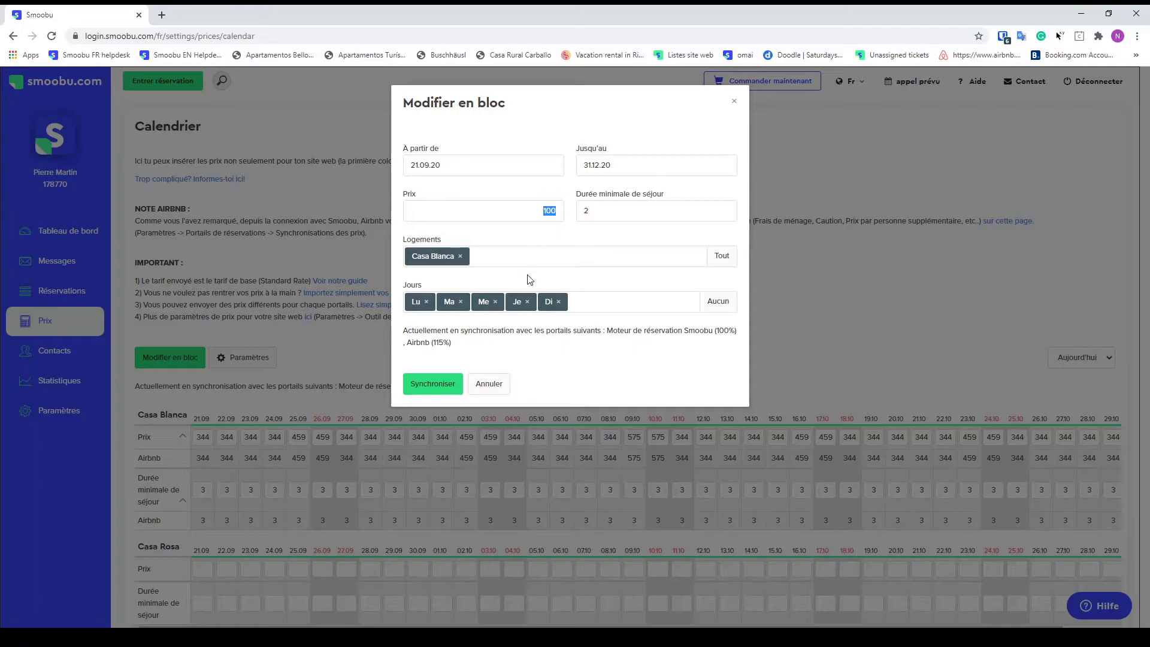
drag(451, 342, 426, 342)
click(432, 383)
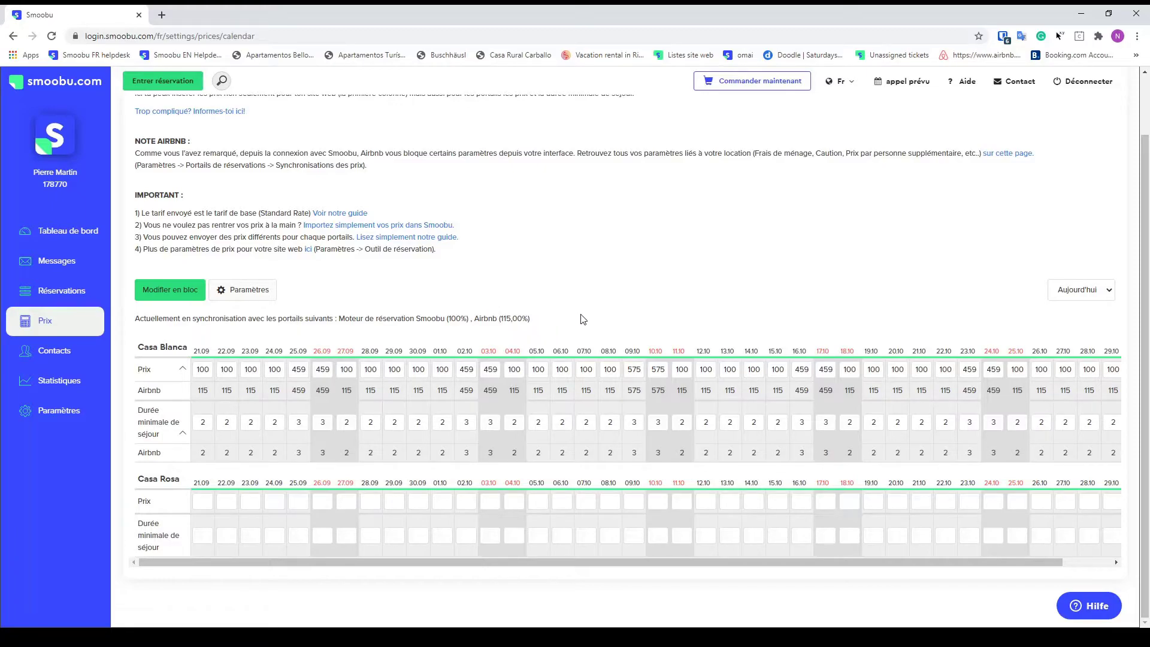
double_click(210, 393)
click(227, 369)
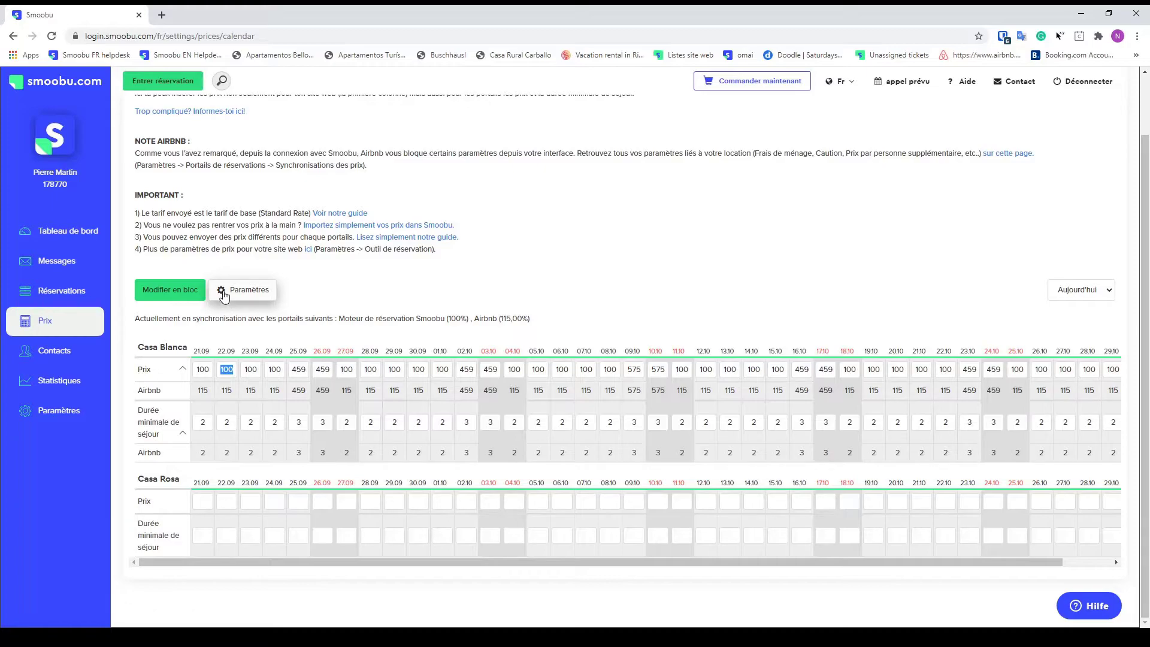
In the bulk price editor, set end date 31.12.20, price 130 and a 2-night minimum
click(180, 290)
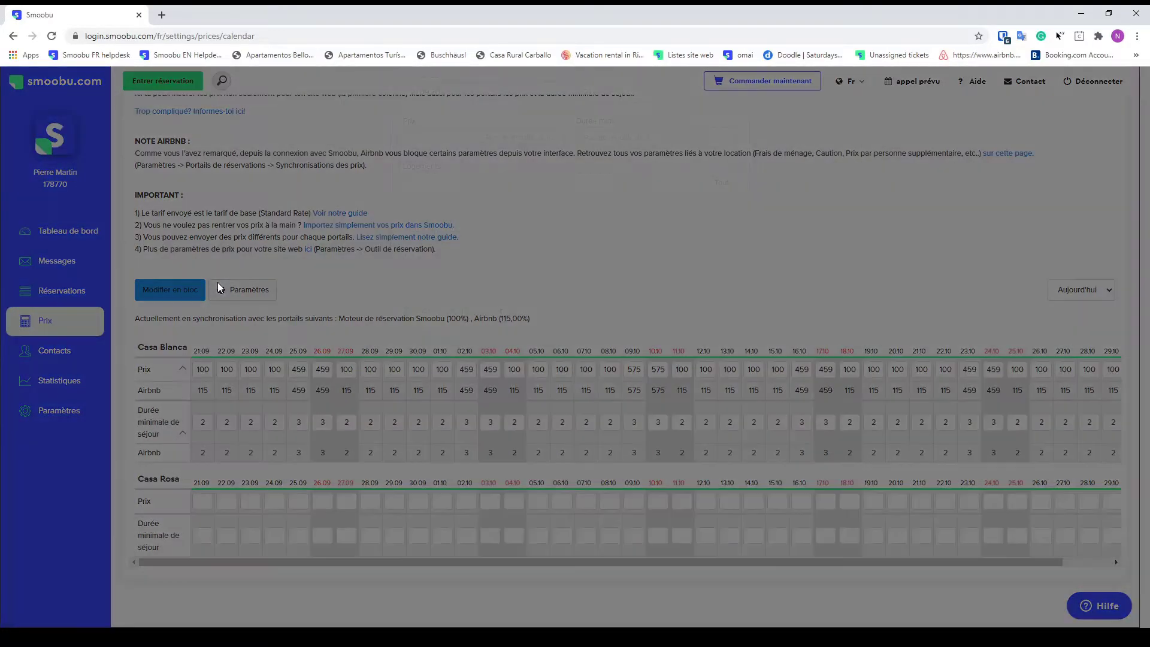
click(630, 171)
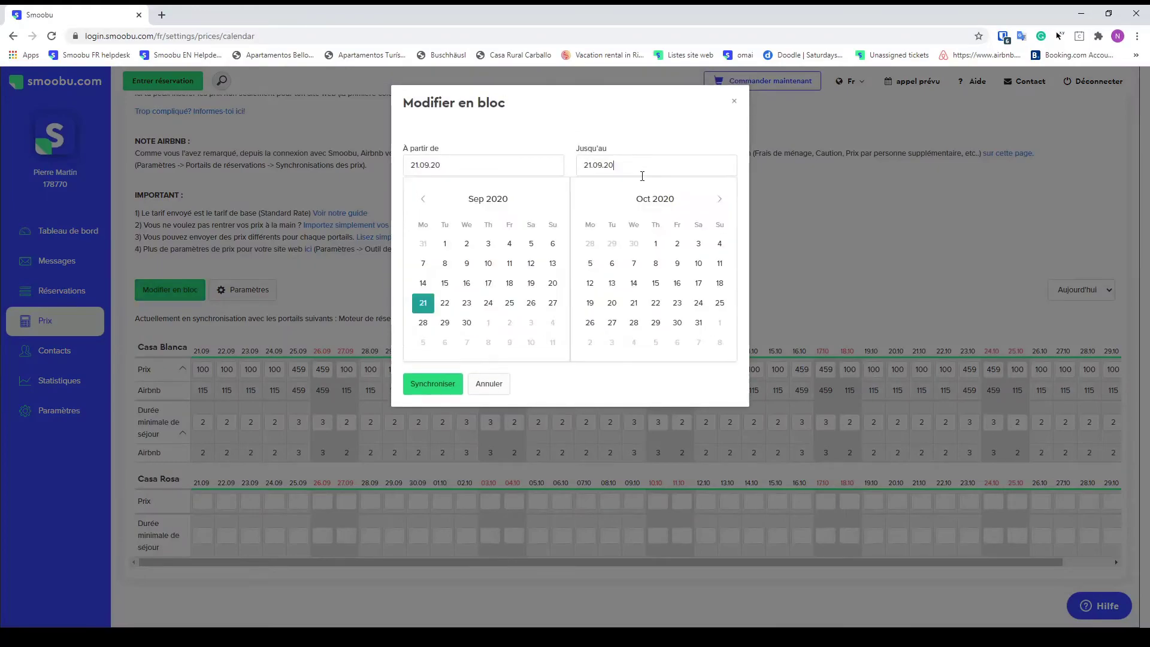
click(727, 199)
click(728, 199)
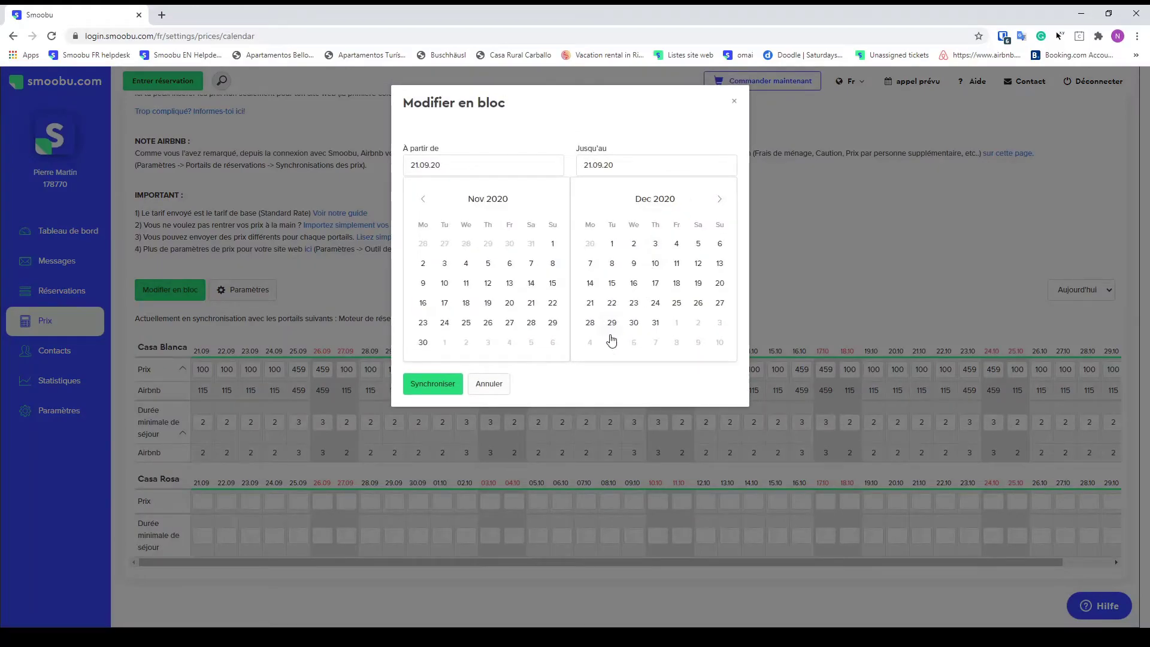
click(655, 323)
click(523, 209)
text(130)
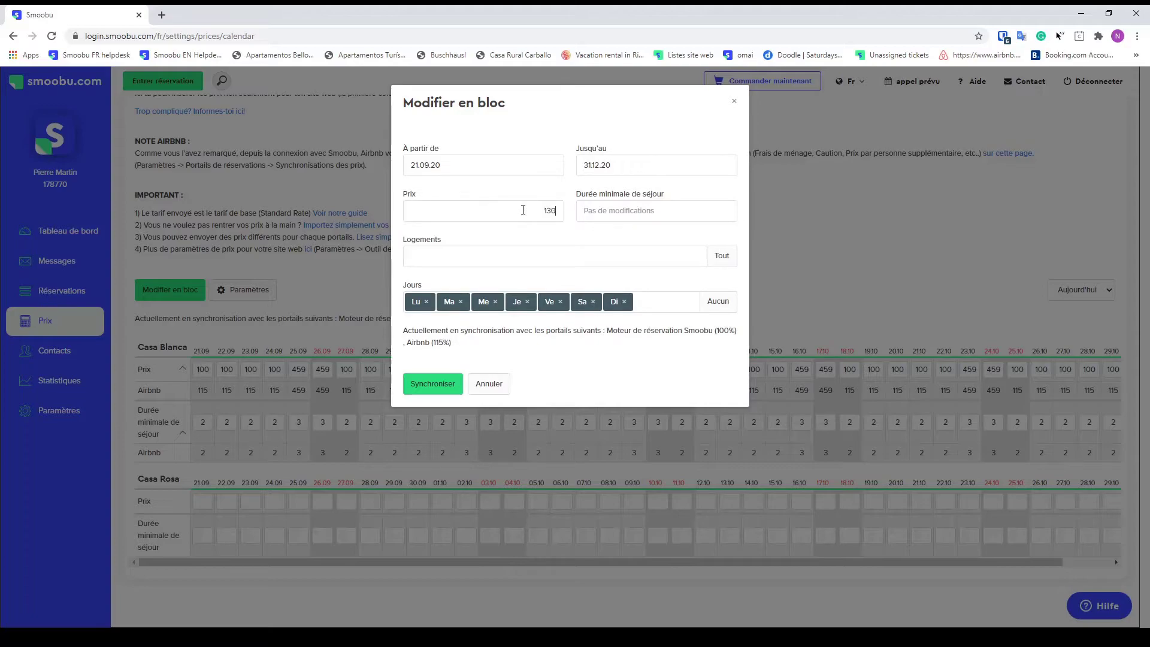
click(595, 207)
text(2)
Apply the change to Casa Blanca on Fridays and Saturdays only, and synchronise
click(500, 262)
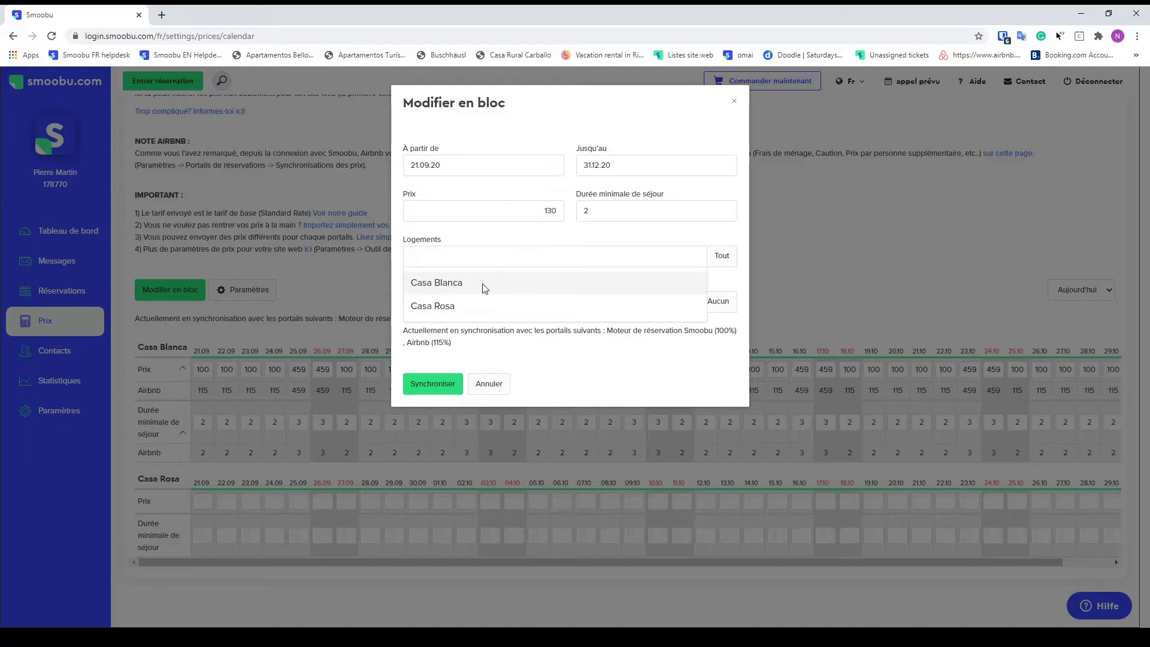
click(483, 286)
click(427, 302)
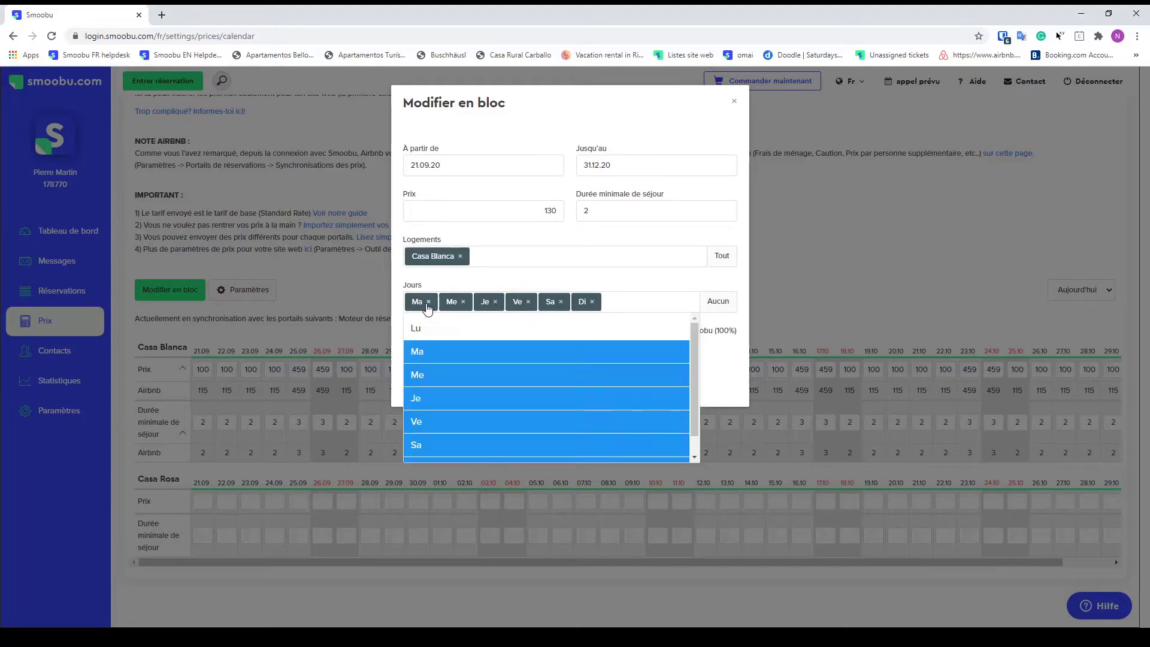
click(428, 302)
click(428, 302)
click(427, 302)
click(491, 301)
click(501, 289)
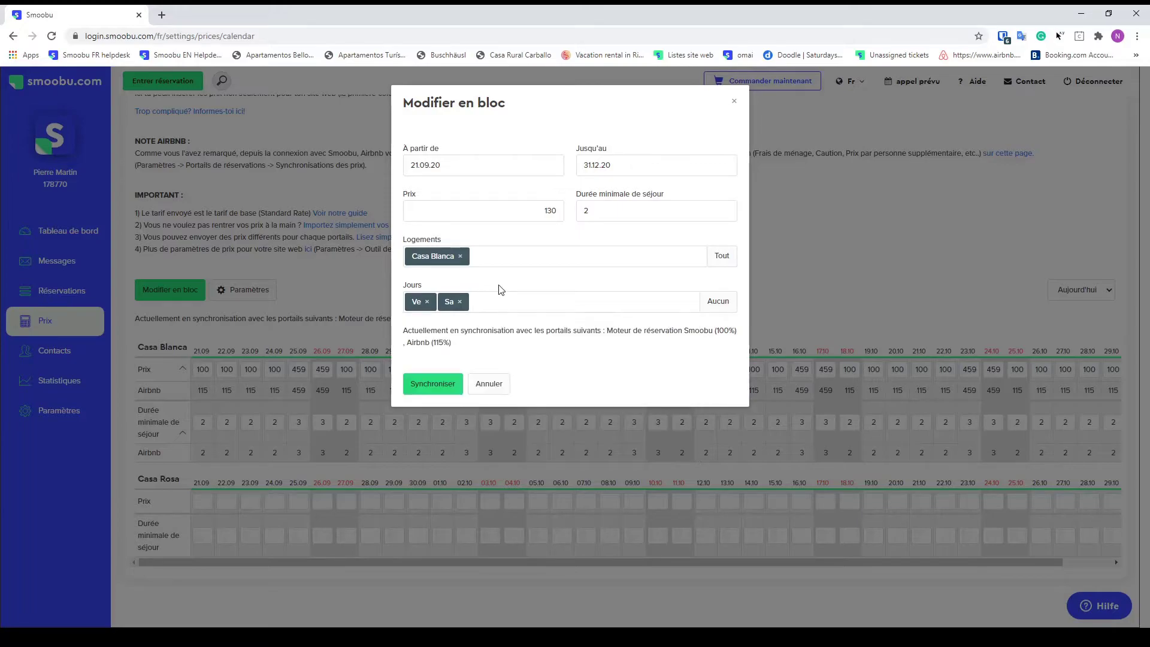
click(435, 381)
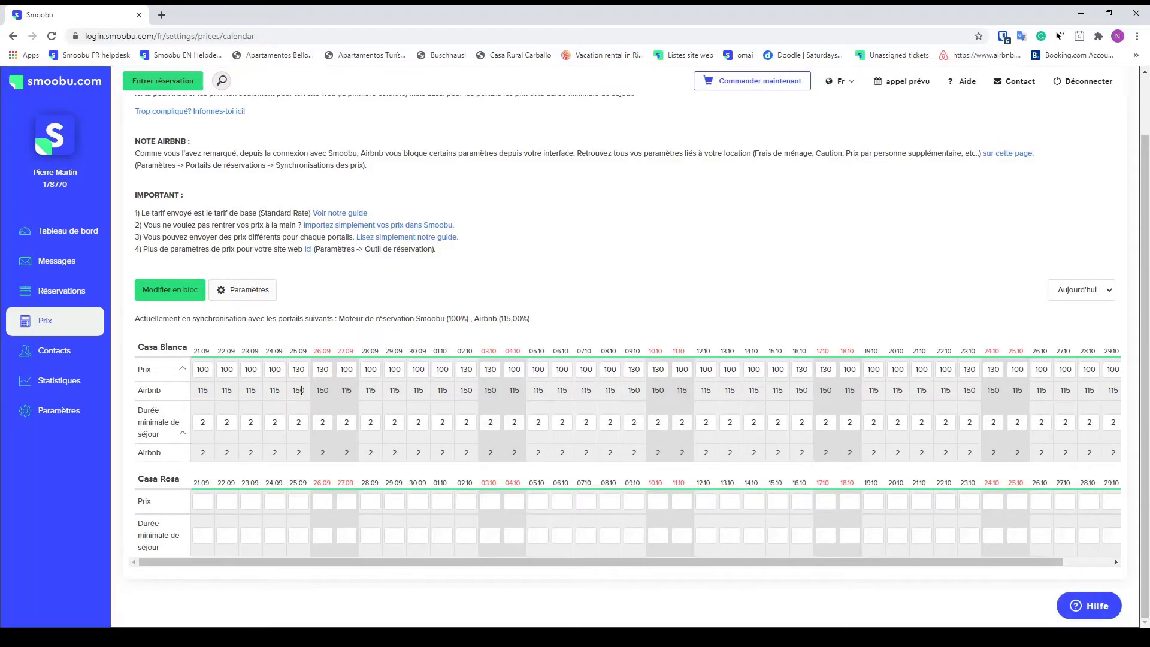
Highlight the 150 Airbnb weekend rates and the Airbnb (115,00%) sync markup
drag(206, 390, 329, 390)
drag(498, 318, 532, 319)
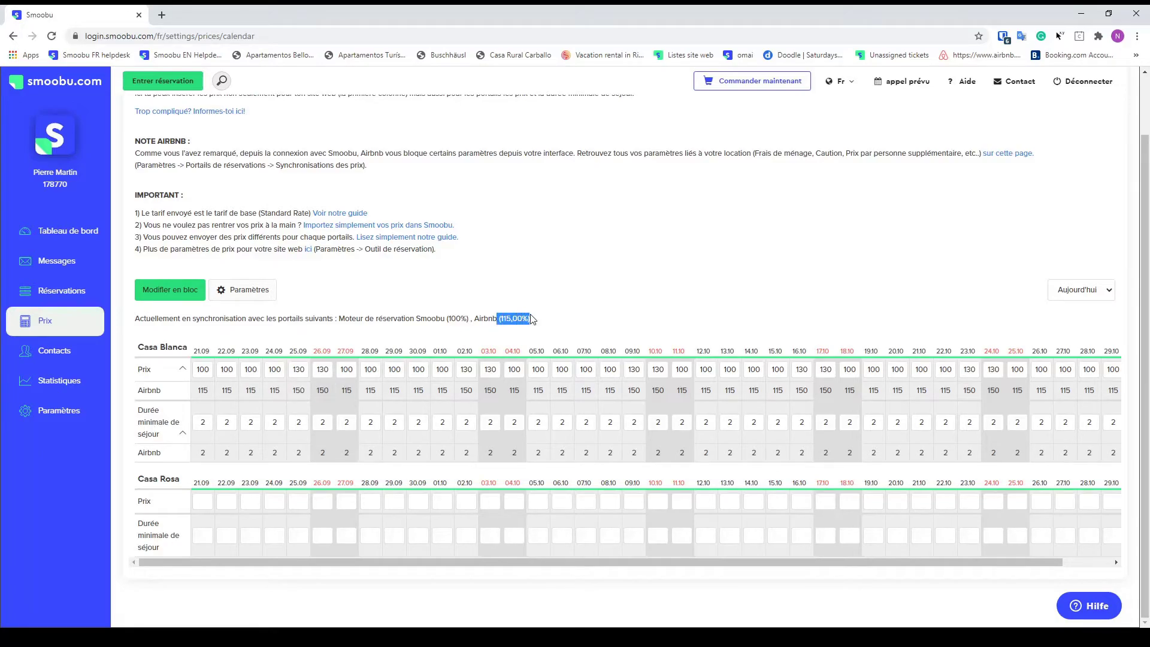
click(571, 324)
drag(310, 391, 333, 393)
In the bulk price editor, set the period end date to 31.12.20
click(169, 289)
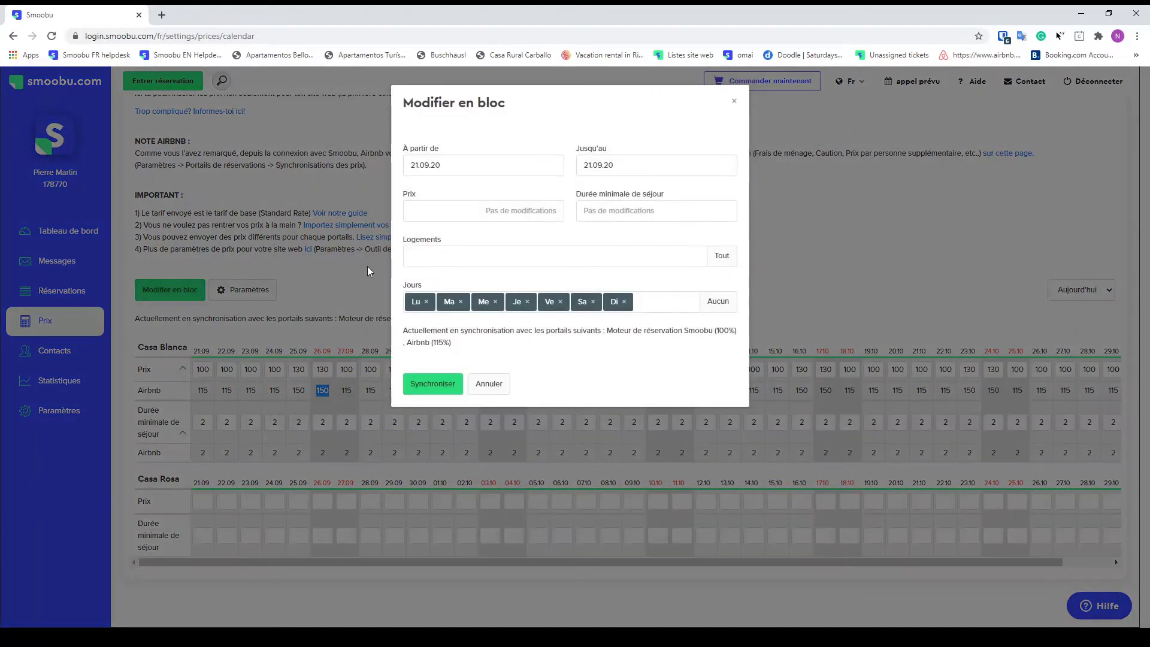
click(590, 163)
click(718, 203)
click(718, 204)
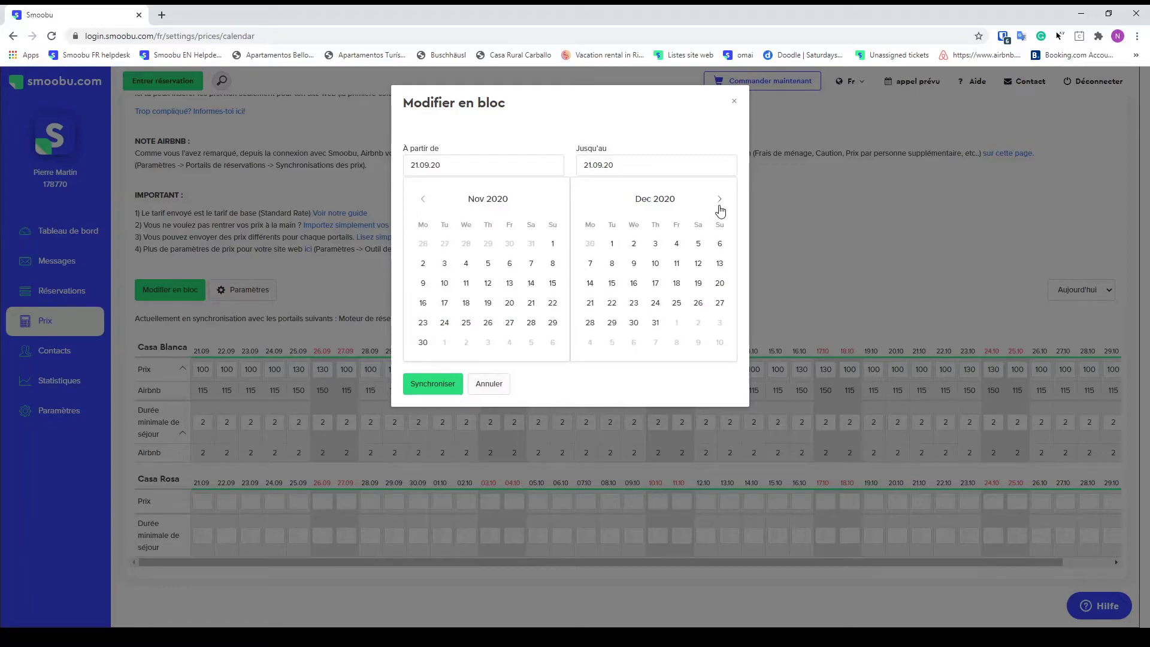
click(656, 322)
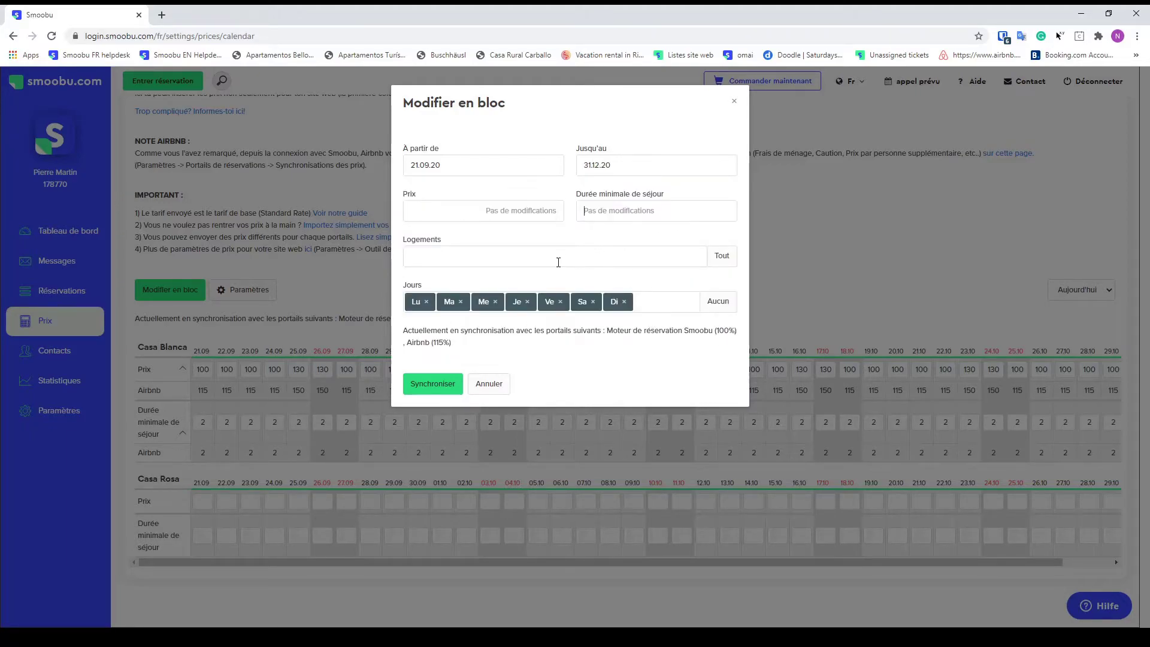
Keep only Fridays and Saturdays, set a 3-night minimum for Casa Blanca, and synchronise
click(427, 301)
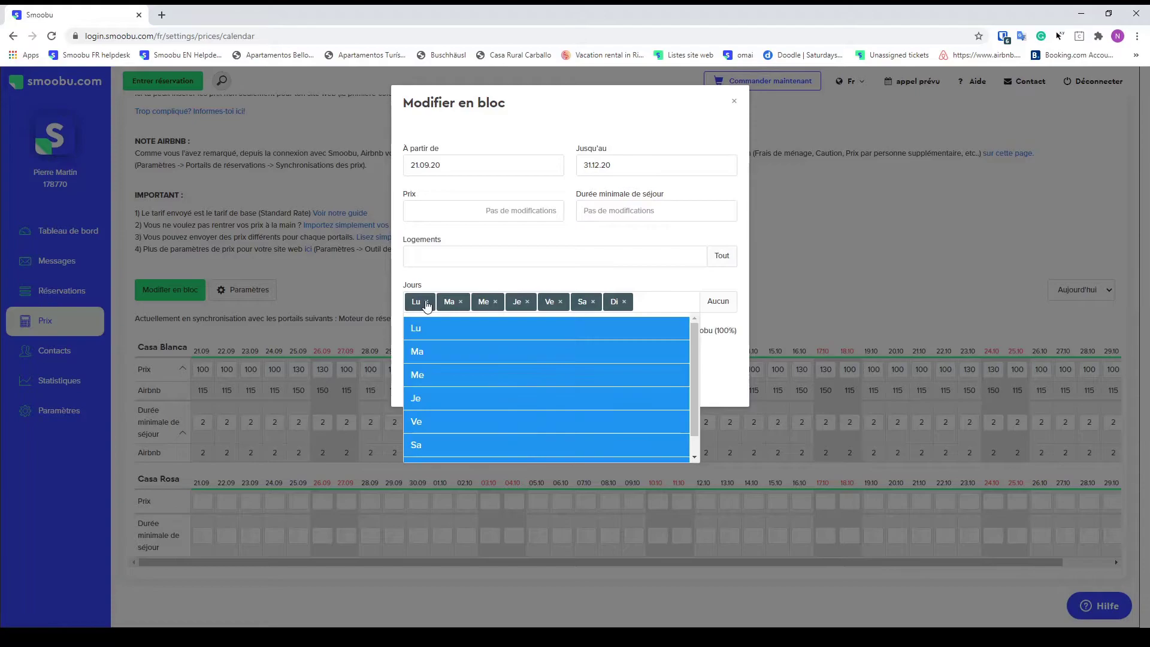
click(427, 302)
click(428, 302)
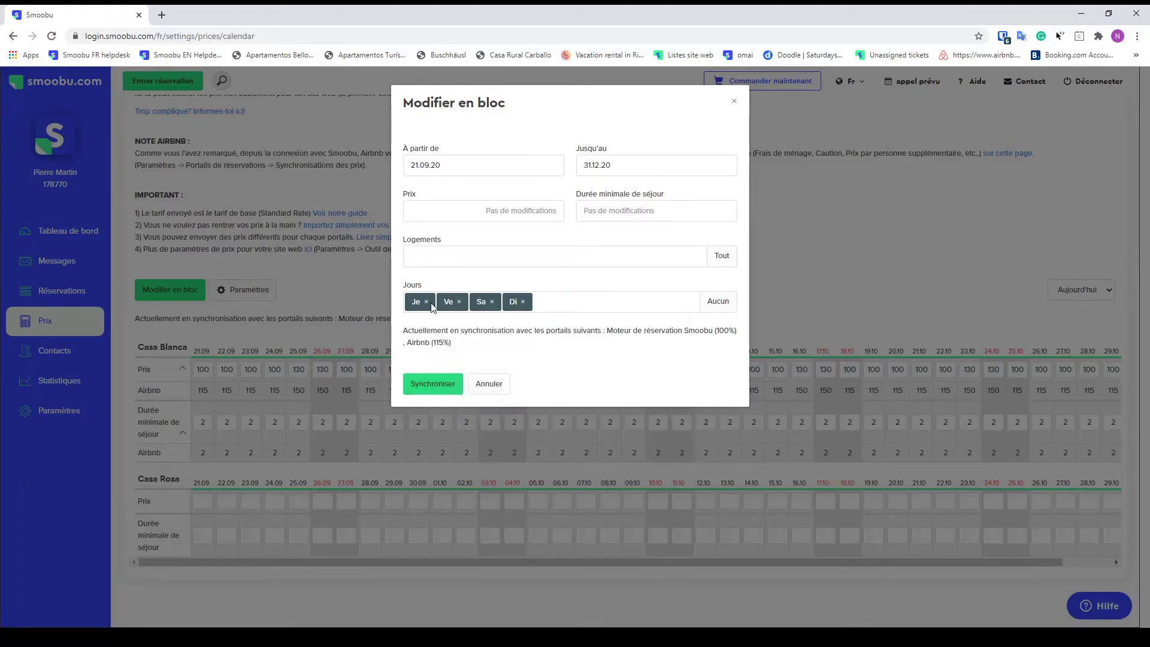
click(426, 301)
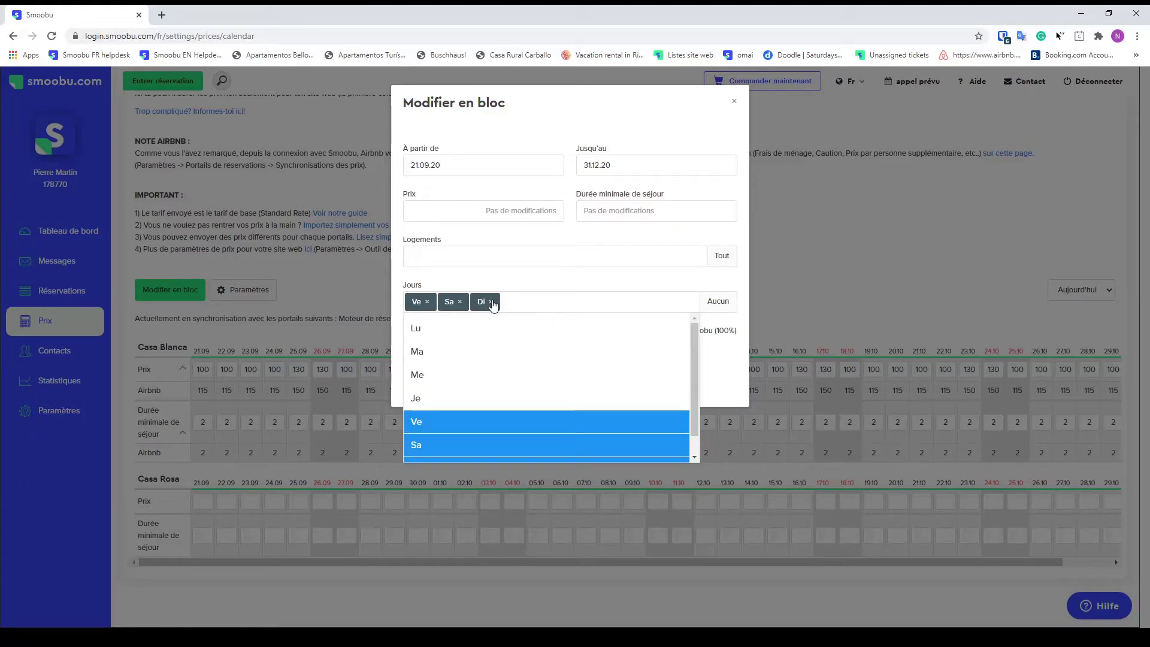
click(493, 301)
click(585, 230)
click(587, 210)
text(3)
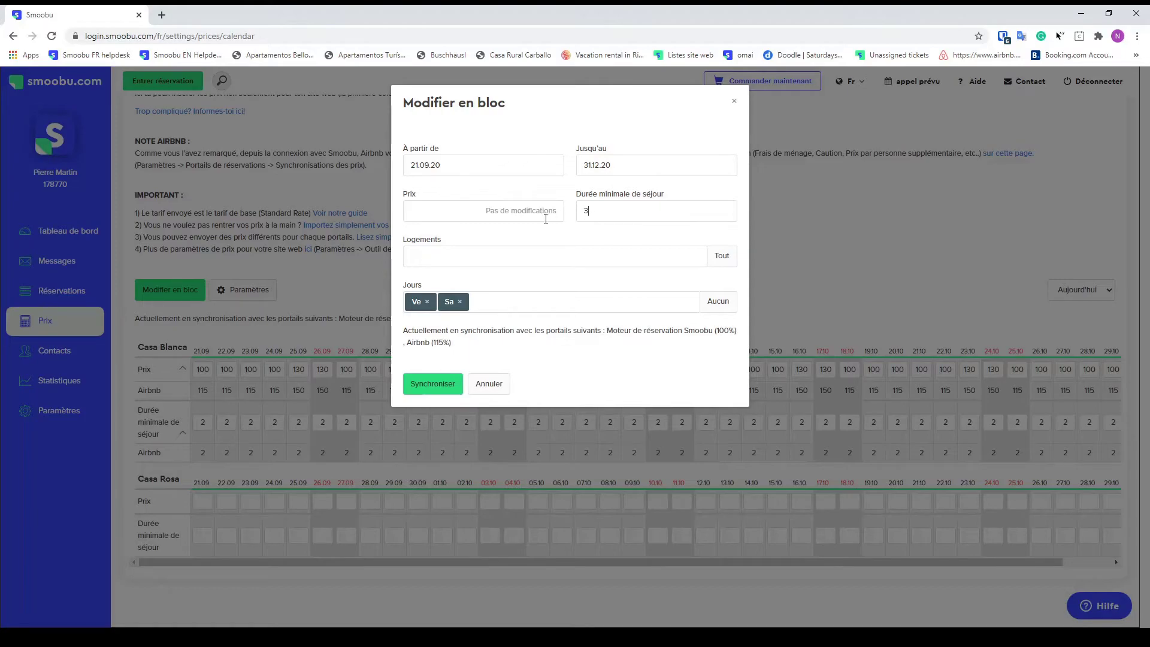
click(423, 255)
click(435, 280)
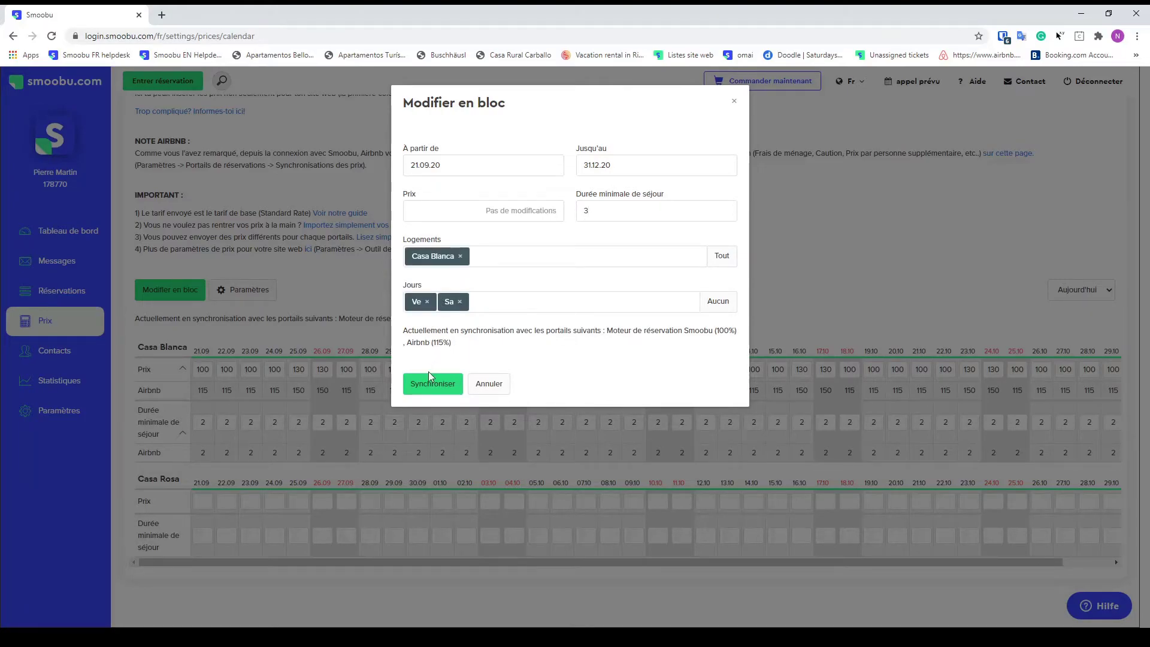
click(433, 382)
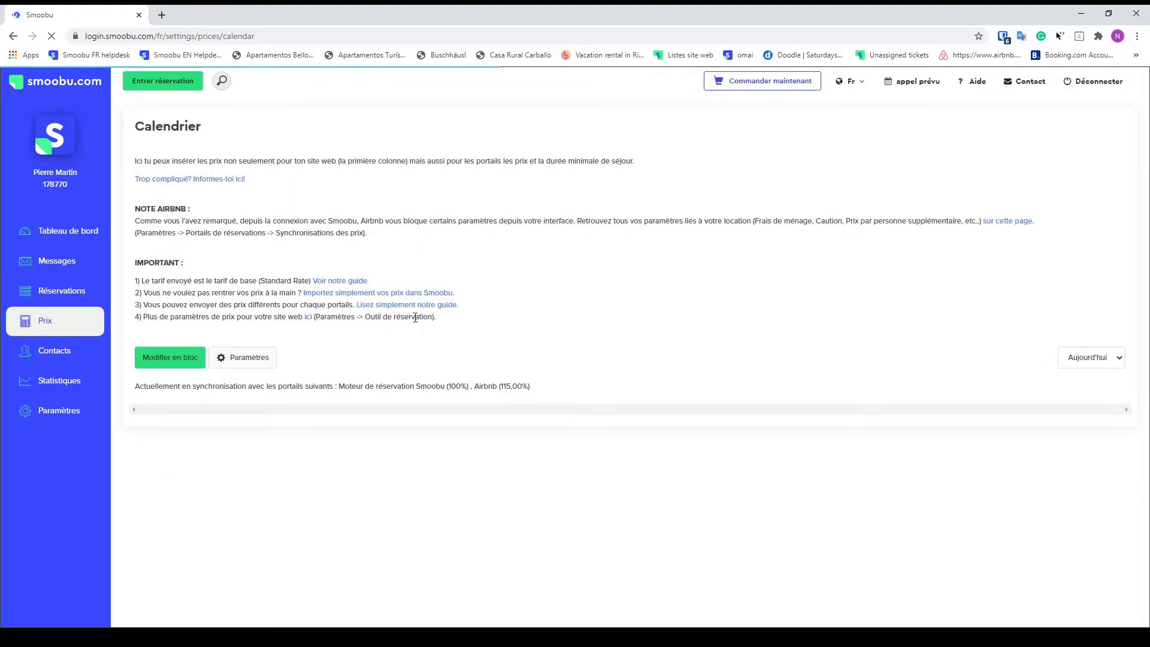
Open the Paramètres overview from the left sidebar
scroll(432, 336, down, 1)
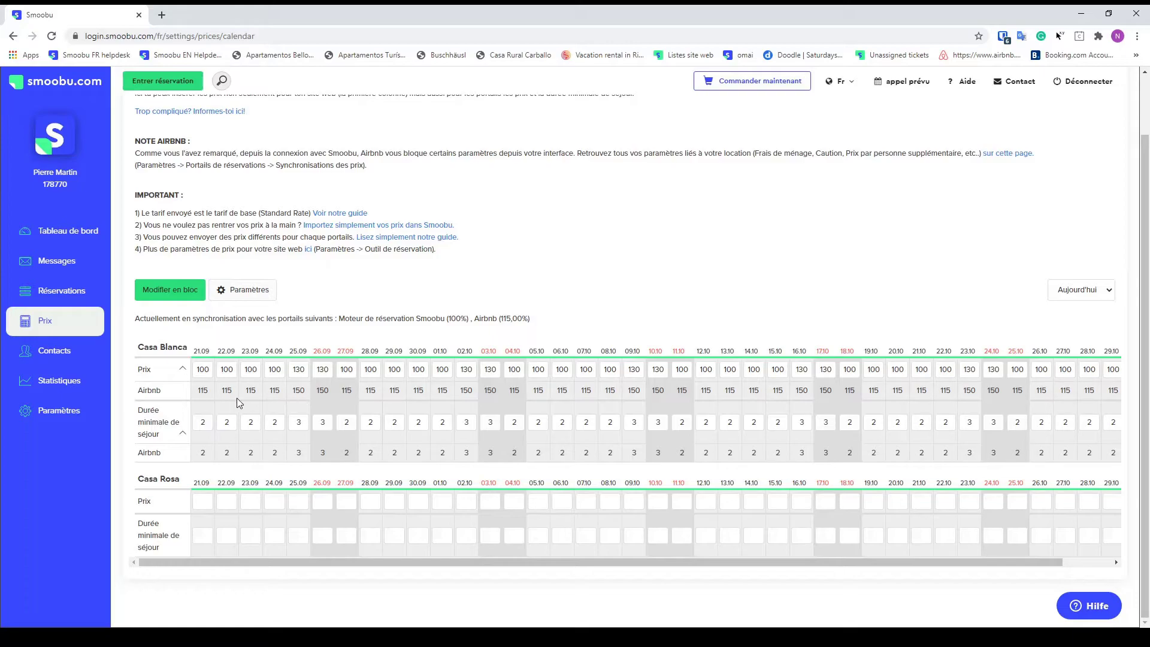
click(55, 415)
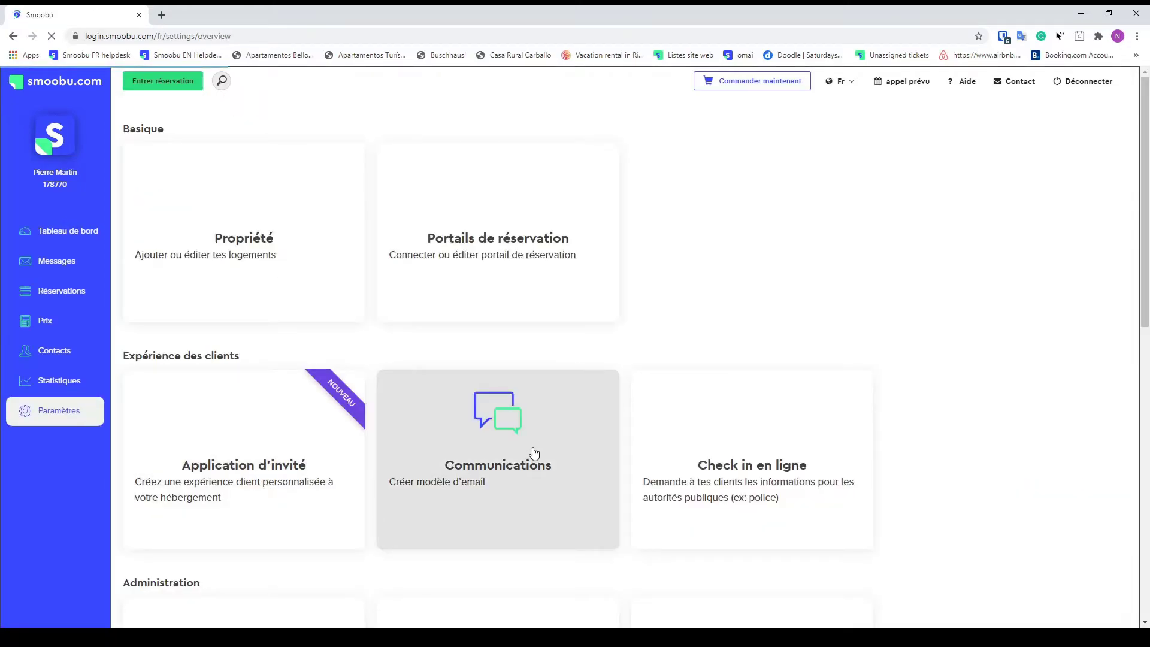
click(435, 461)
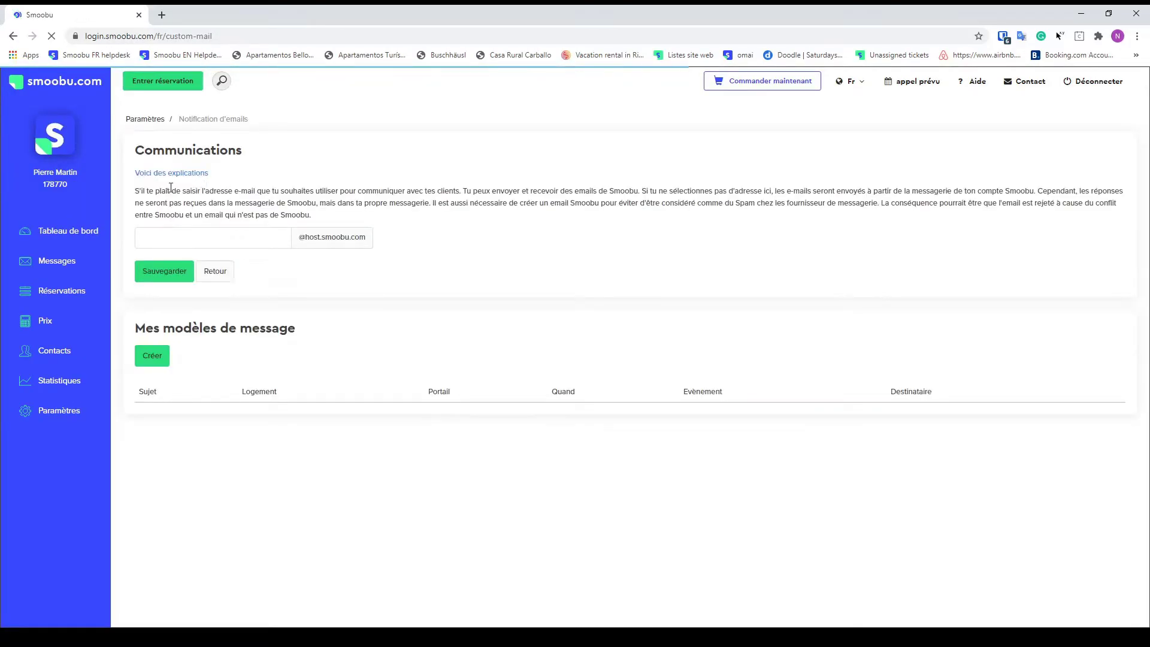
click(260, 242)
text(pierre.martin)
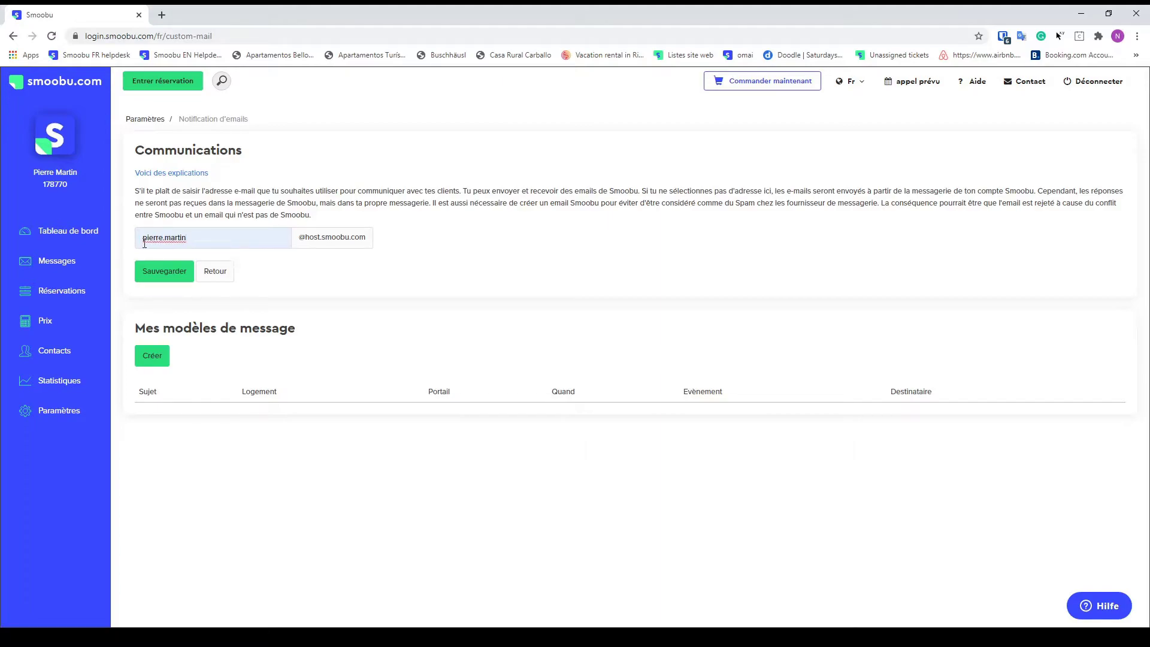
click(154, 271)
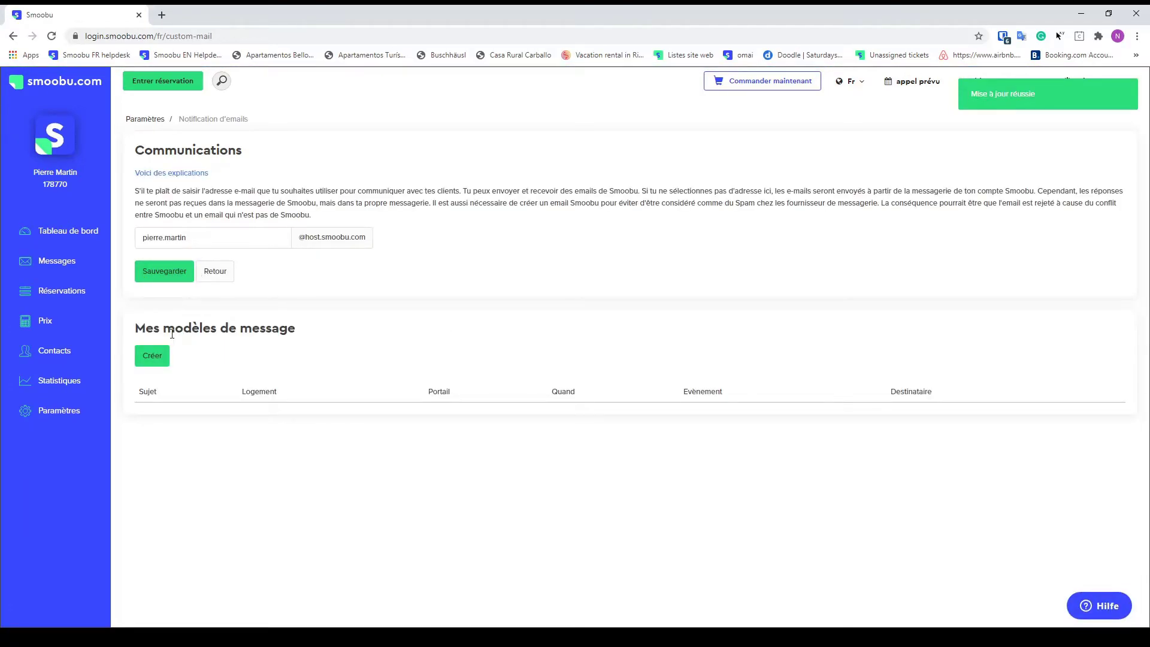
Create a new email template from the Booking Confirmation model, filling its English subject and 'Hi [guestName]' body
click(156, 358)
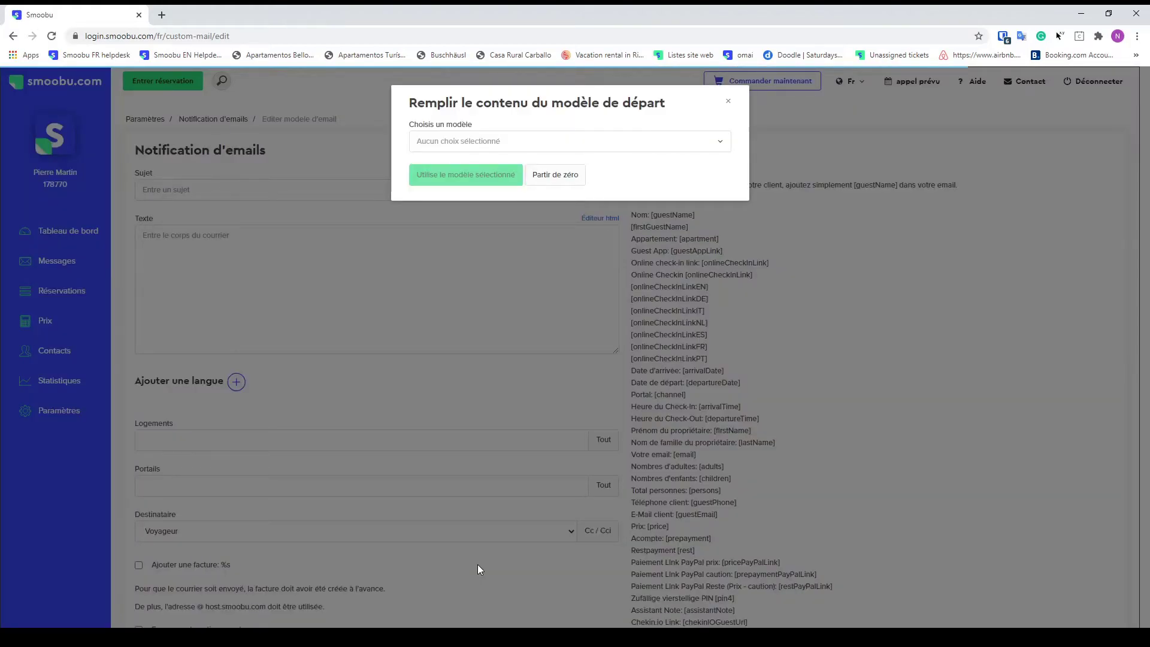
click(475, 142)
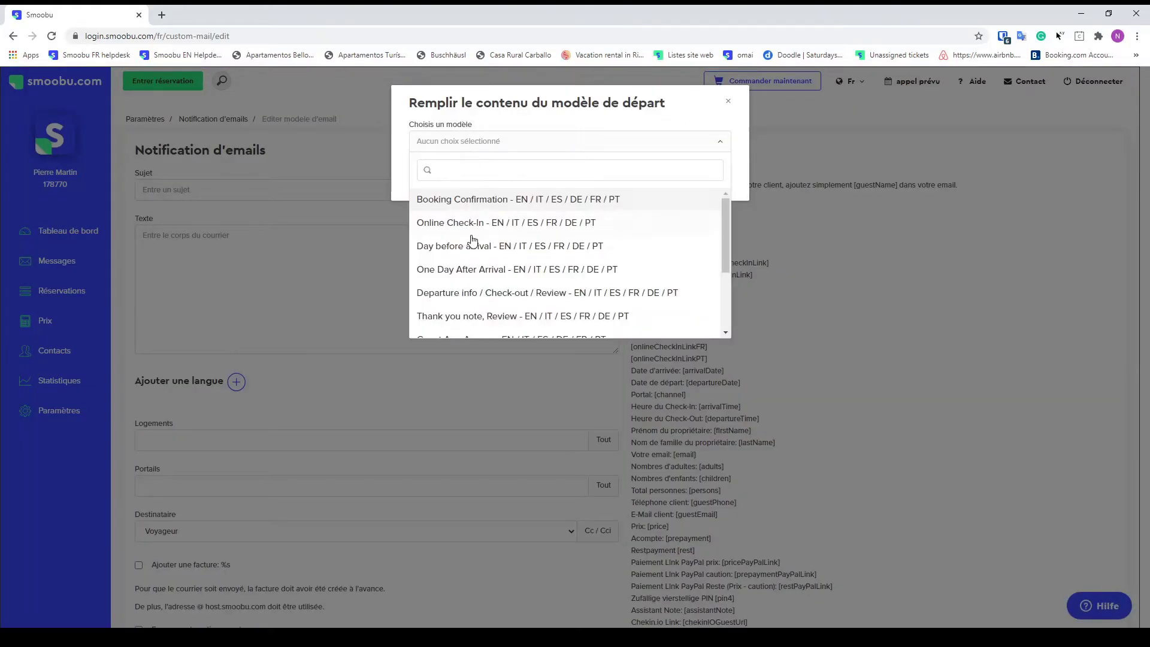
scroll(472, 244, down, 3)
scroll(477, 287, up, 3)
click(466, 203)
click(468, 178)
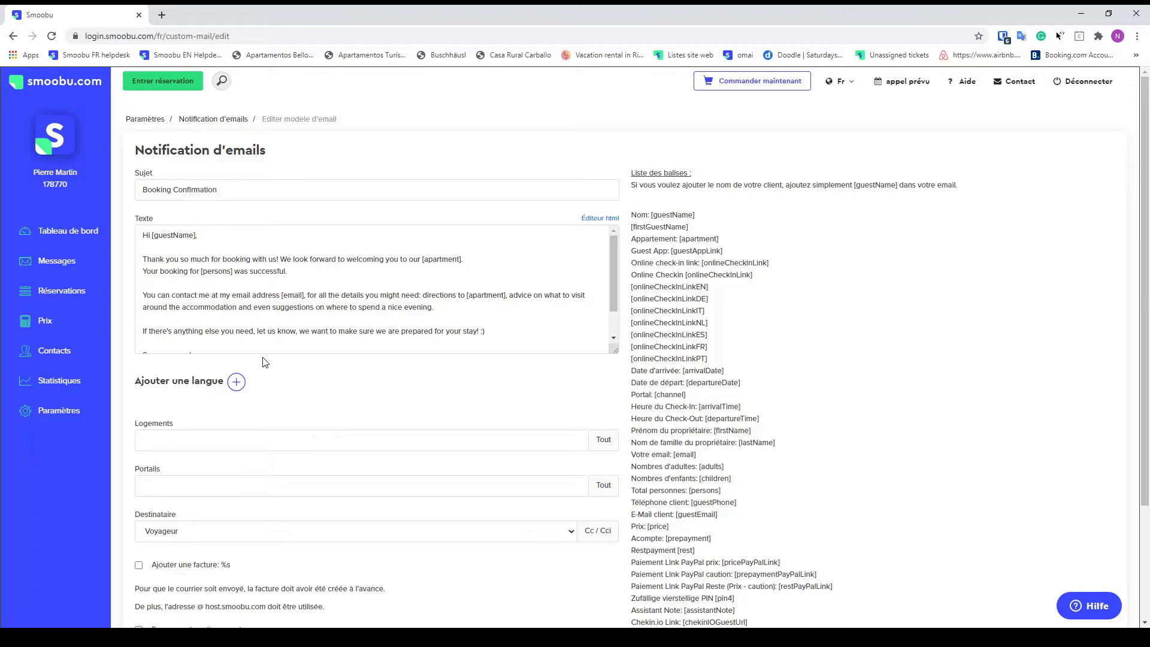
Add a French version with subject 'Confirmation de réservation' and body starting 'Bonjour [guestName]'
drag(129, 172, 153, 175)
click(236, 384)
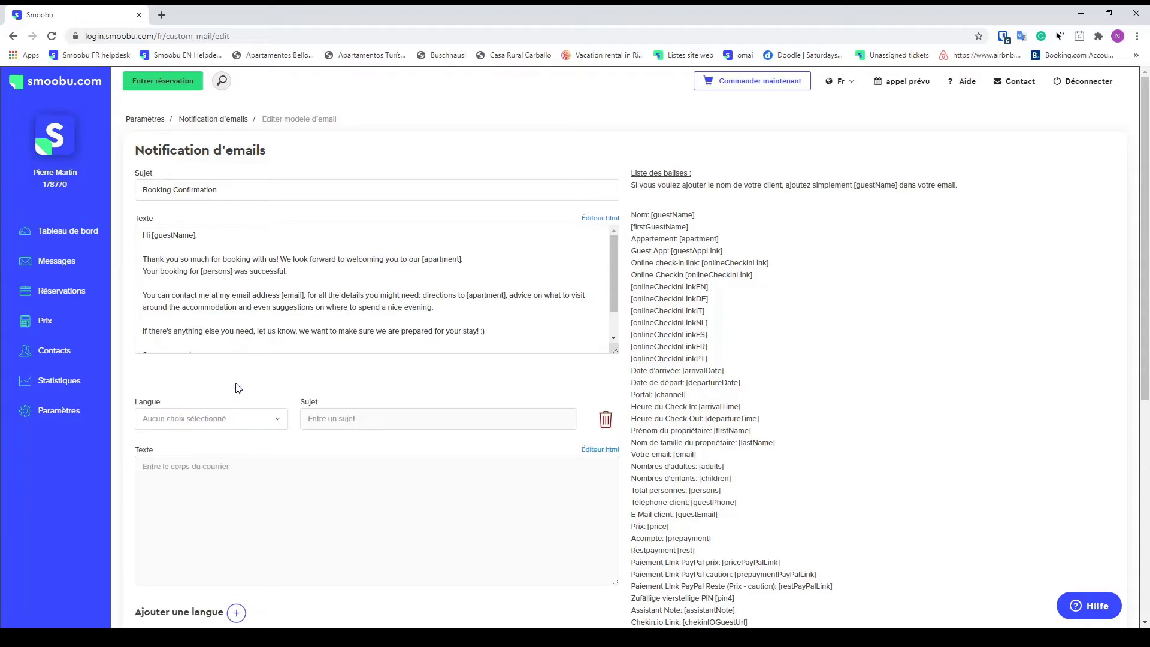
click(226, 419)
click(192, 478)
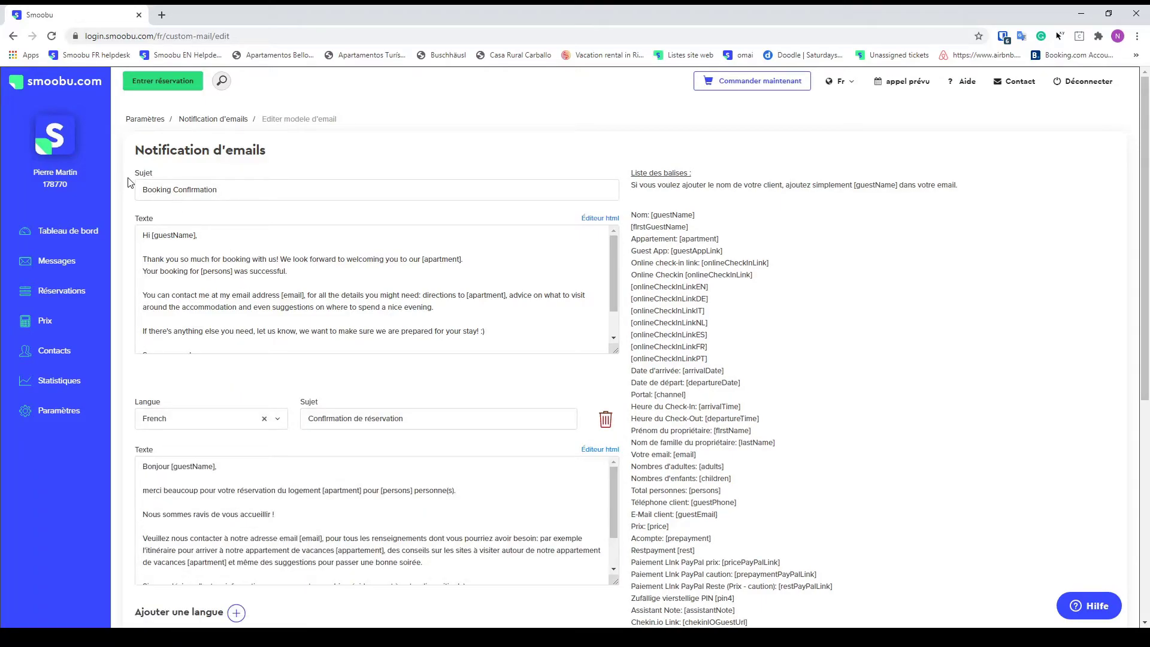
drag(298, 400, 330, 402)
drag(134, 172, 155, 178)
drag(139, 220, 154, 220)
drag(134, 443, 299, 402)
click(180, 465)
Add a third language version to the template and set it to Spanish
scroll(454, 333, down, 2)
scroll(490, 380, down, 3)
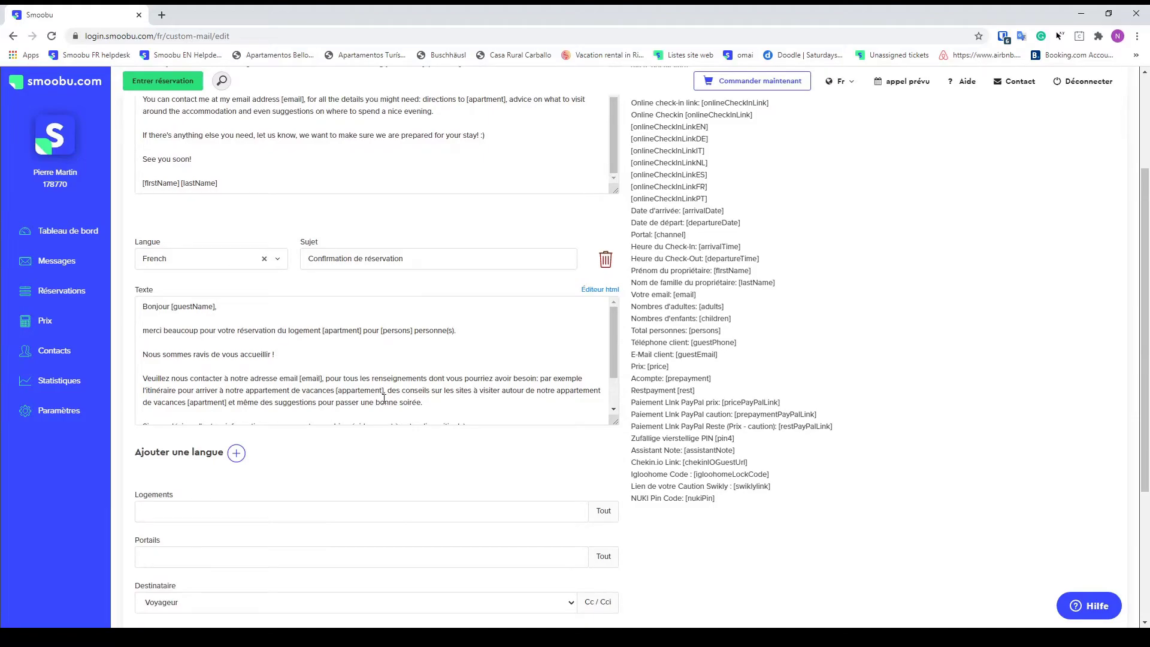
click(236, 453)
click(234, 490)
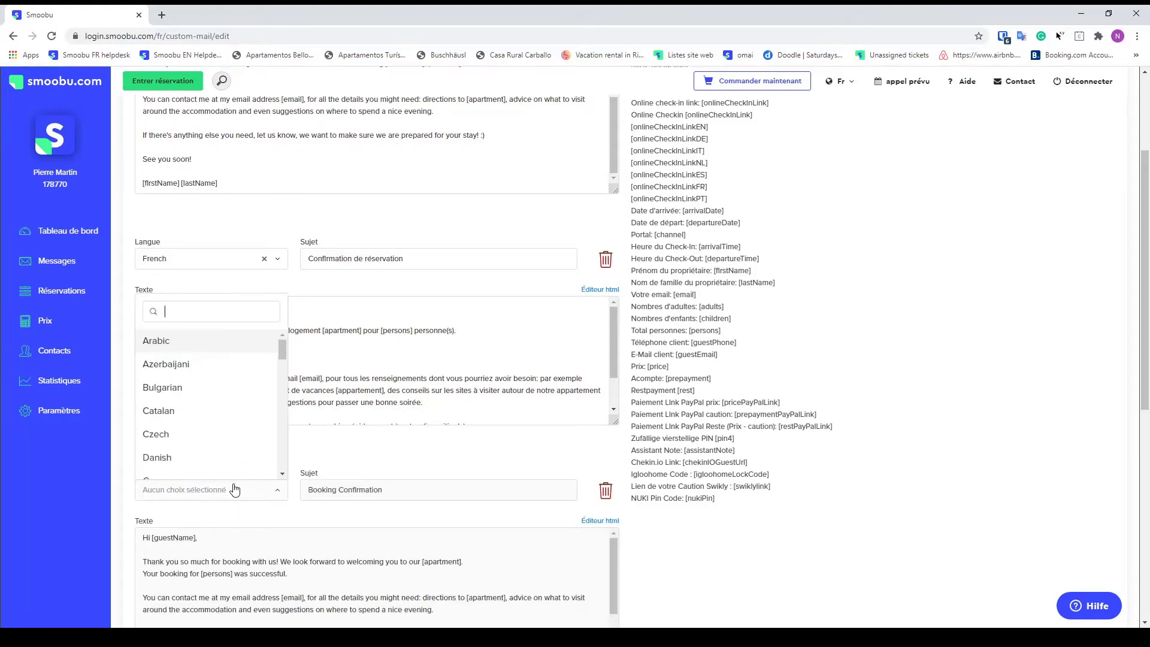
text(sp)
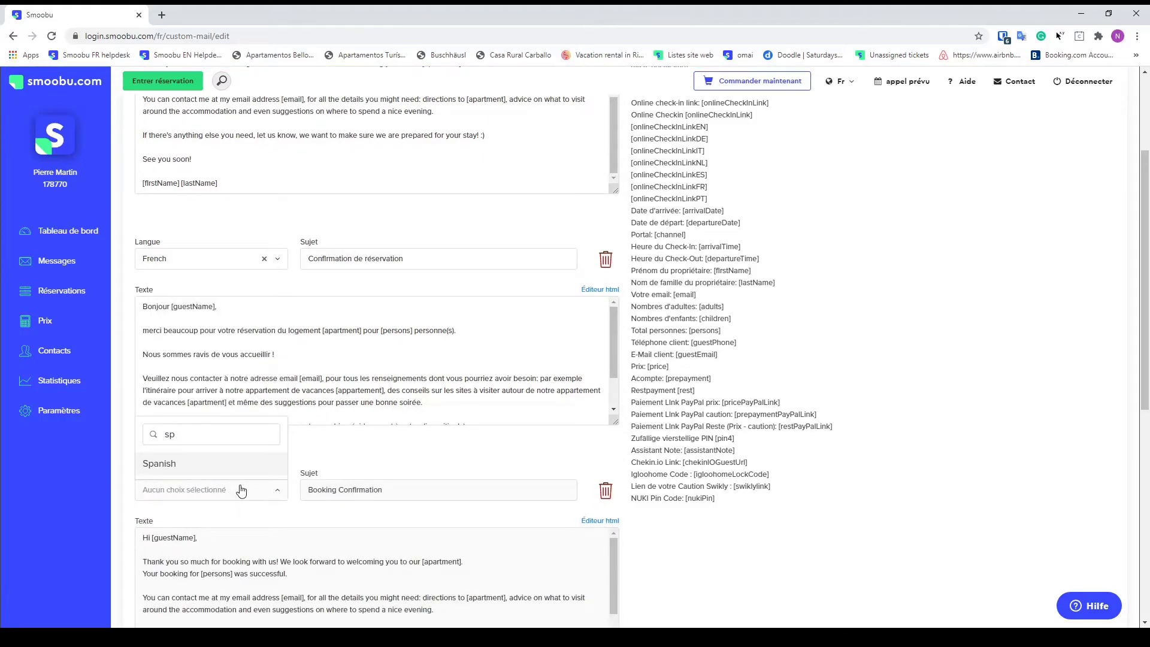
click(206, 466)
Review the Spanish version, subject 'Confirmación de reserva', alongside the English and French versions
scroll(470, 391, down, 3)
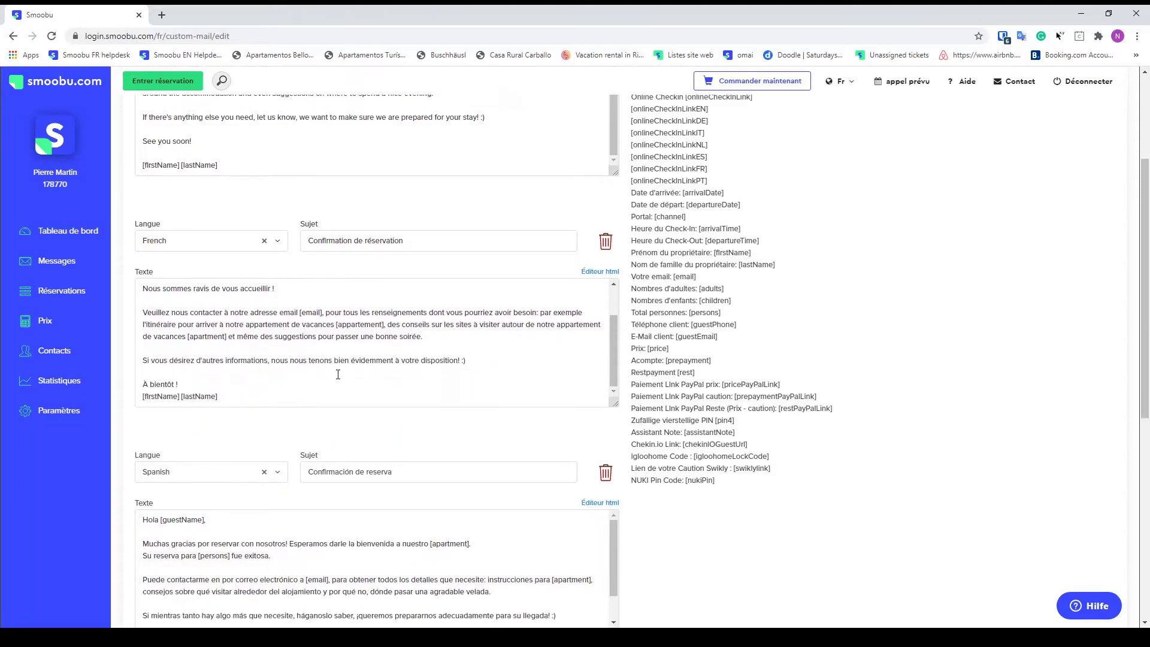
scroll(470, 390, down, 1)
scroll(378, 338, up, 3)
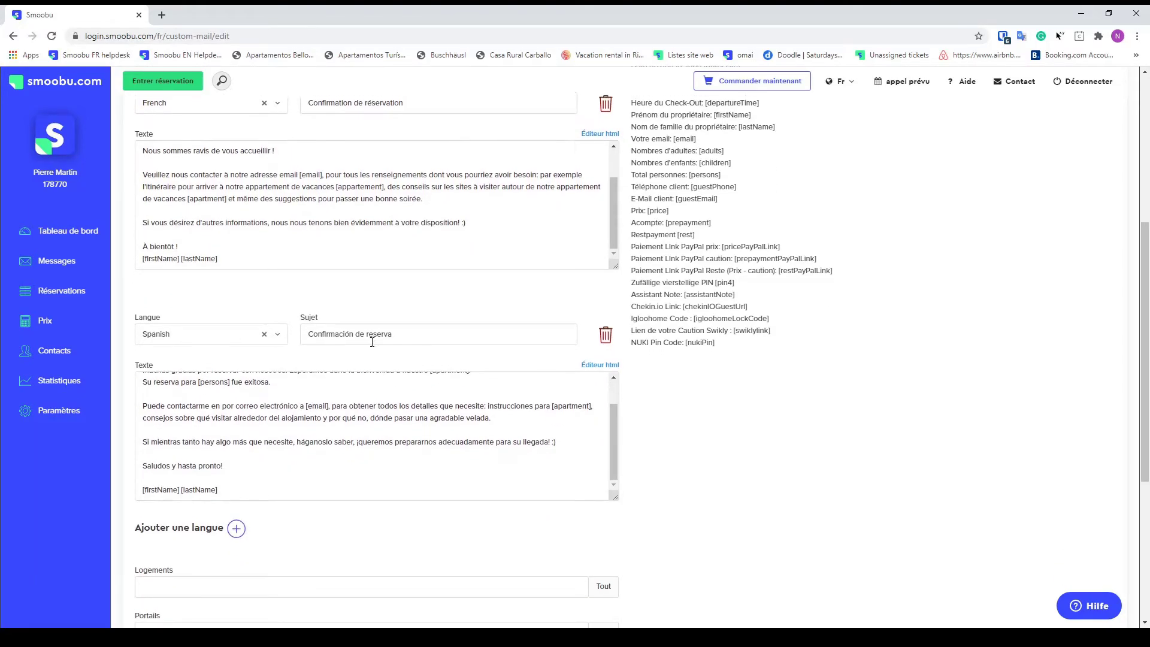
scroll(233, 339, up, 2)
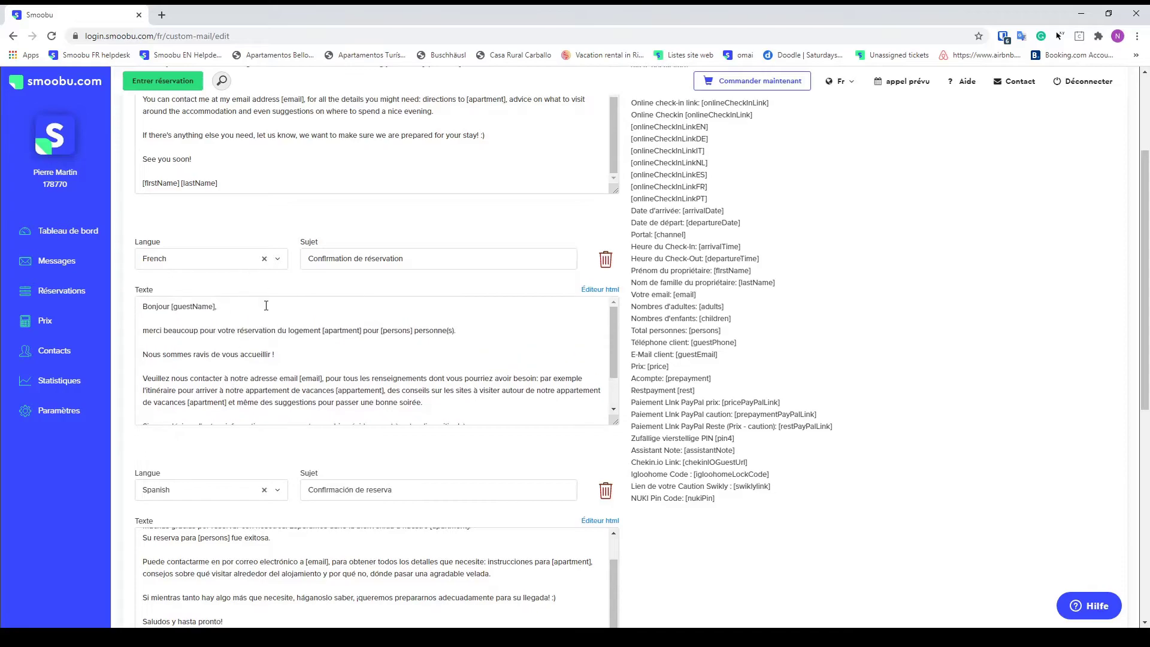
scroll(275, 353, up, 3)
scroll(282, 427, down, 2)
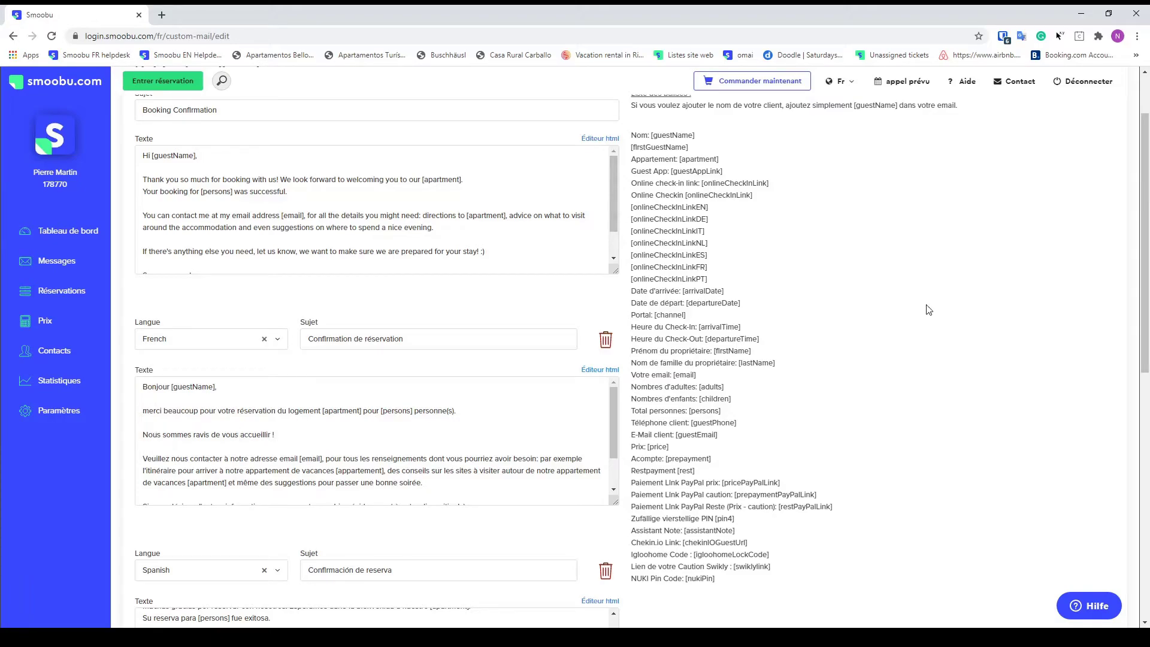
scroll(901, 313, up, 2)
drag(633, 172, 709, 173)
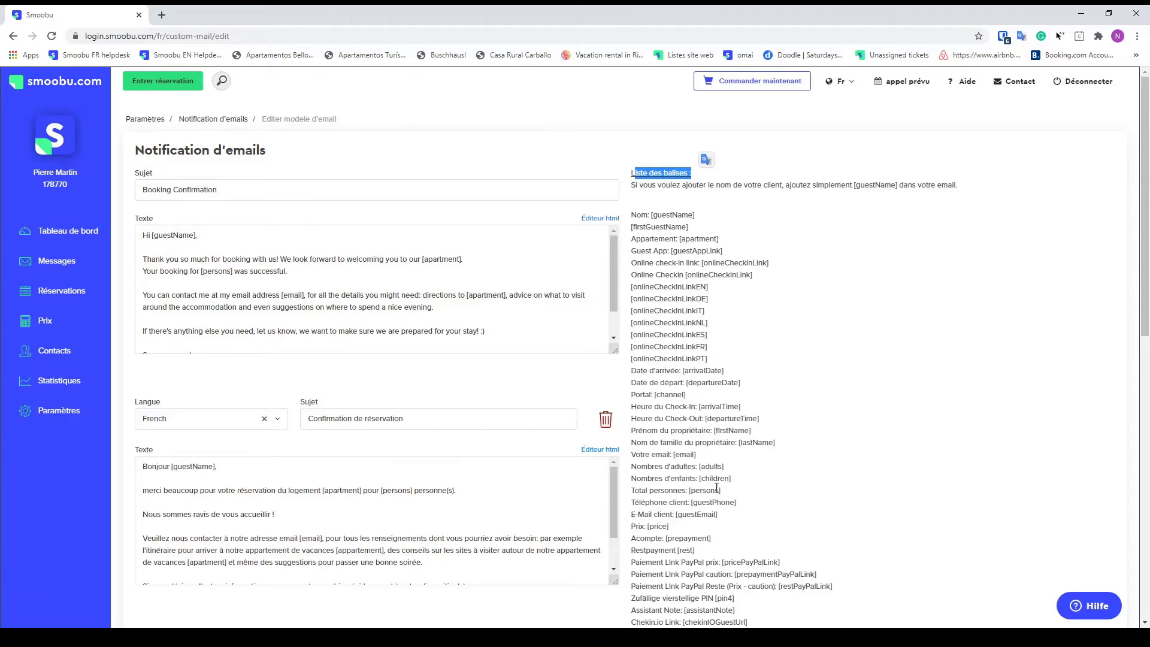
scroll(651, 489, down, 1)
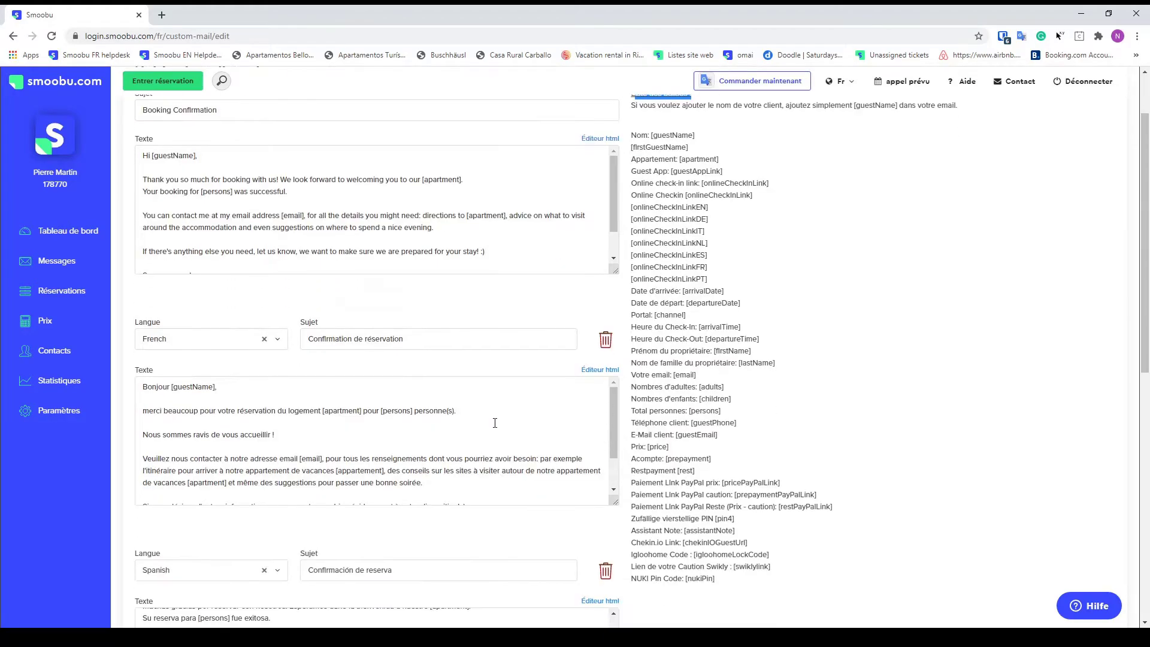
click(164, 395)
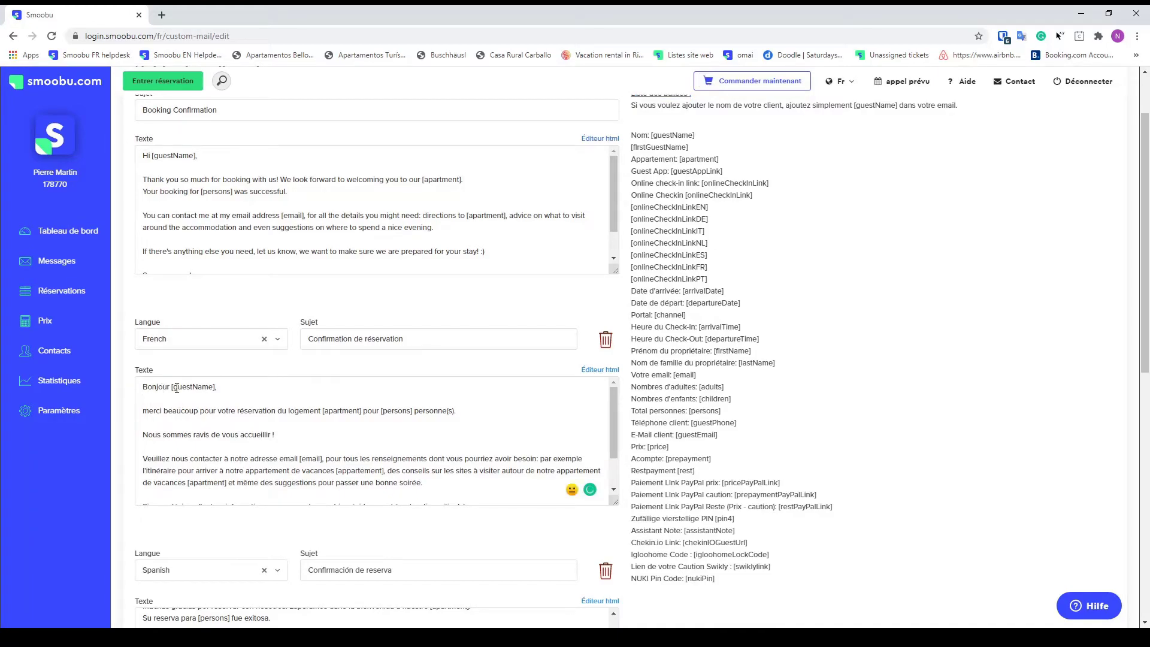
drag(171, 386, 218, 387)
click(237, 393)
double_click(643, 138)
drag(324, 411, 360, 412)
double_click(398, 411)
drag(648, 411, 676, 413)
click(227, 440)
scroll(330, 448, down, 1)
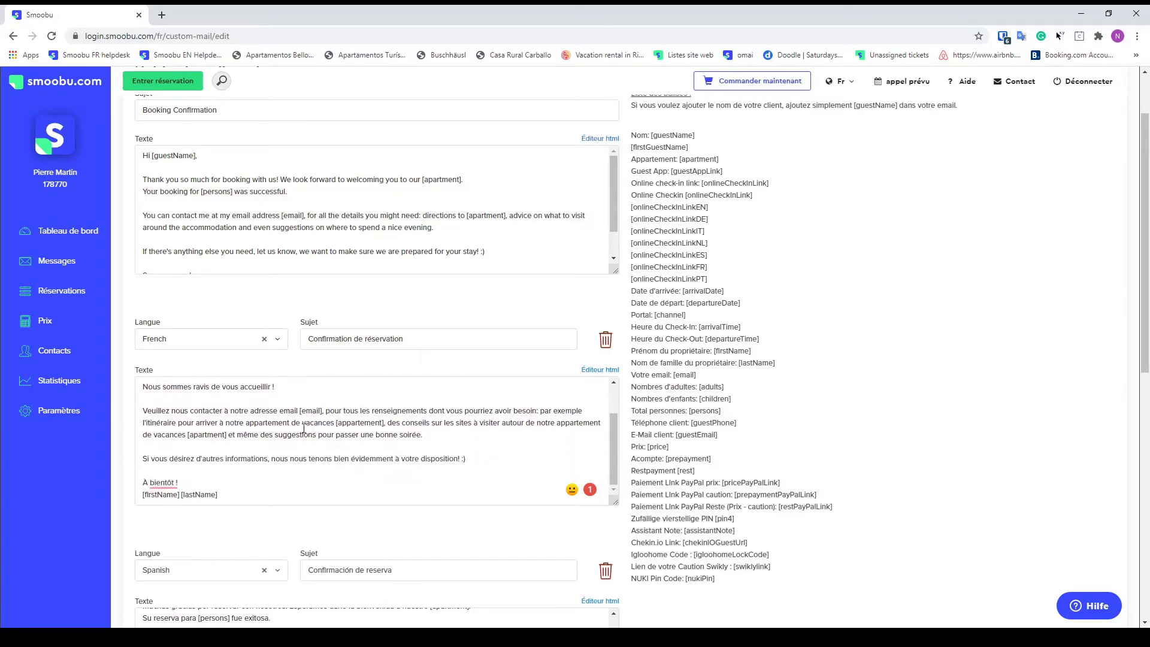
scroll(205, 448, down, 1)
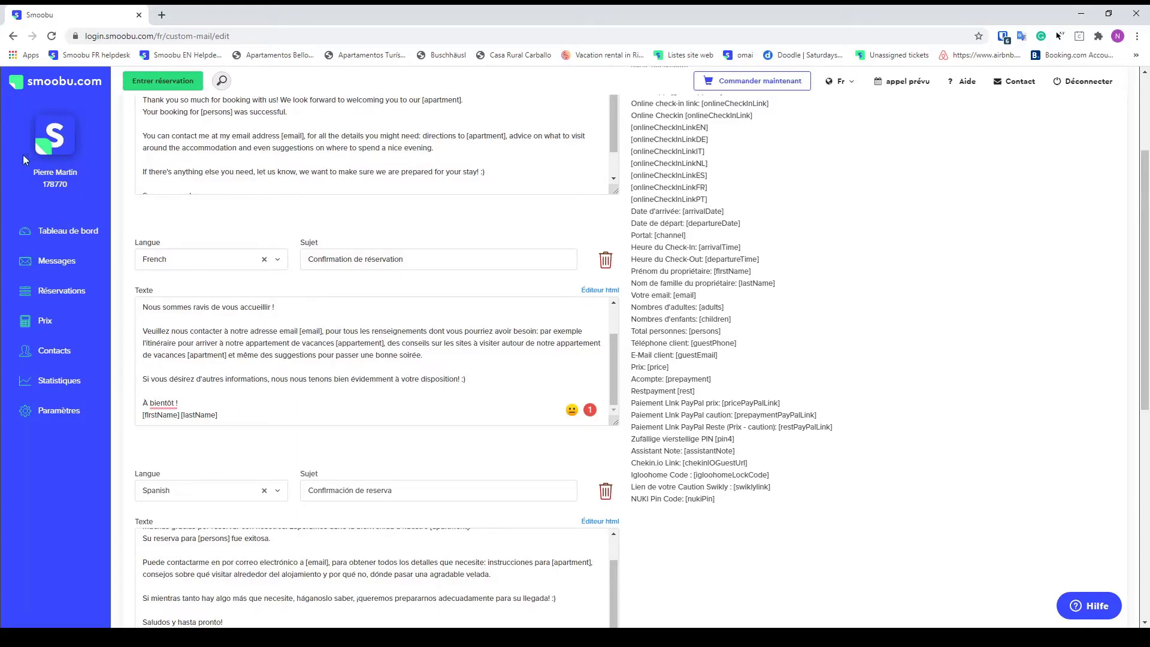
click(289, 319)
Apply the template to the Casa Blanca and Casa Rosa properties
scroll(442, 312, down, 4)
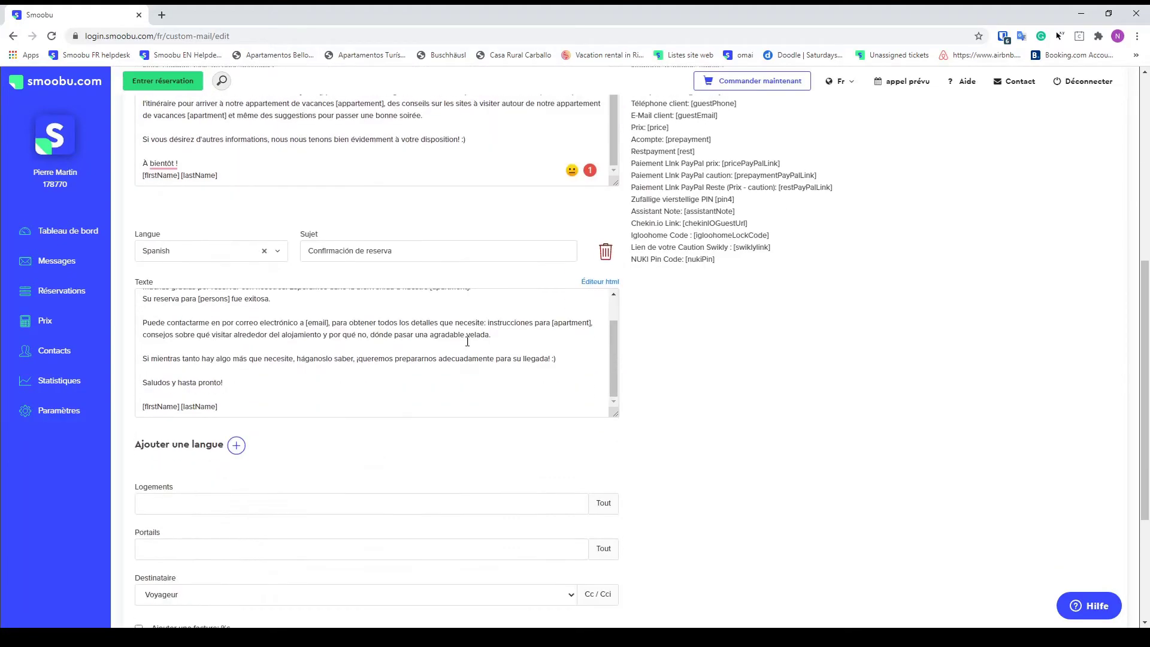
scroll(674, 300, down, 3)
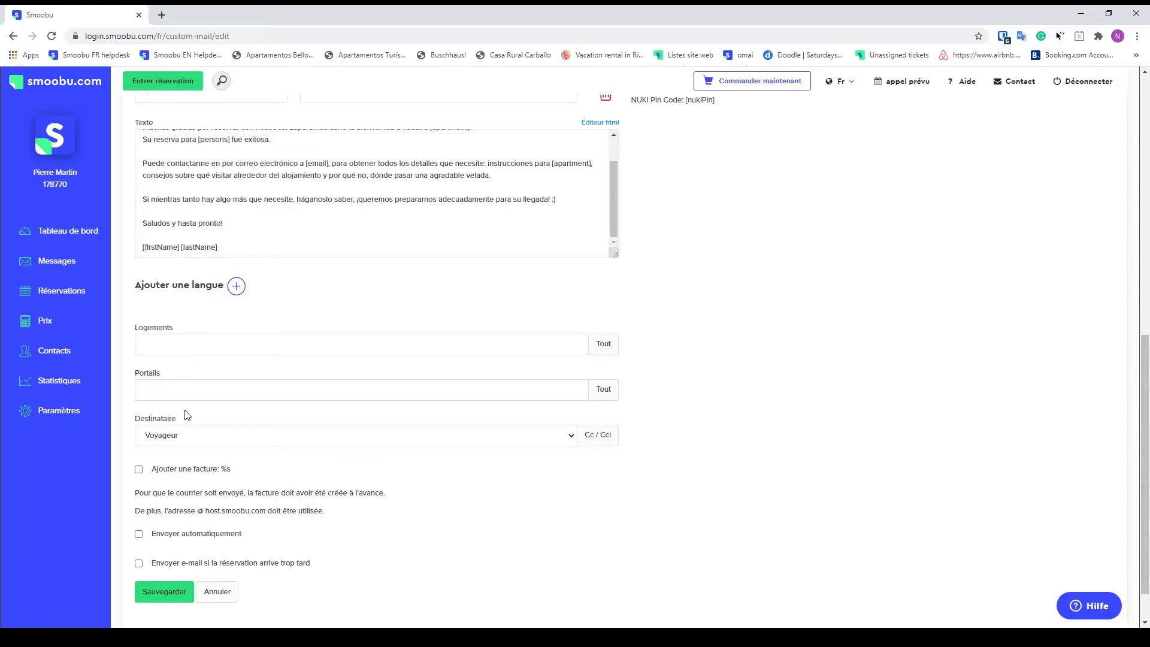
click(245, 348)
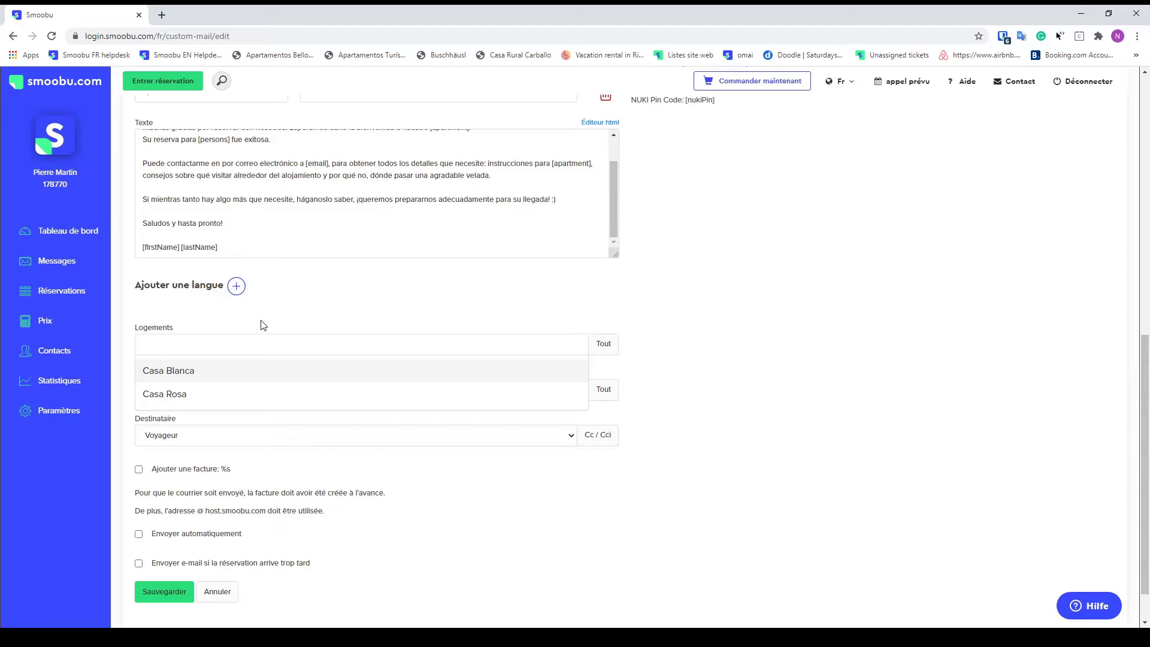
click(209, 376)
click(224, 352)
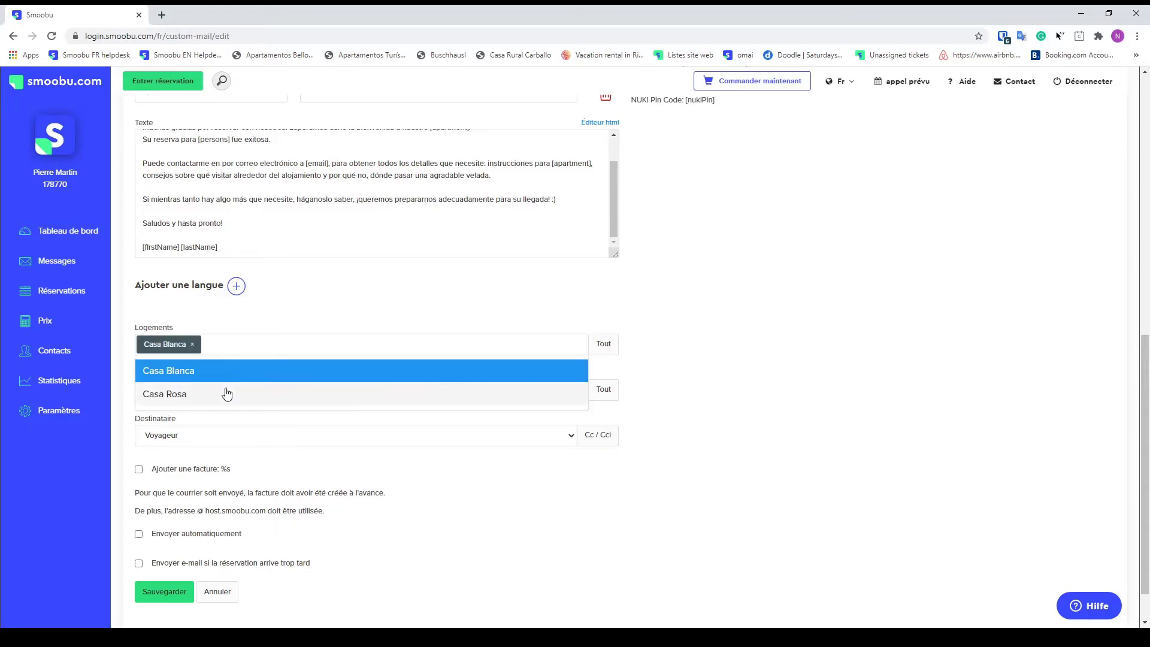
click(228, 393)
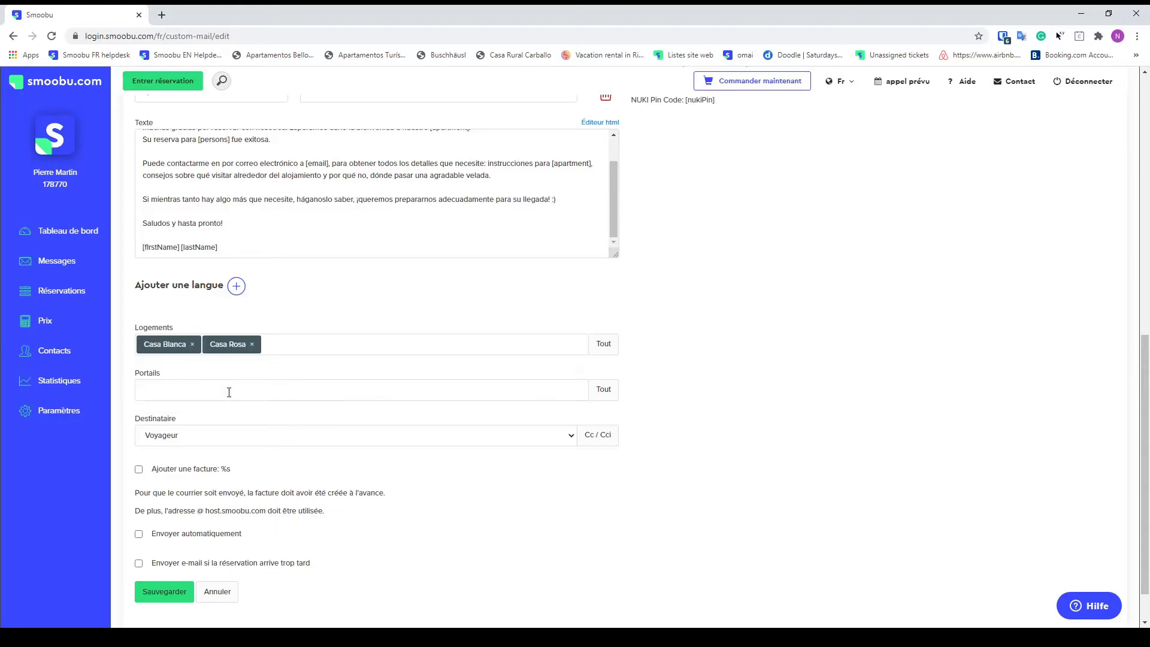
Add the Réservation directe, Airbnb and Page d'accueil portals to the template
click(308, 383)
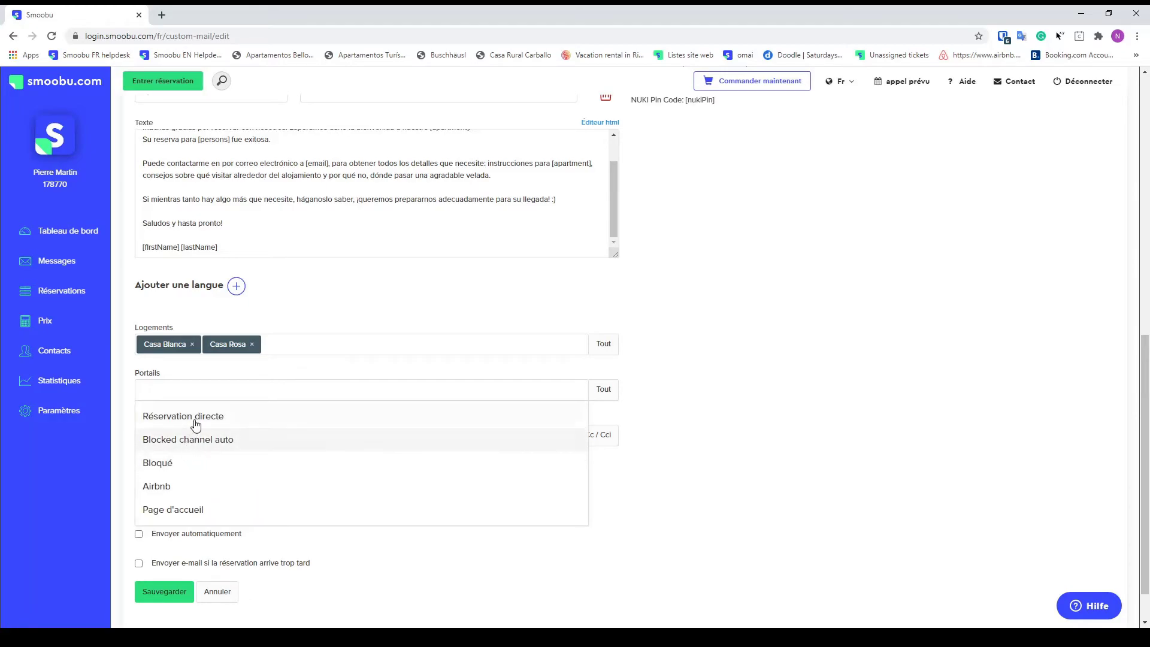
click(196, 425)
click(264, 393)
click(215, 484)
click(293, 394)
click(224, 511)
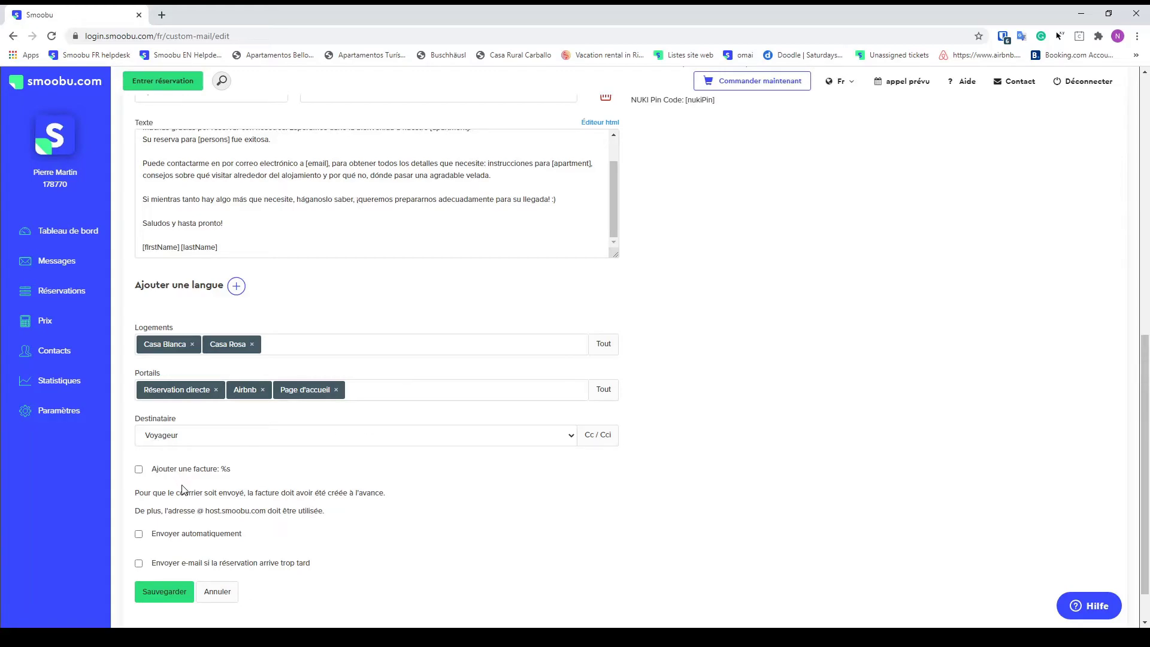
Enable automatic sending and save the Booking Confirmation template
click(182, 535)
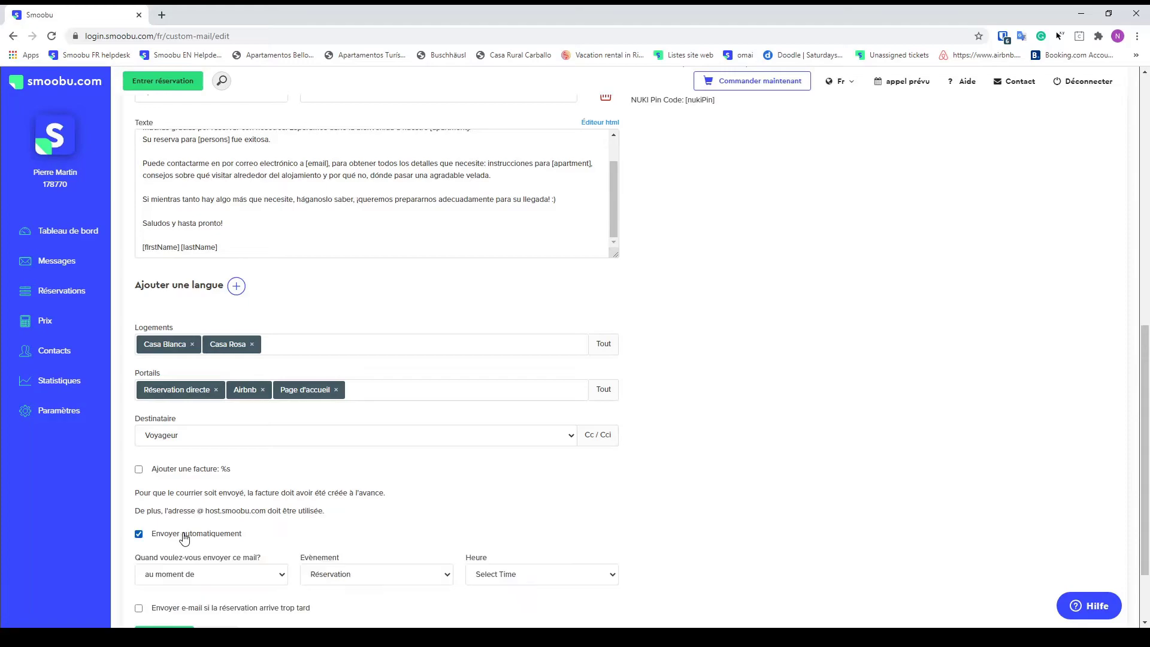
scroll(497, 480, down, 2)
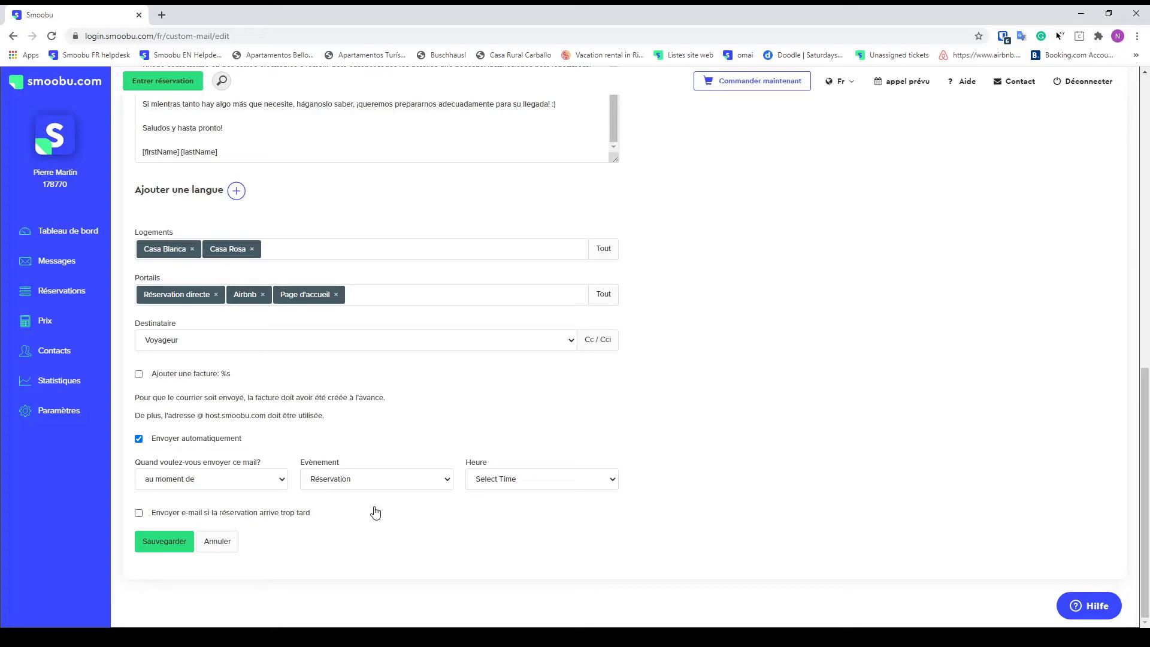
click(155, 545)
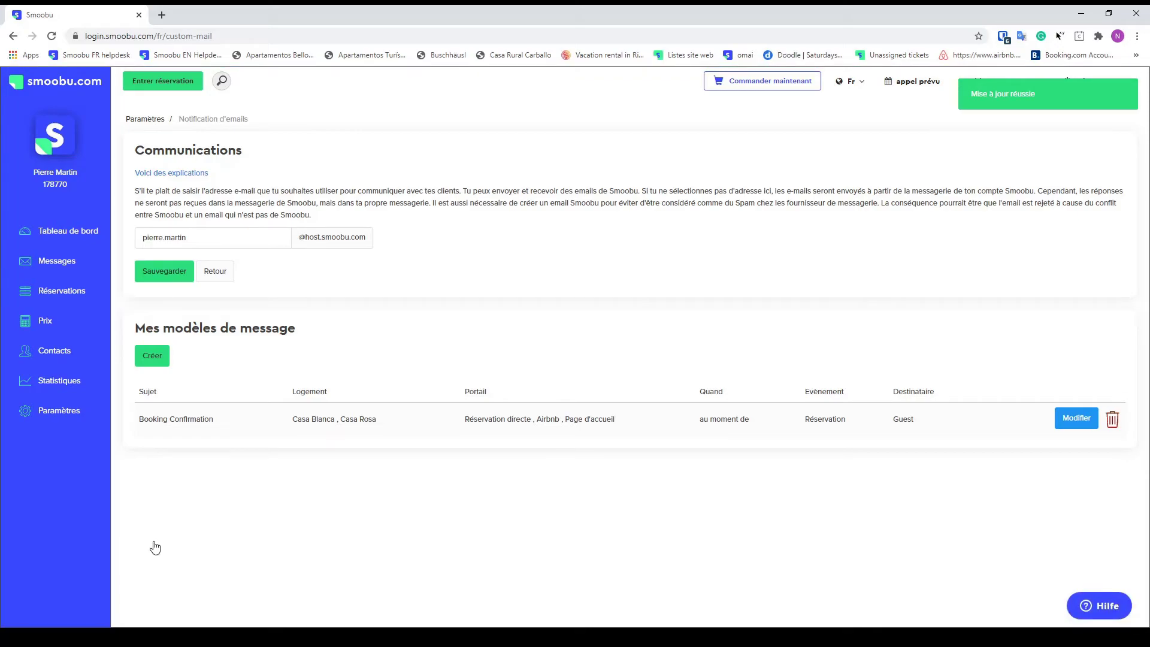
Create a new email template filled from the Departure info / Check-out / Review model
click(156, 362)
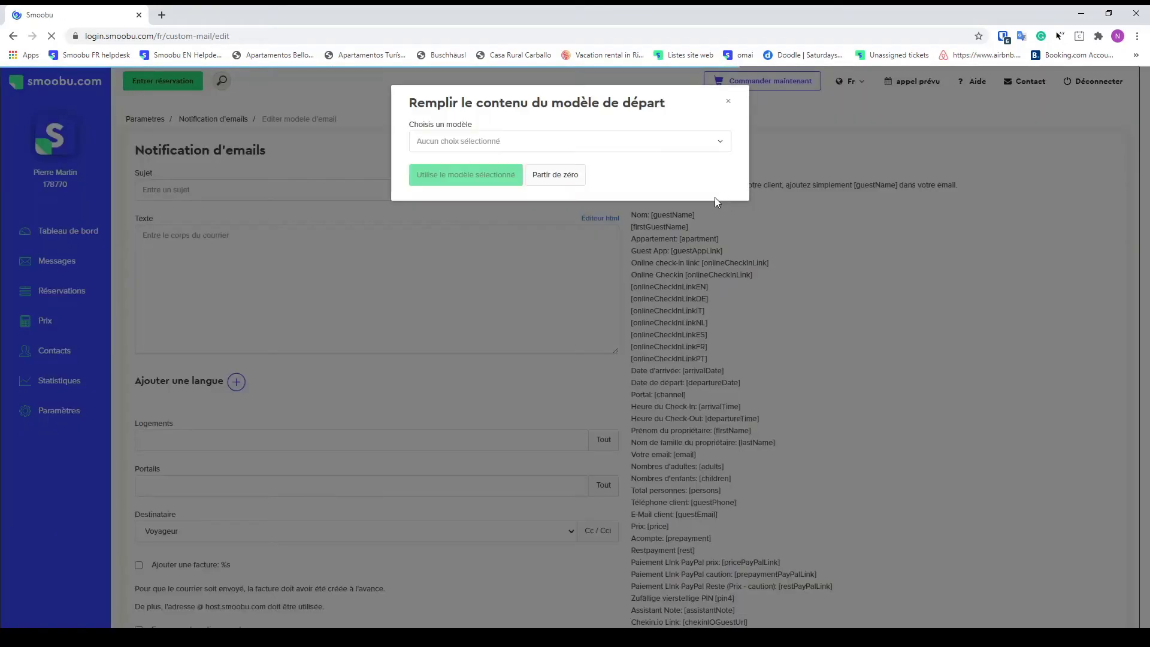
click(527, 148)
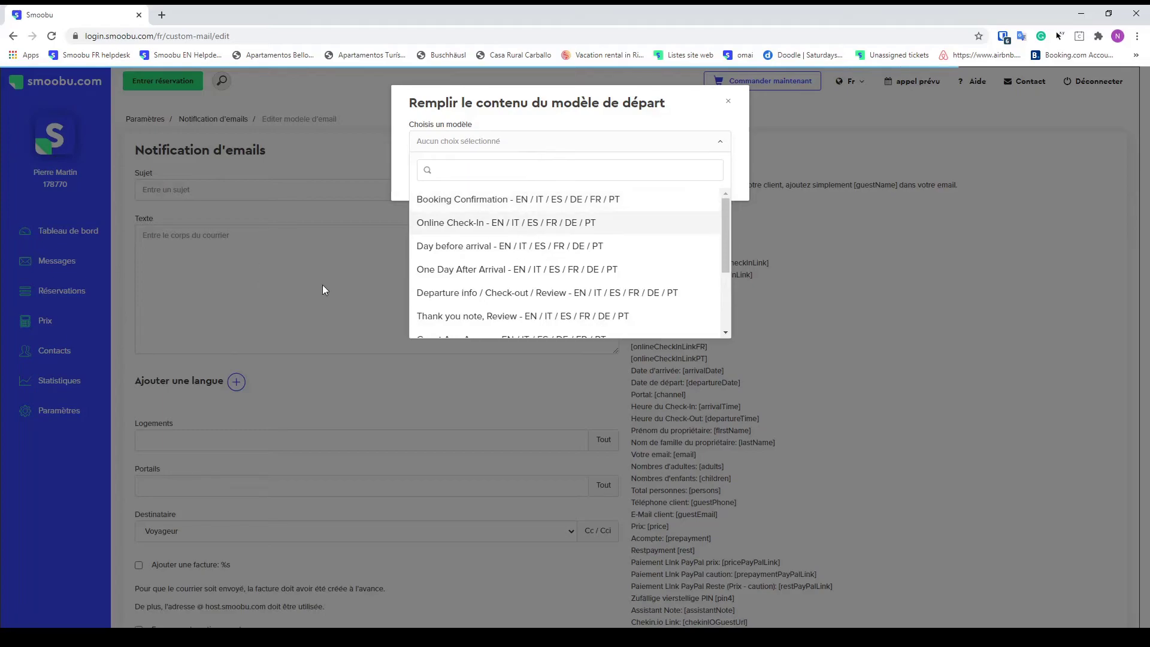
click(459, 295)
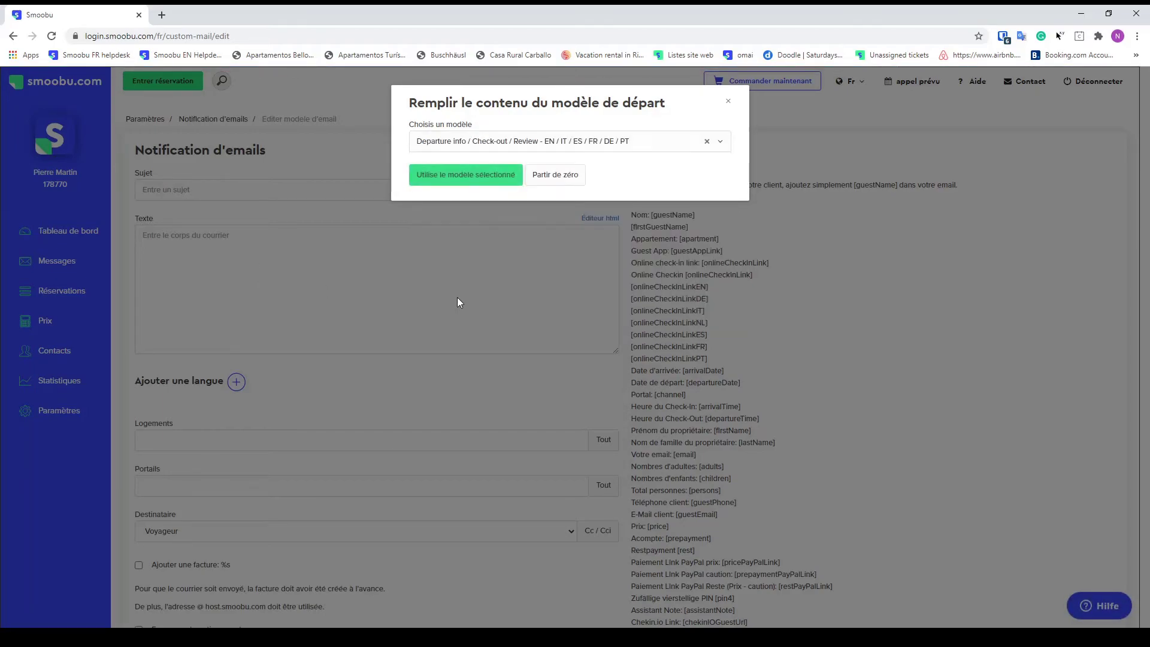
click(459, 175)
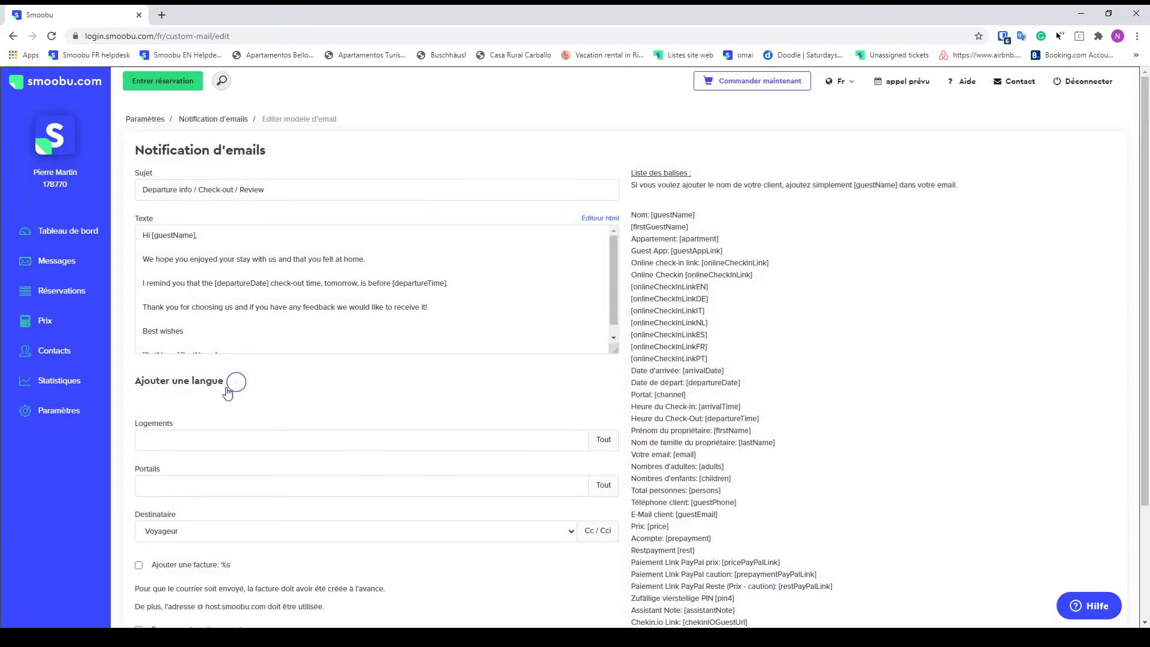
Add a French language version to the departure email
click(236, 382)
click(226, 417)
text(fr)
click(198, 475)
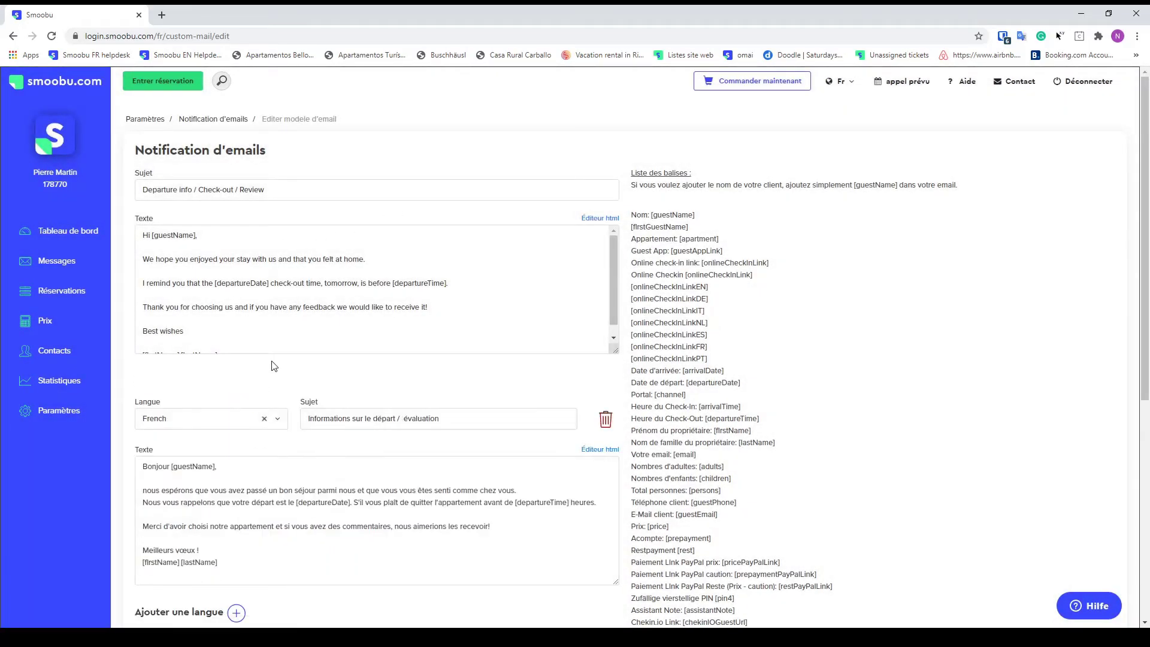
scroll(311, 354, down, 3)
scroll(305, 348, down, 1)
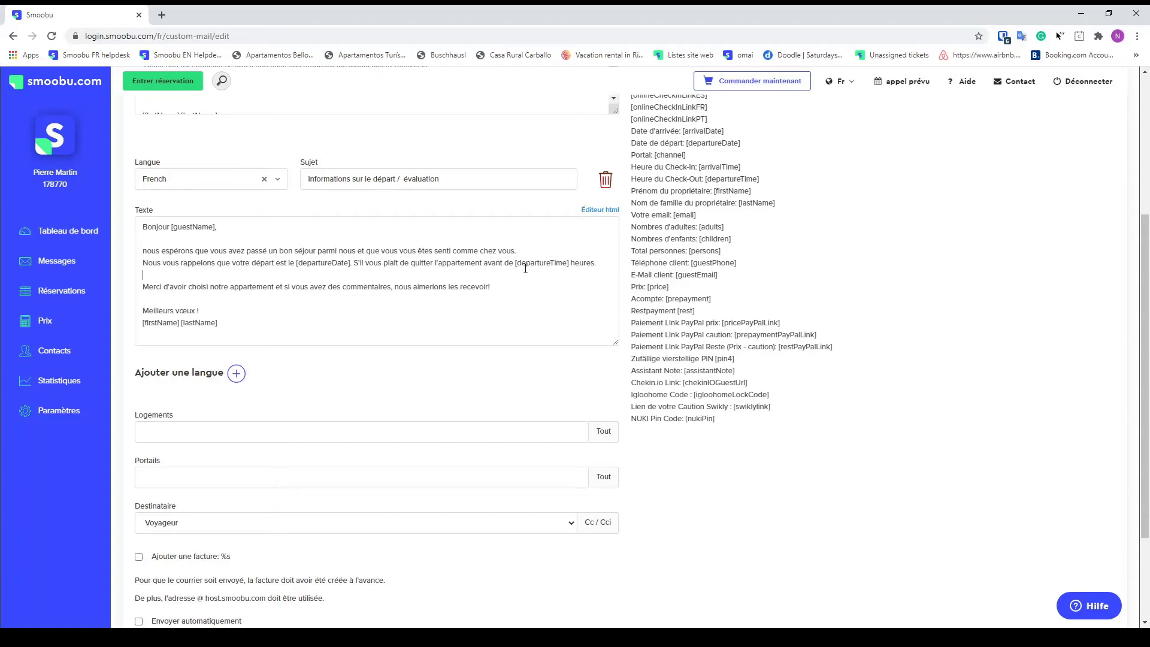
drag(516, 262, 570, 262)
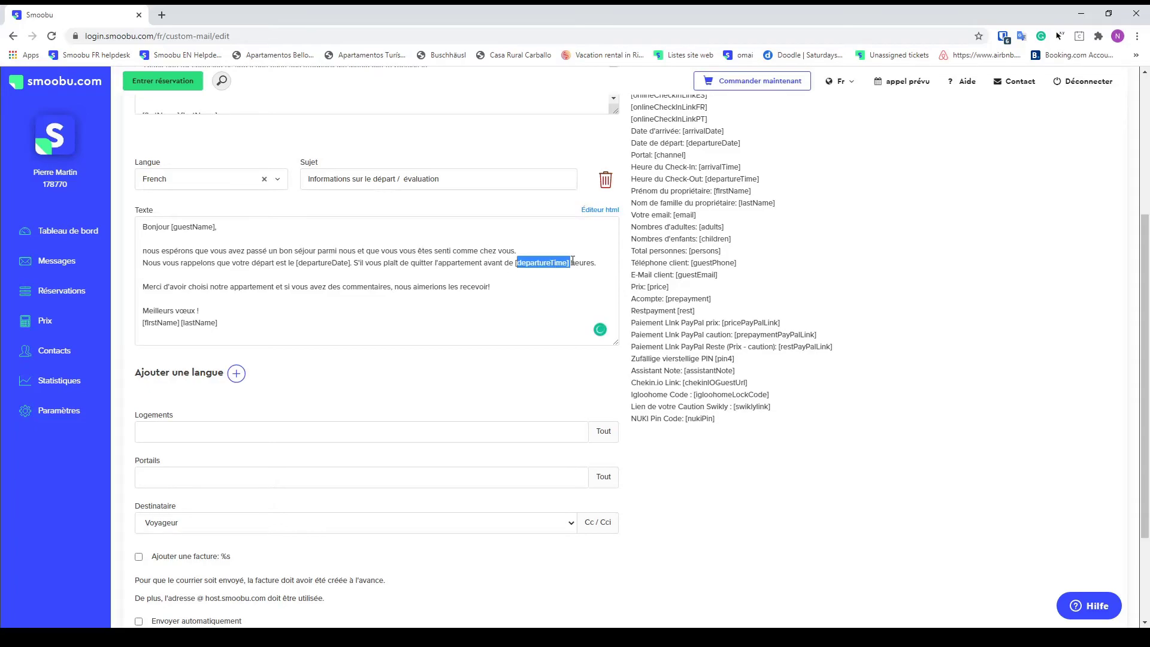
scroll(252, 276, down, 3)
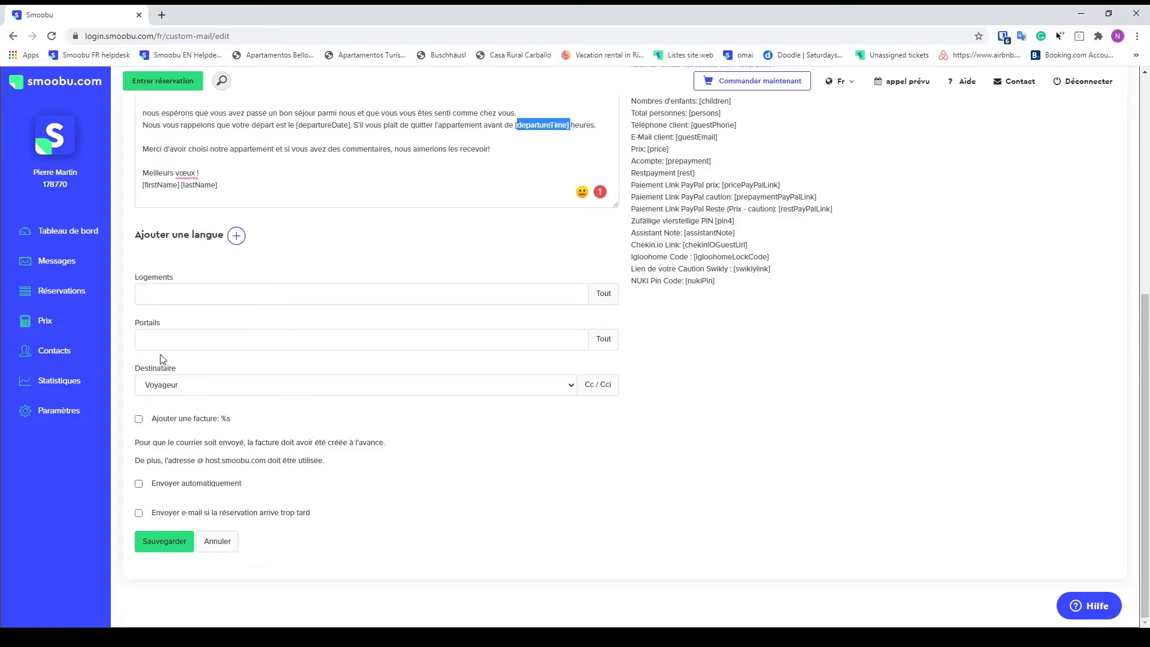
Add Casa Blanca and Casa Rosa to the departure template's accommodations
click(181, 293)
click(193, 321)
click(221, 295)
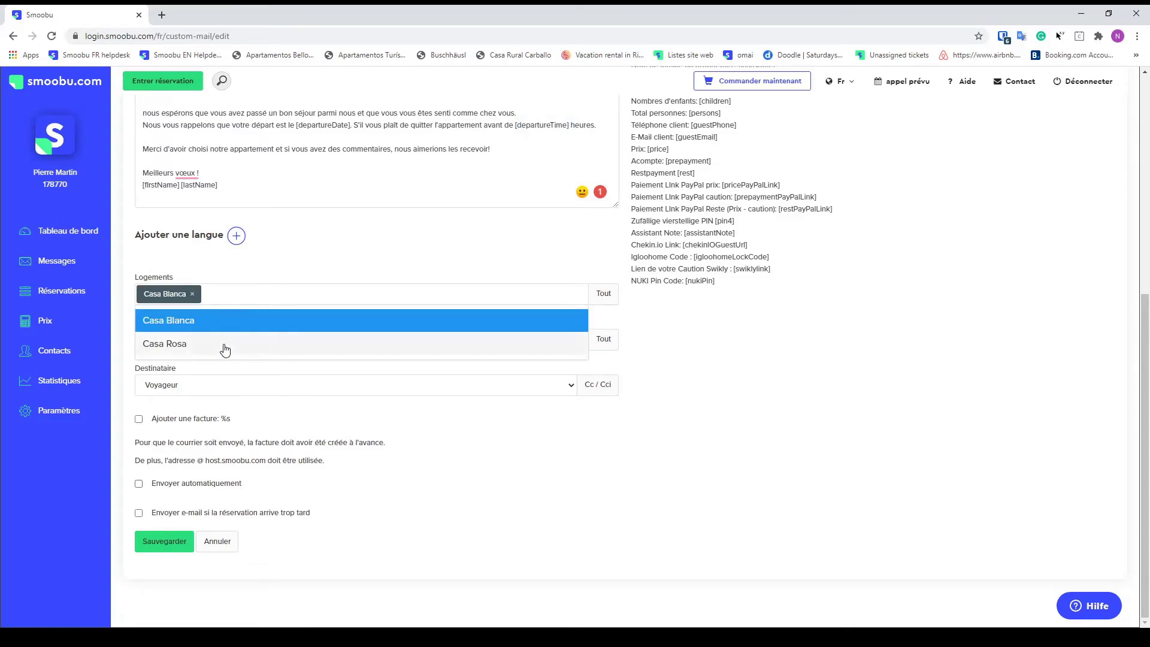
click(223, 345)
Add Réservation directe, Airbnb and Page d'accueil portals and turn on automatic sending
click(180, 339)
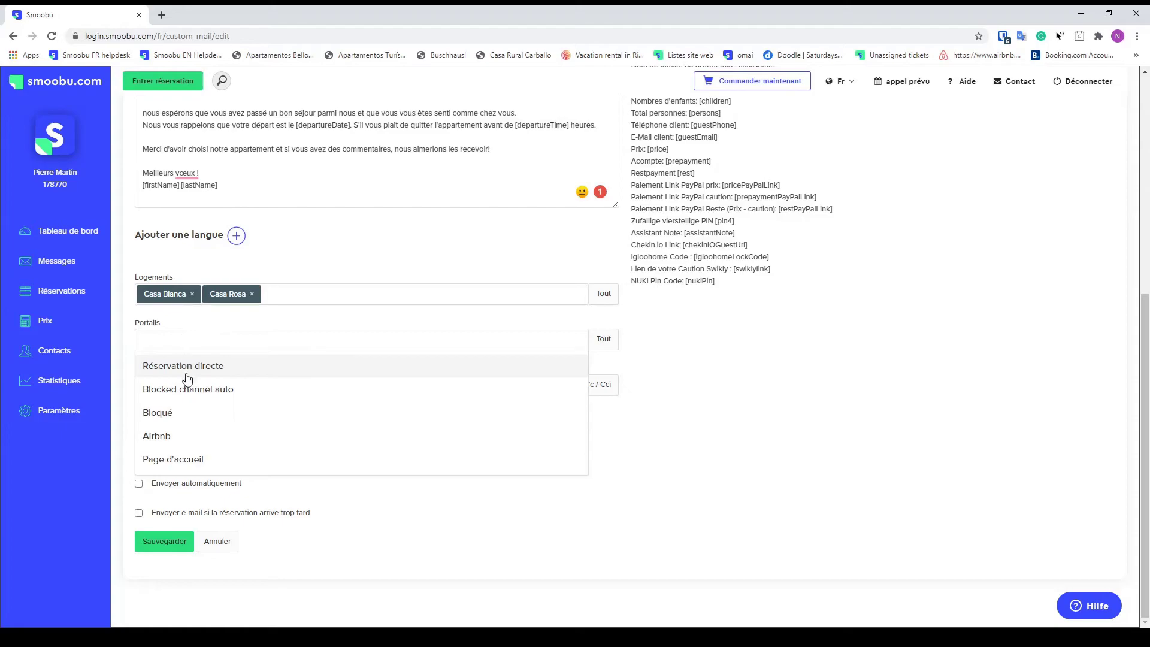
click(186, 380)
click(230, 339)
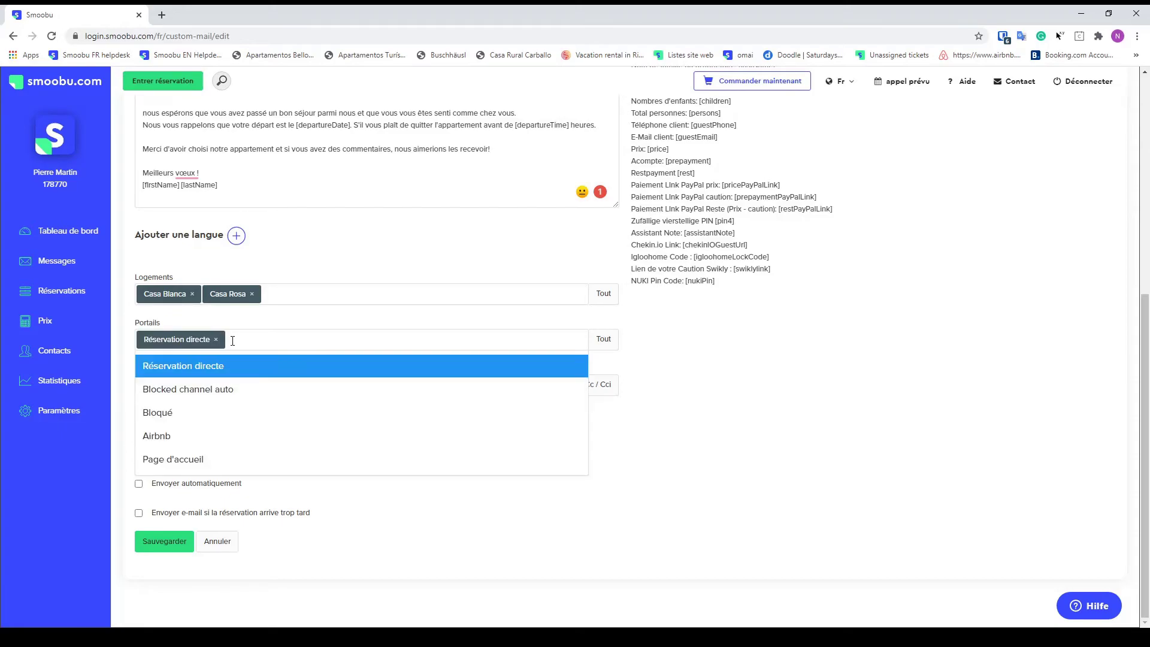
click(196, 437)
click(294, 339)
click(256, 457)
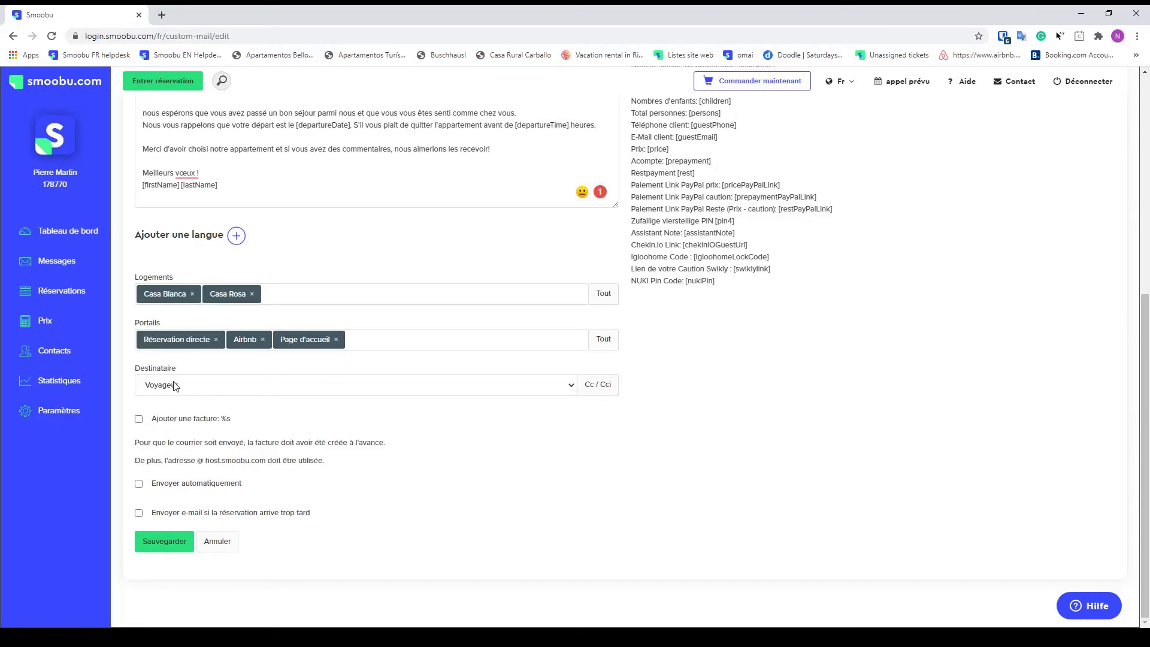
click(173, 490)
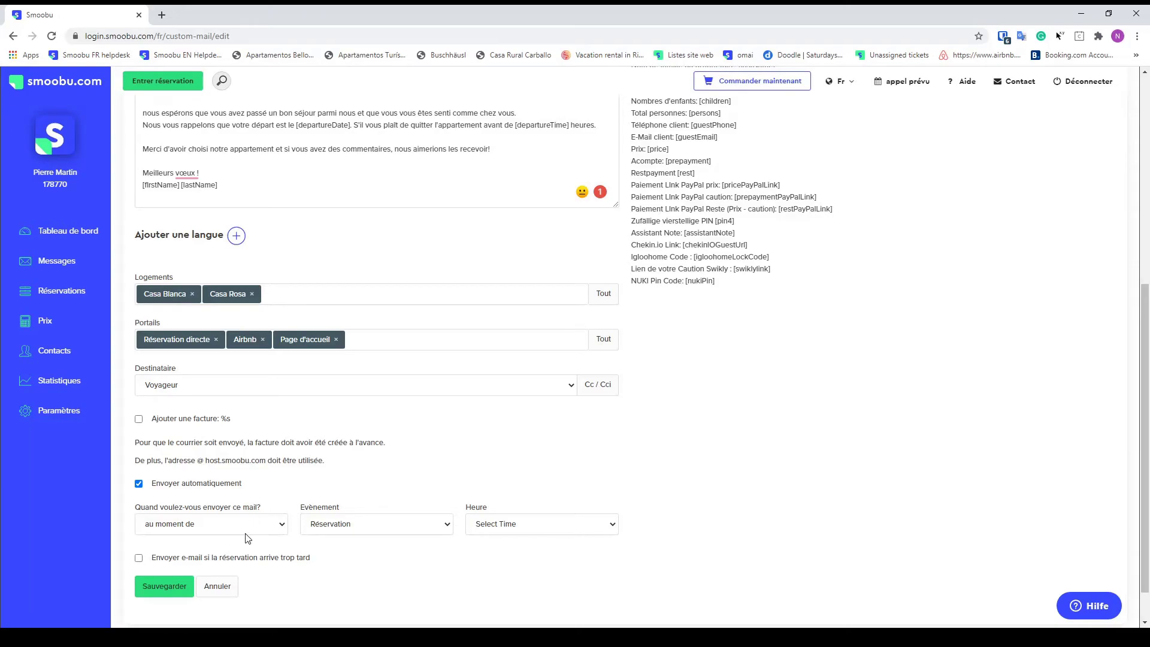
Set the departure email to send at the moment of the event
click(228, 408)
click(272, 522)
click(239, 422)
click(552, 531)
click(535, 408)
Set the Départ send time to 10.00 - 11.00 and save the departure template
key(Down)
key(Up)
key(Down)
key(Down)
click(149, 586)
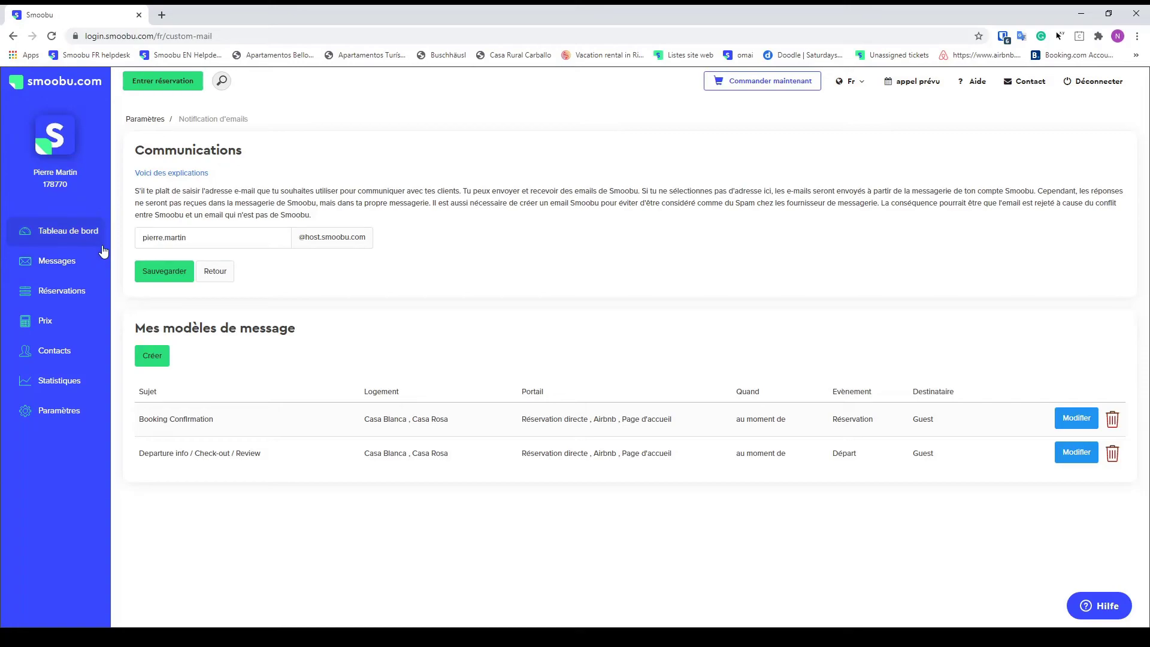
Open the dashboard and move its calendar to February–March 2021 to see Casa Blanca's bookings
click(79, 226)
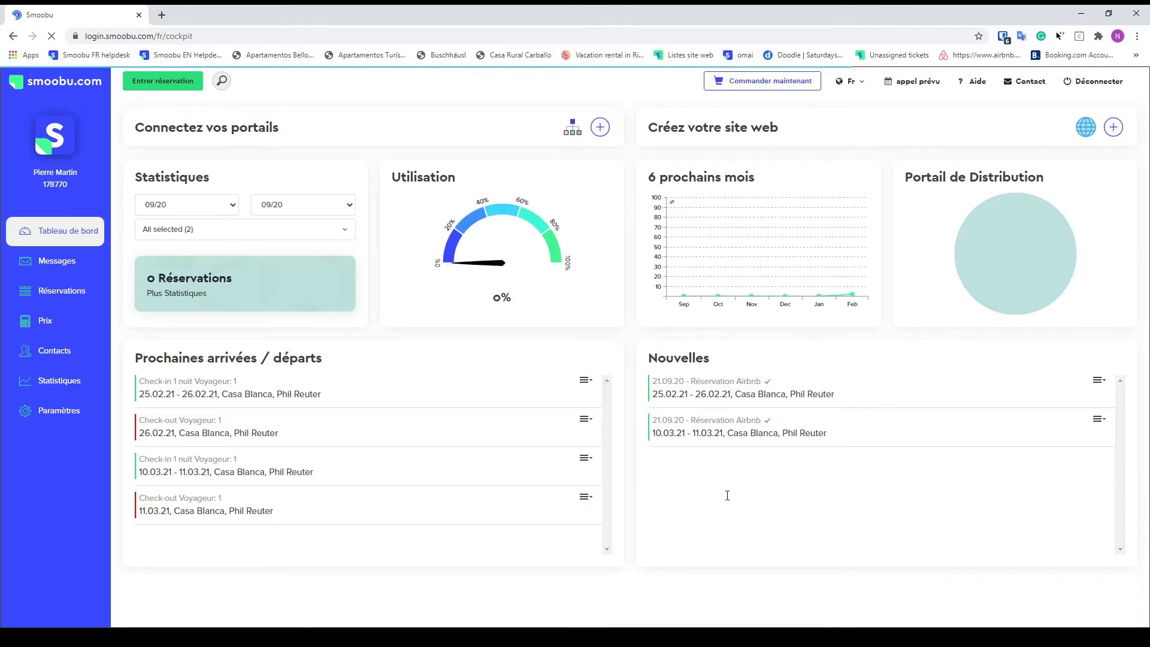
scroll(761, 493, down, 2)
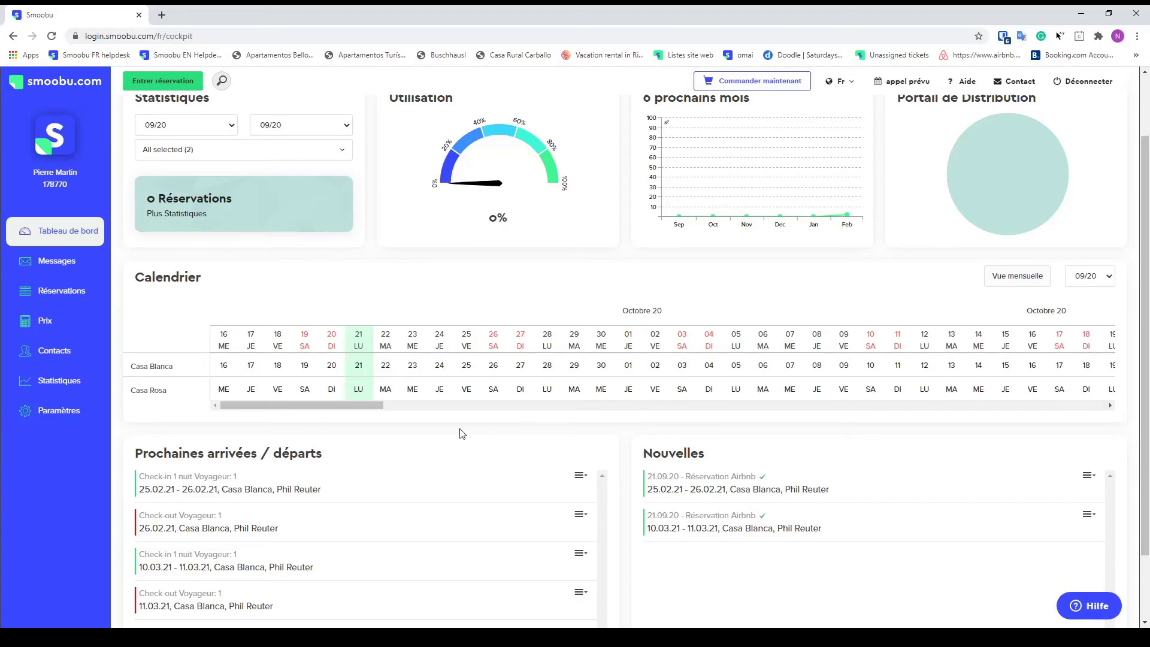
drag(648, 418, 1035, 427)
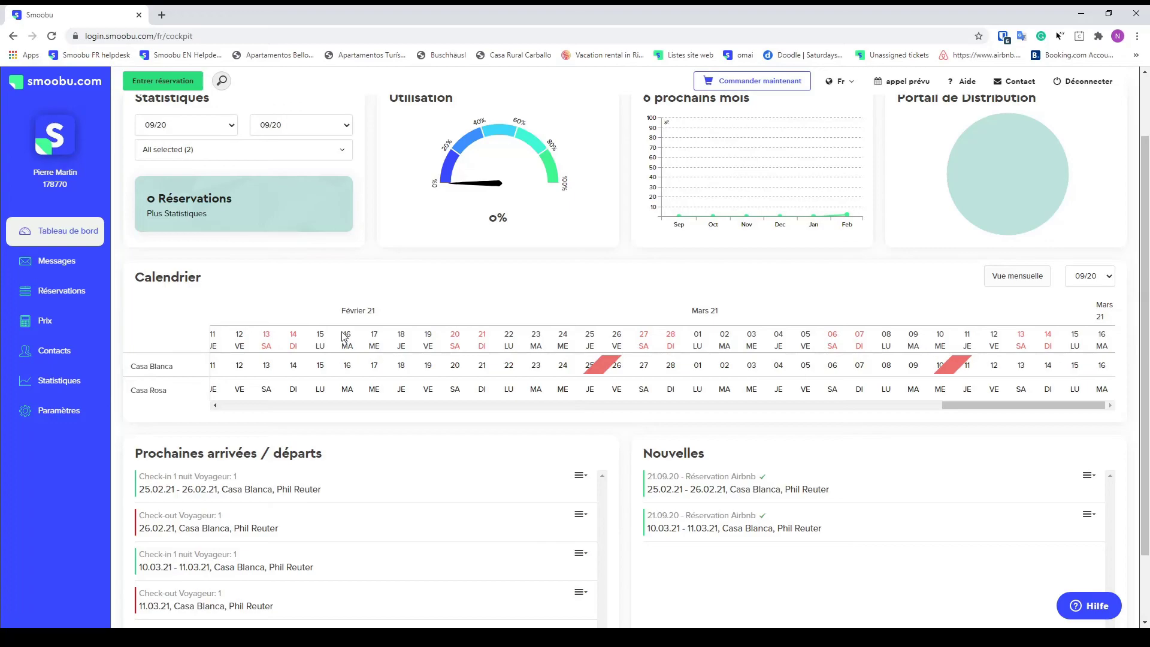
scroll(342, 326, up, 2)
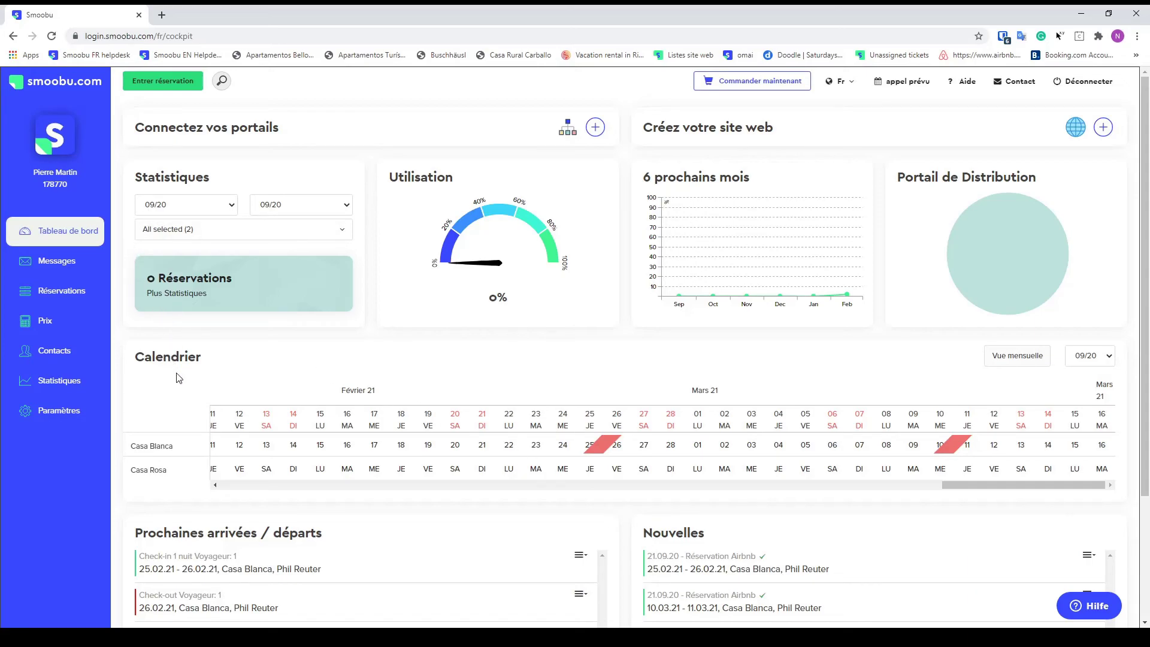
Set statistics to 02/21–03/21 (1.75% occupancy) and mark a Casa Blanca stay 27 February–8 March
click(260, 210)
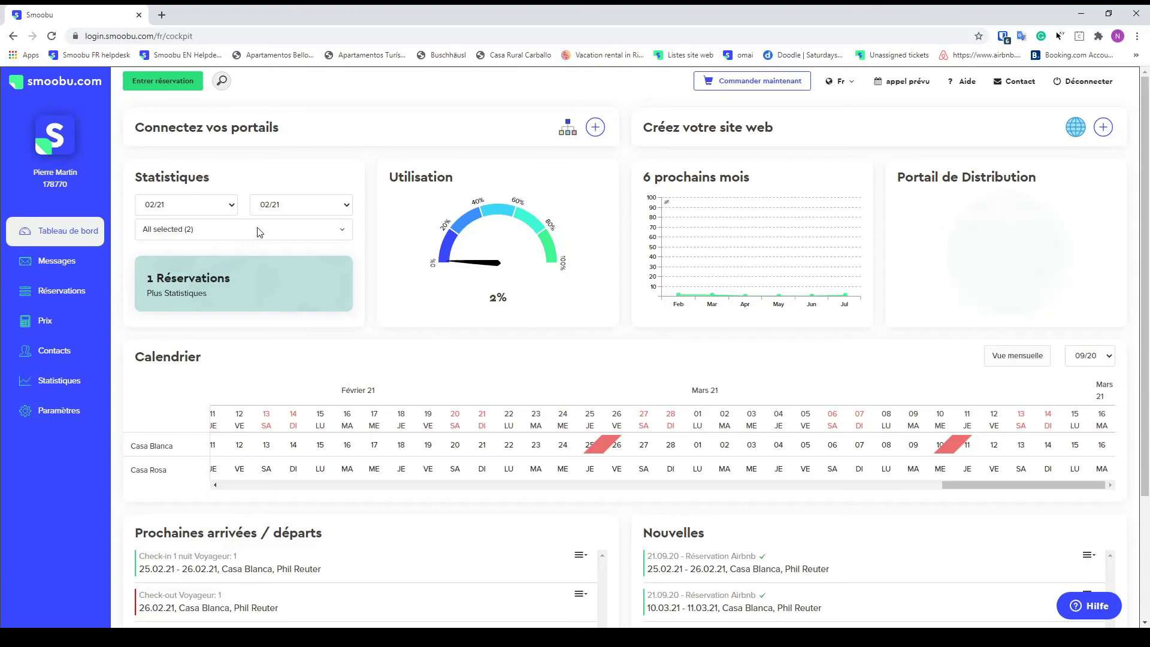
click(274, 271)
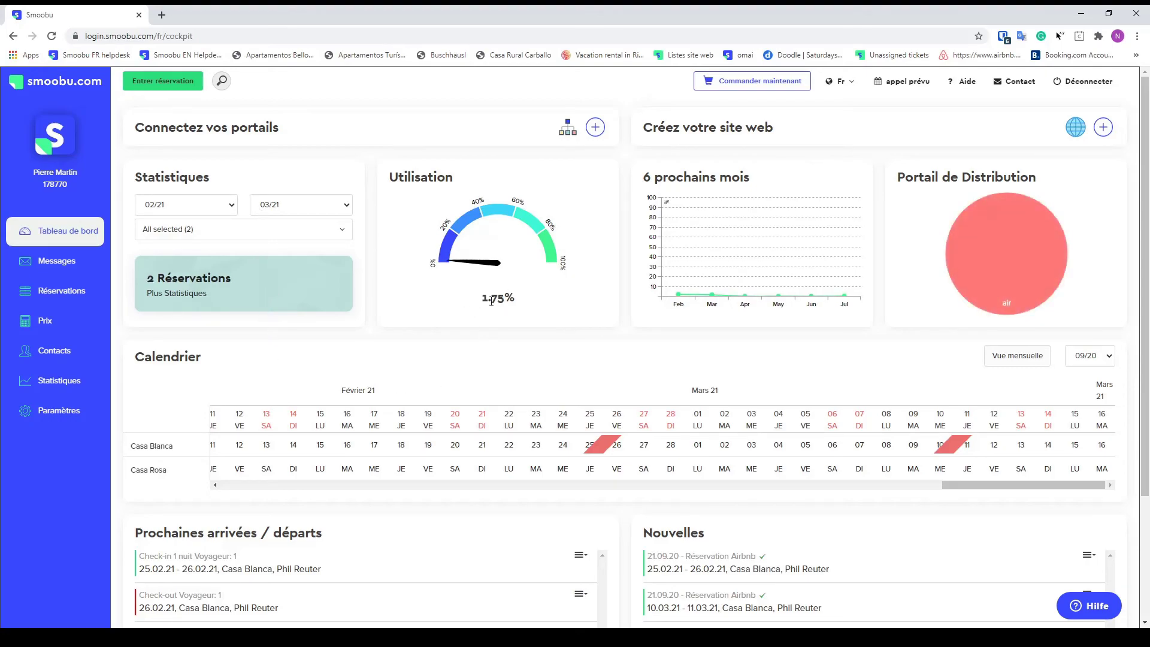
drag(479, 298, 532, 299)
mouse_move(981, 244)
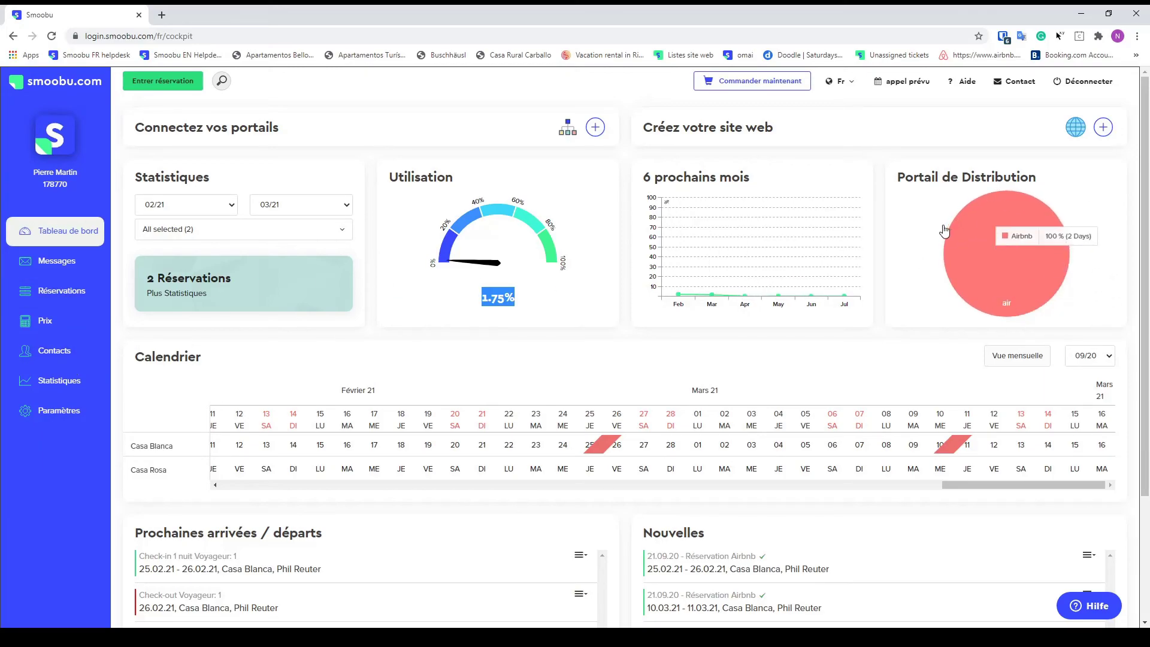
drag(646, 447, 875, 445)
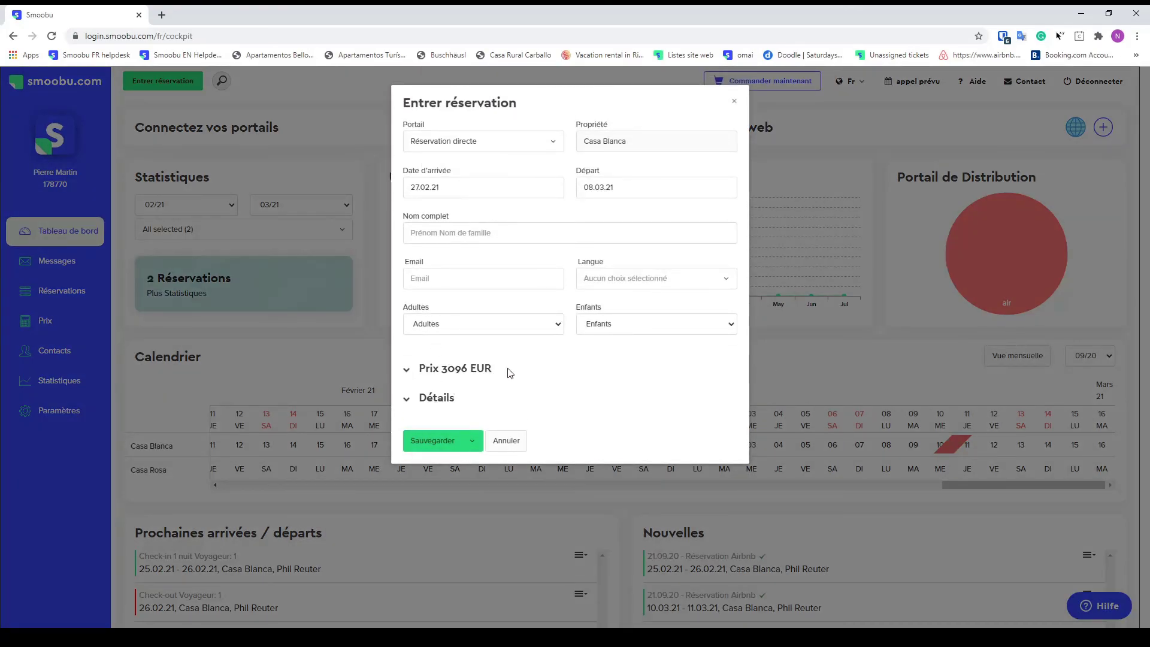
Save the Casa Blanca direct booking, 27.02.21–08.03.21, at 3096 EUR with the guest name blank
drag(509, 371, 418, 368)
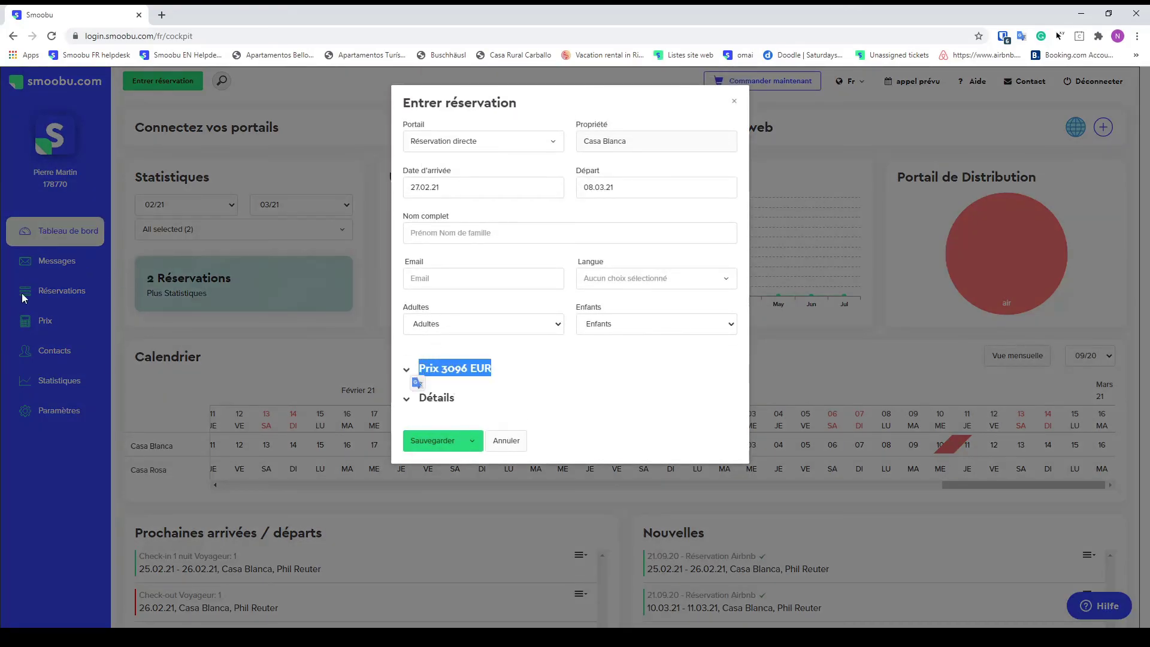
click(456, 443)
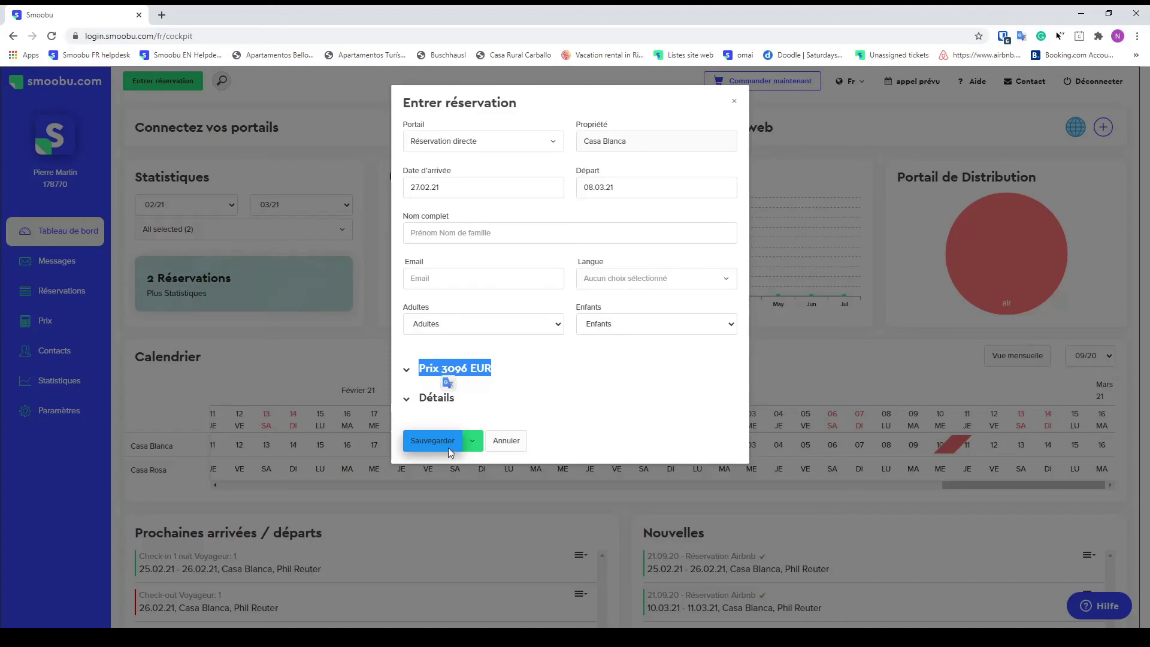
click(448, 446)
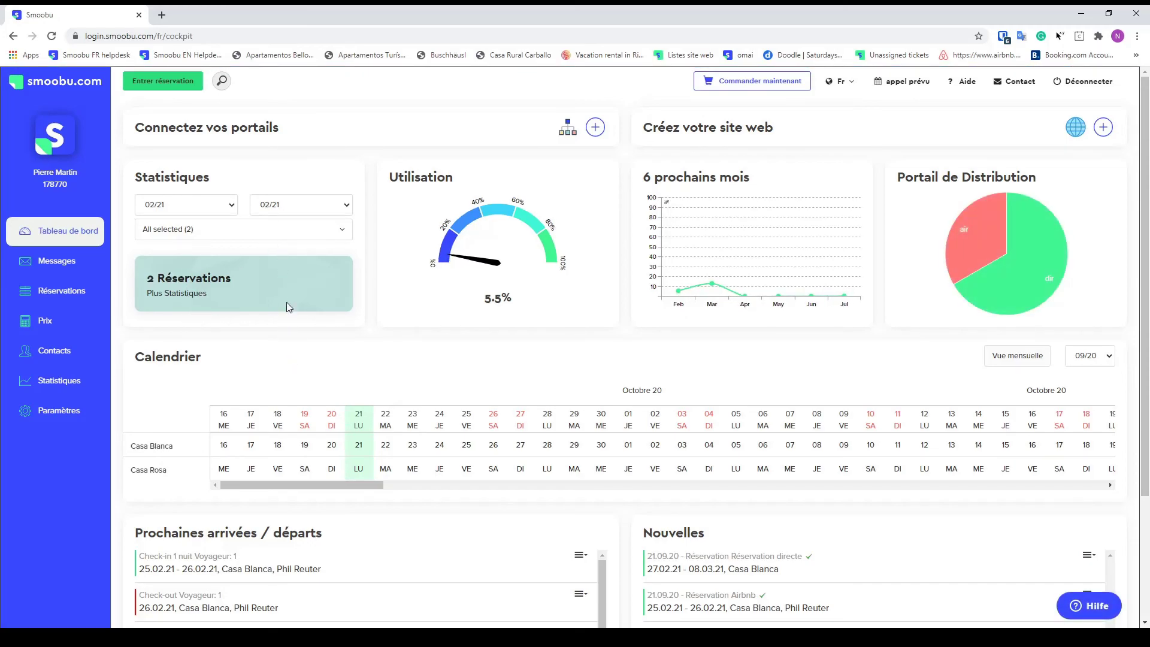
Set the Statistiques end month to 03/21, giving 3 reservations and 9.25% occupancy
key(Down)
mouse_move(980, 275)
mouse_move(980, 234)
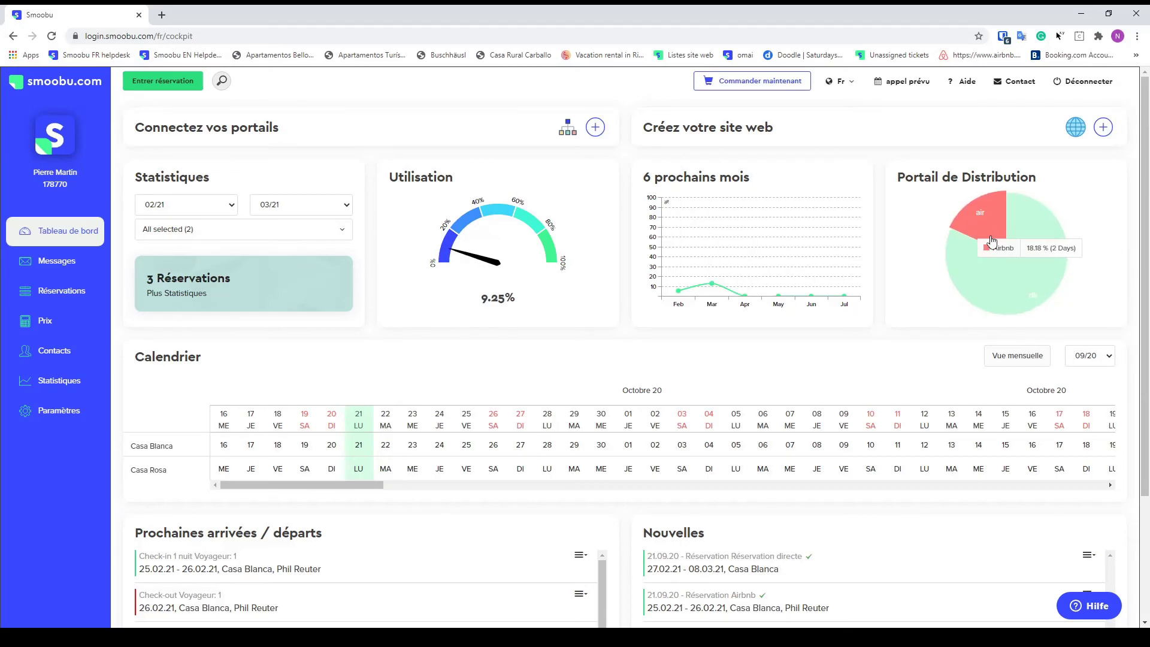